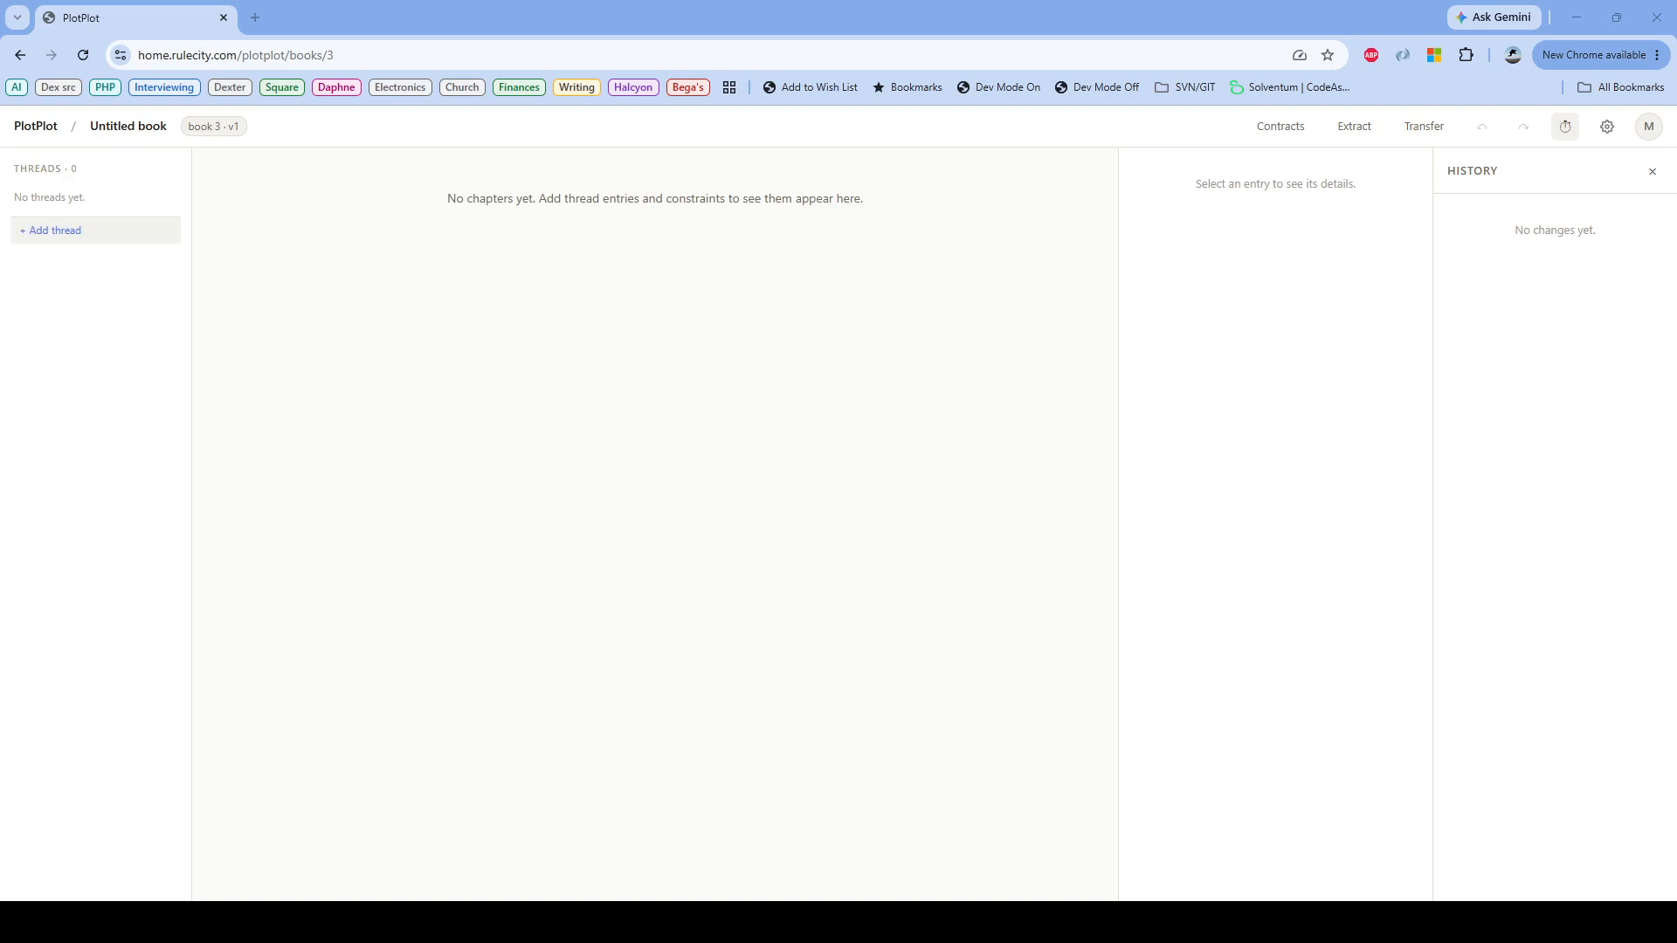
Step: Add a thread named "Rebels vs The Empire" to the untitled book
{"action": "left_click", "coordinate": [50, 229]}
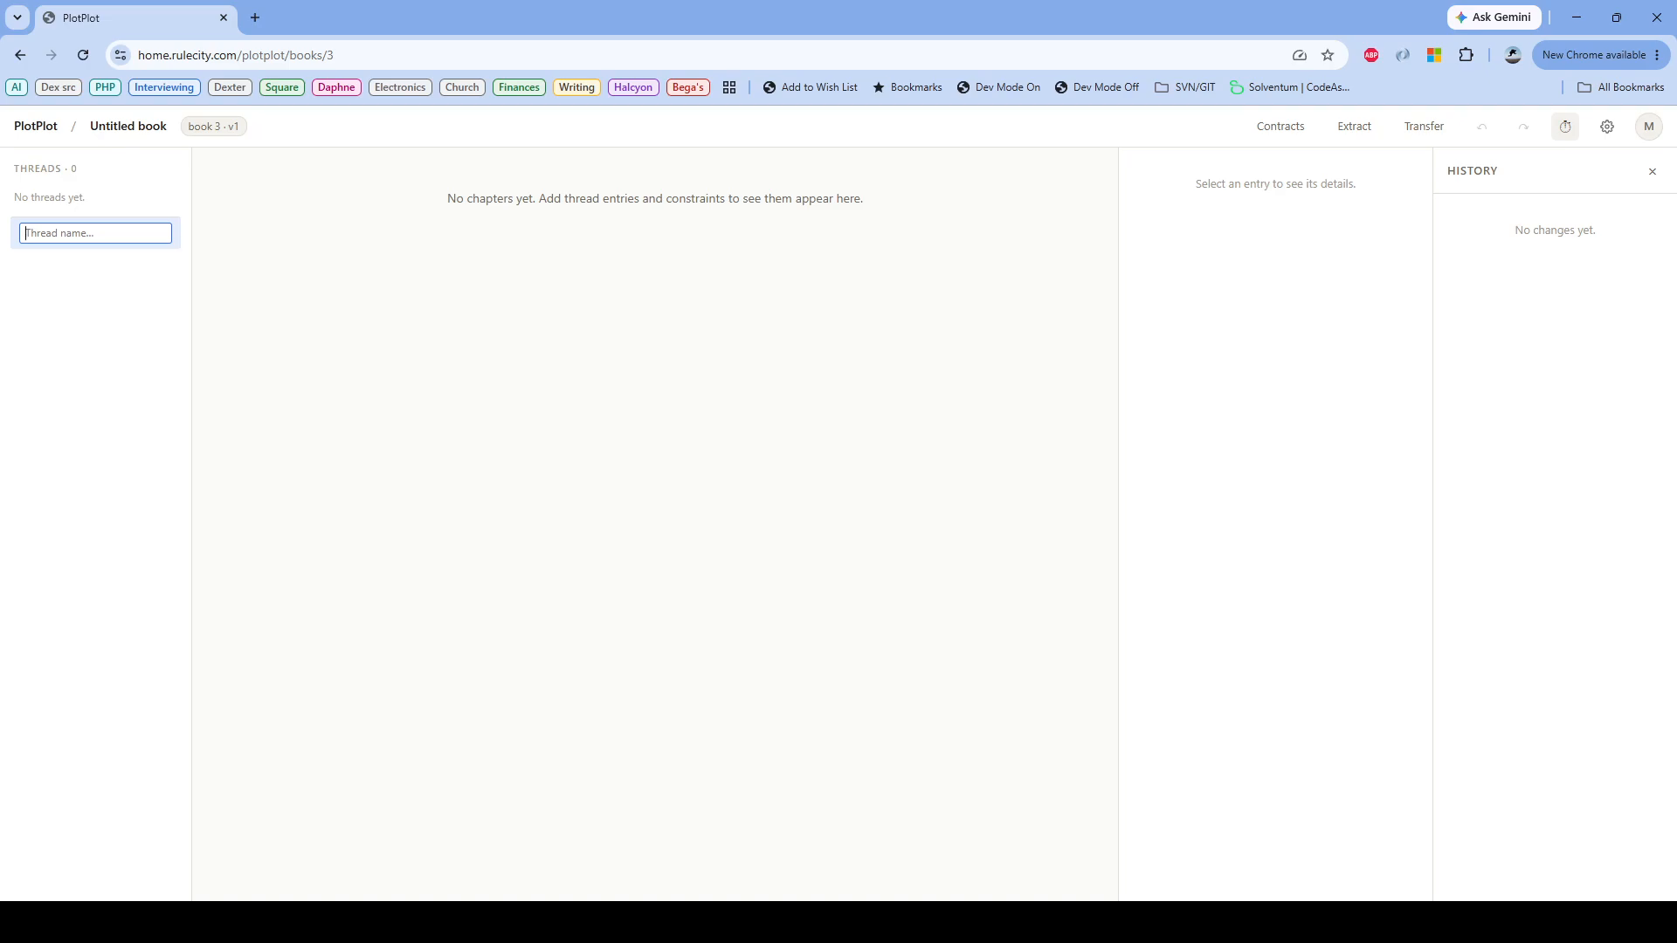
{"action": "type", "text": "Rebels vs The Empire"}
{"action": "key", "text": "Return"}
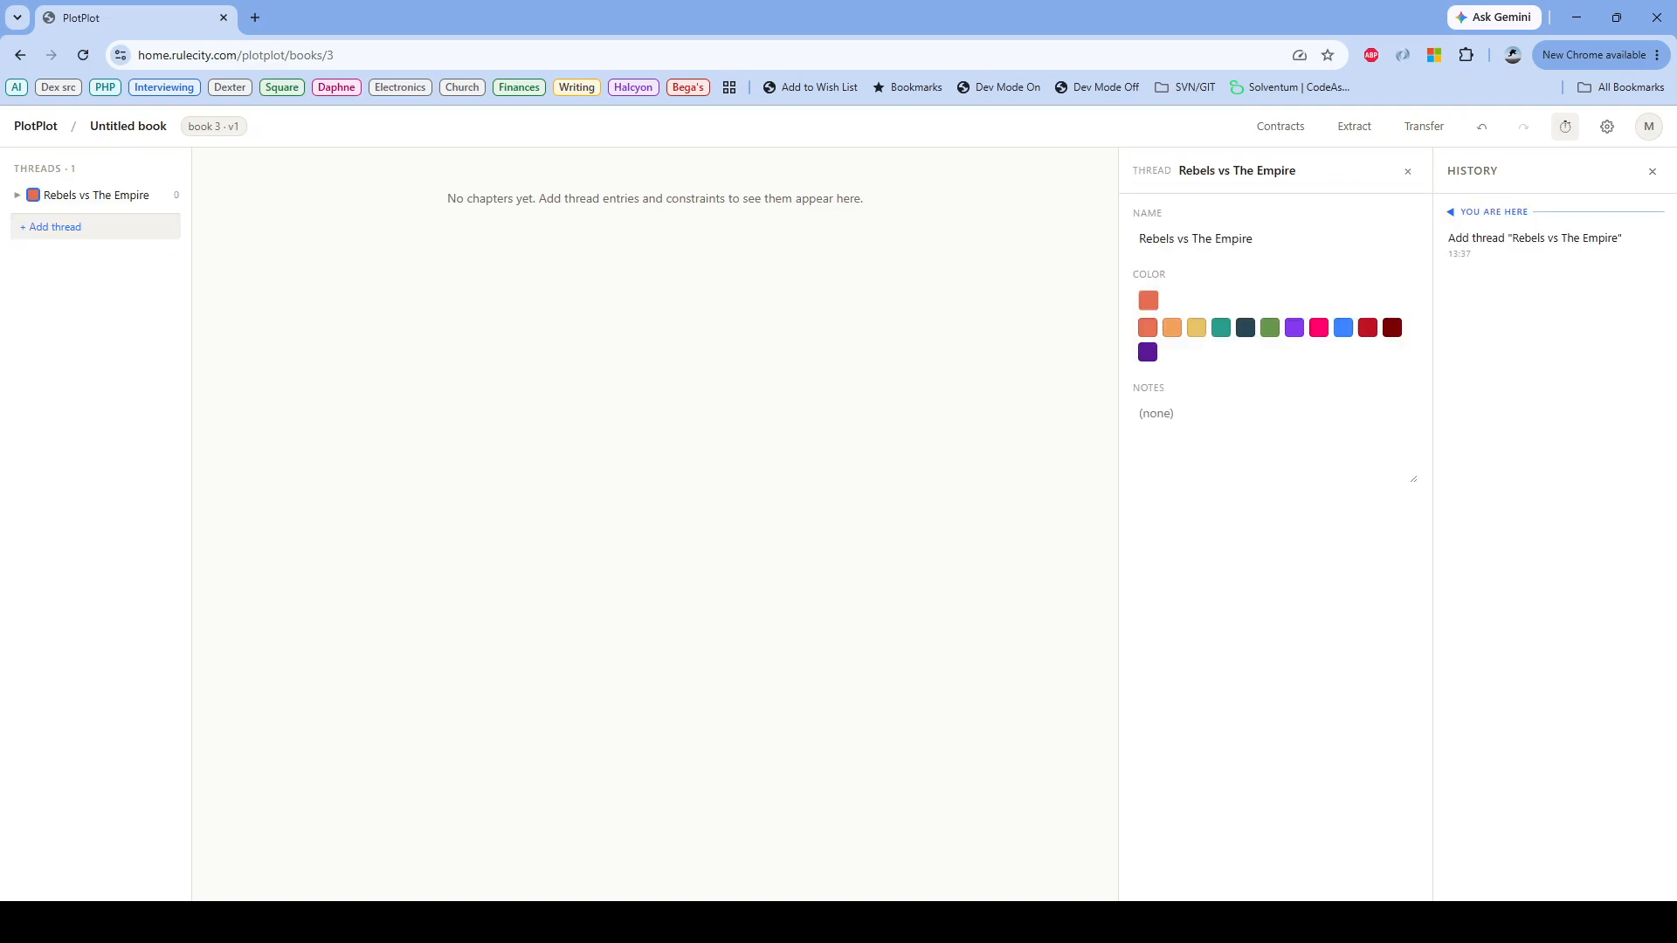
Step: Add a second thread named "Luke Skywalker's Part in the Rebellion"
{"action": "left_click", "coordinate": [17, 195]}
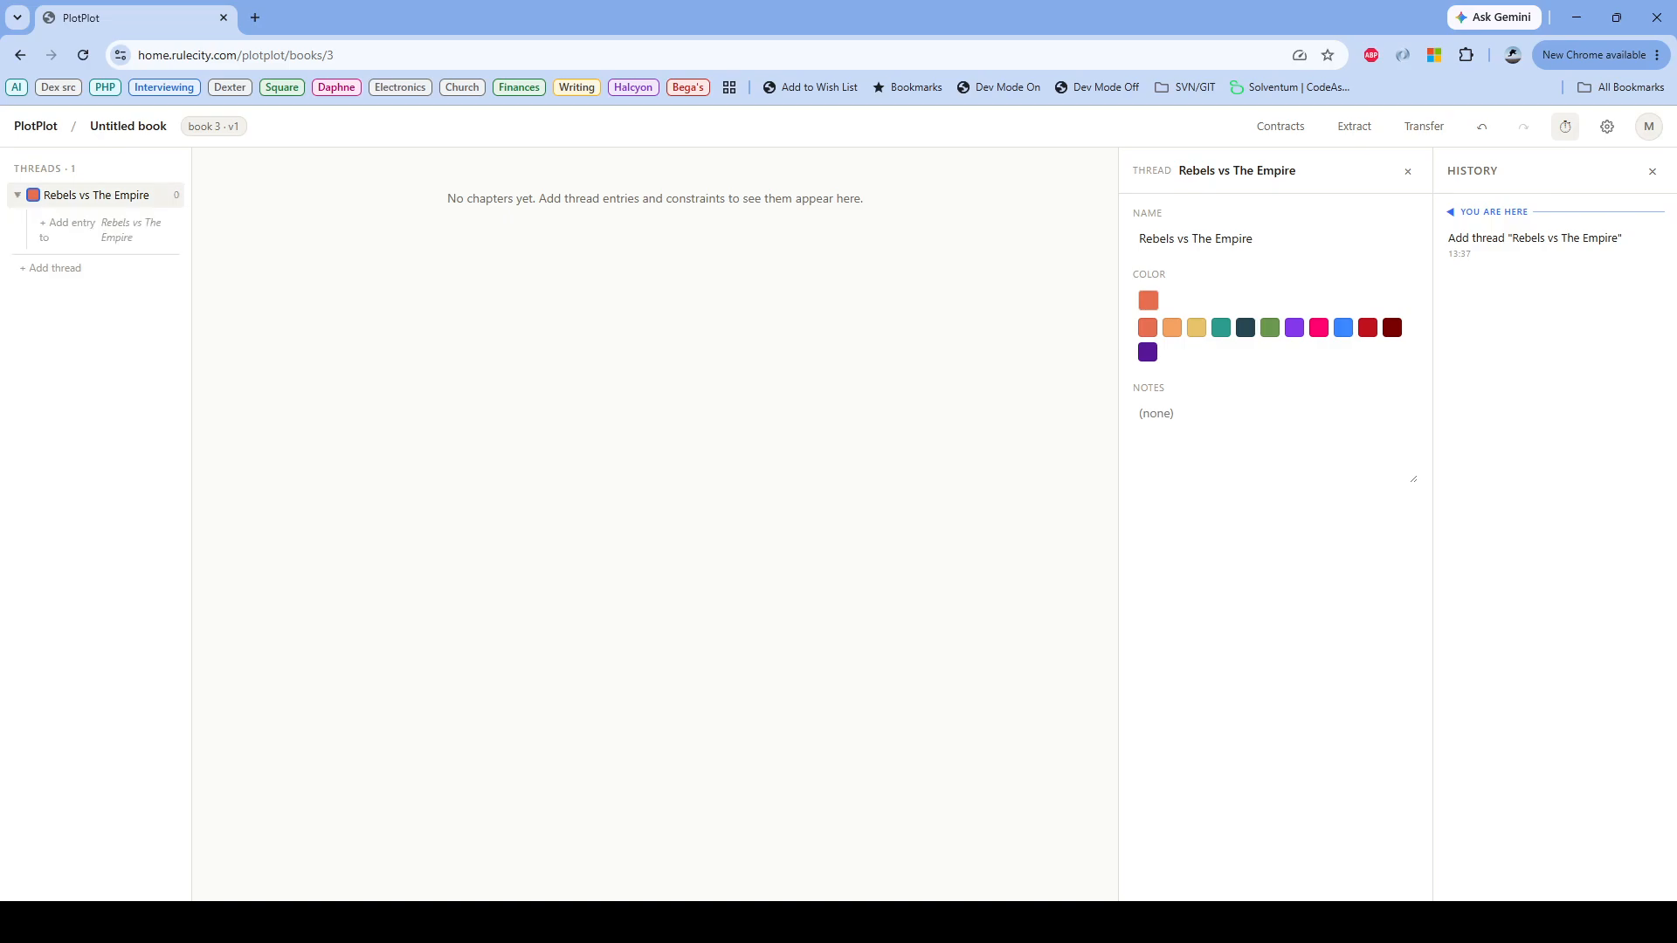
{"action": "left_click", "coordinate": [16, 196]}
{"action": "left_click", "coordinate": [55, 227]}
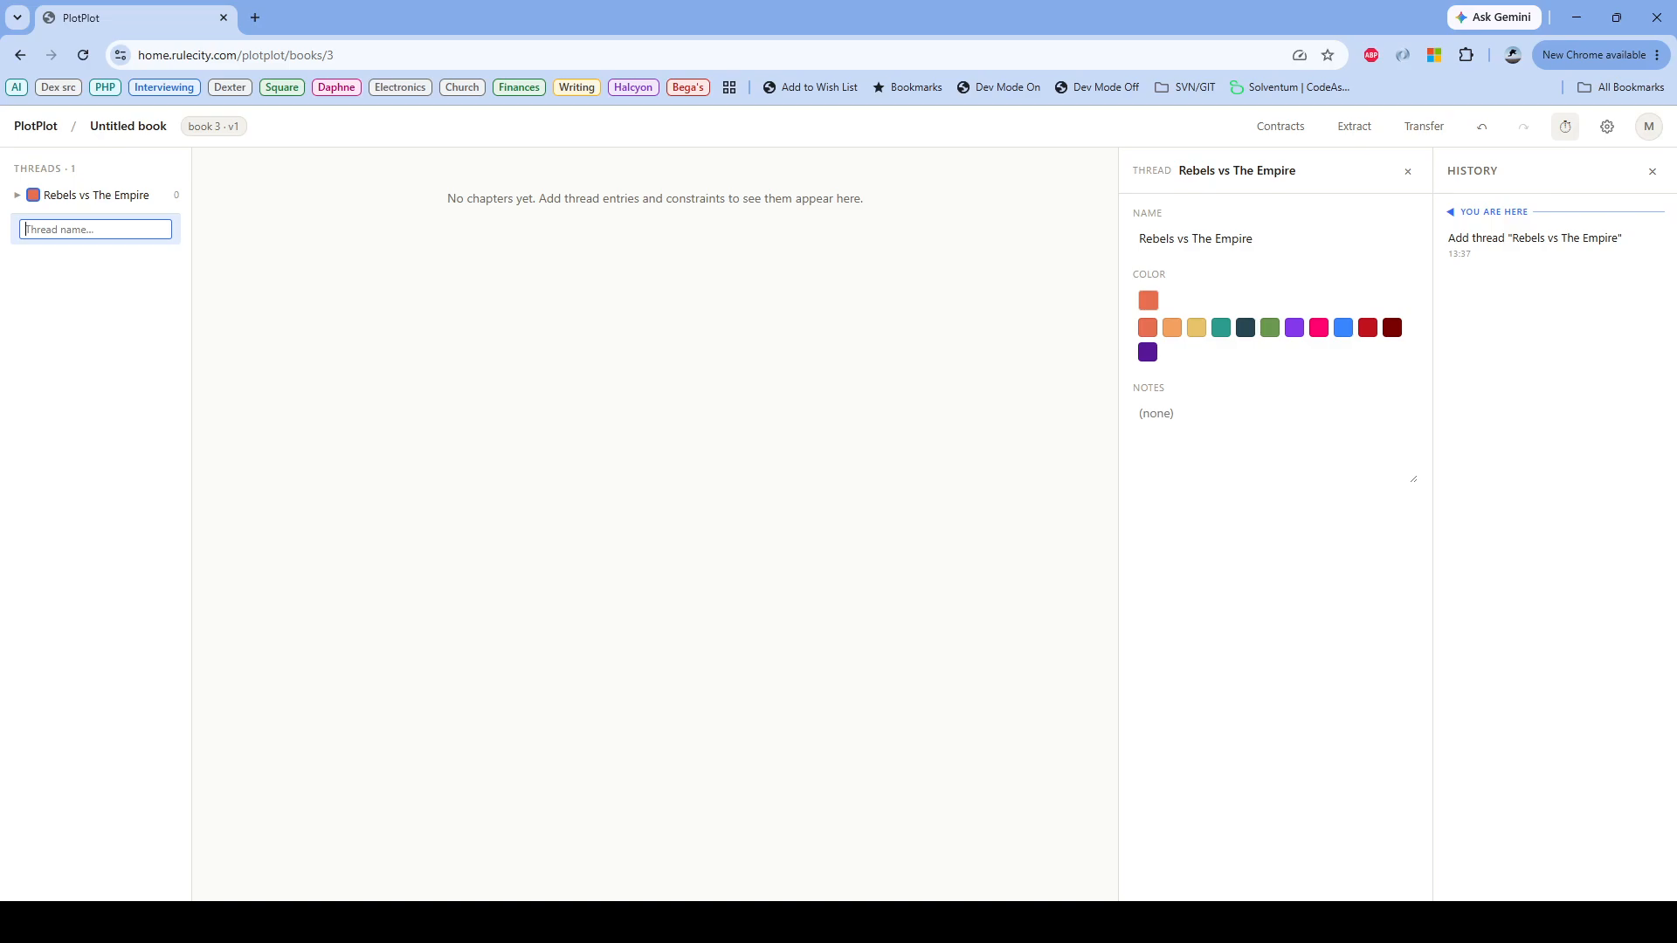
{"action": "type", "text": "Luke Skywalker's Part in the Regellion"}
{"action": "key", "text": "Return"}
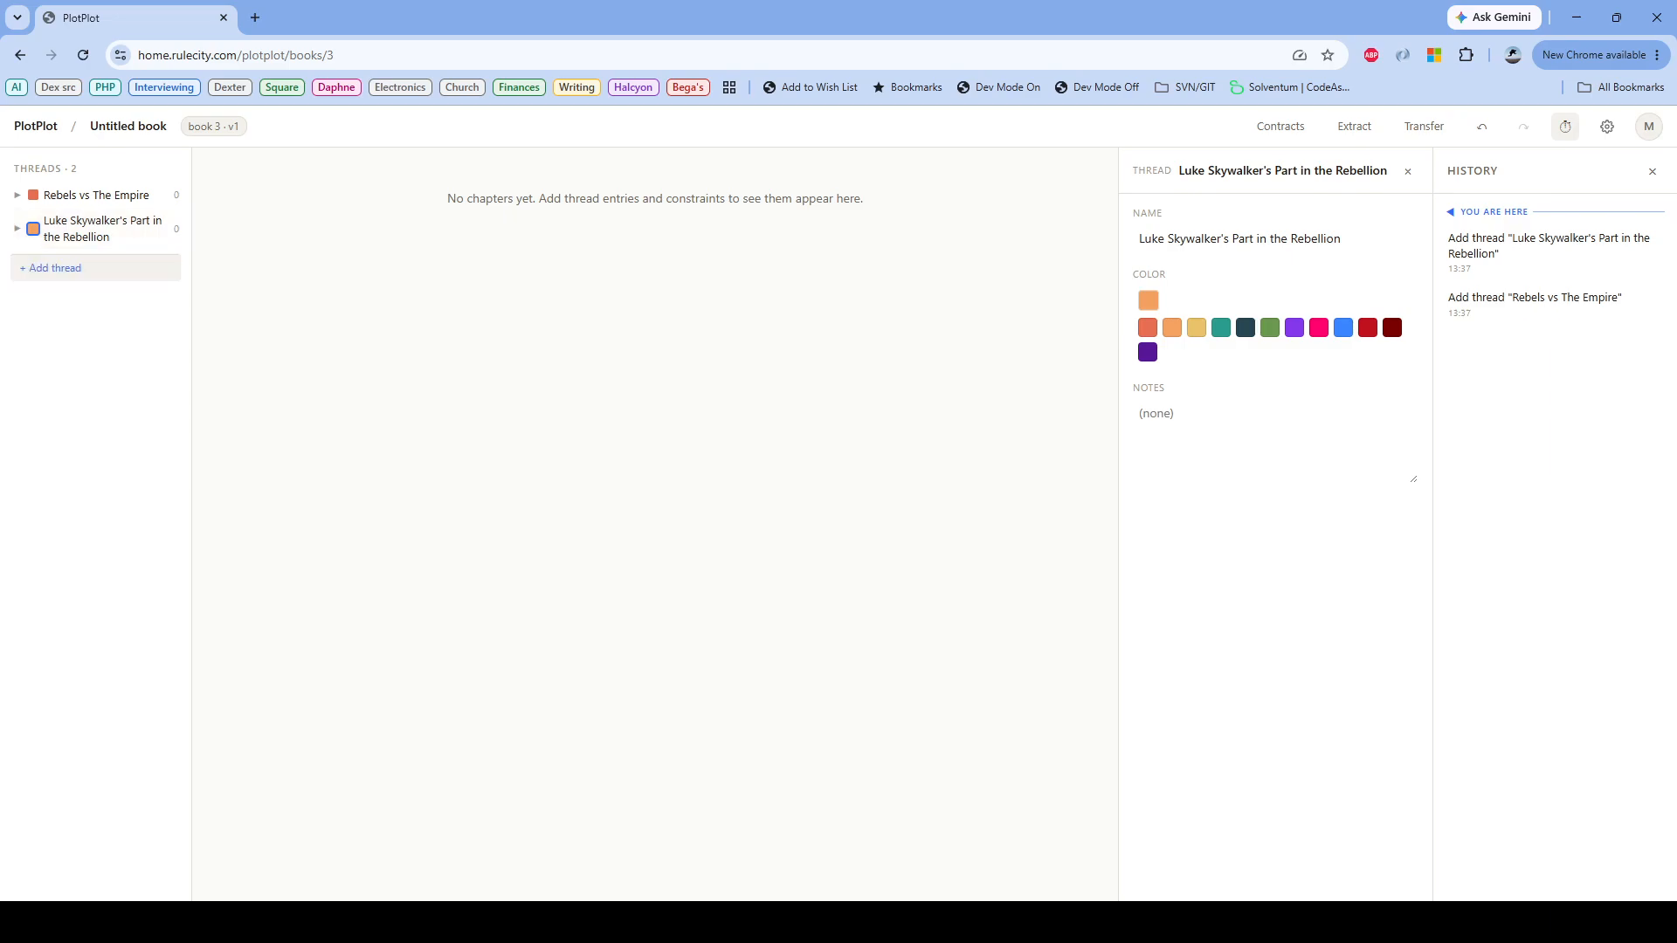
Step: Add two more threads named "Han Solo" and "Luke Becoming a Jedi"
{"action": "left_click", "coordinate": [52, 268]}
{"action": "type", "text": "Han Solo"}
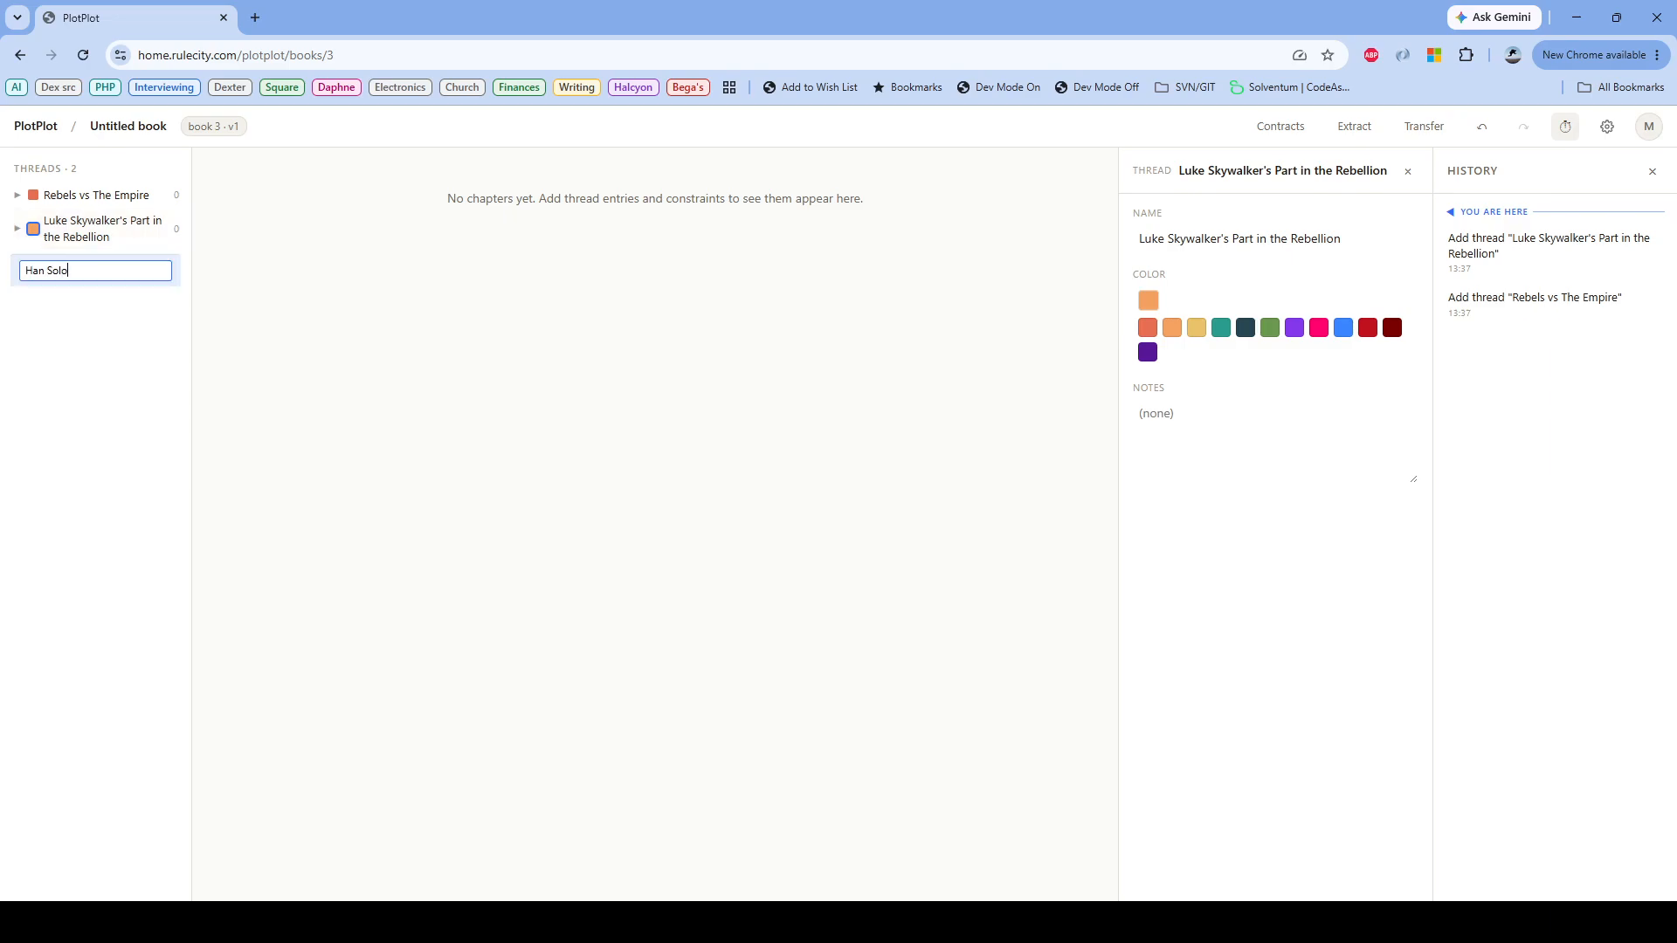
{"action": "key", "text": "Return"}
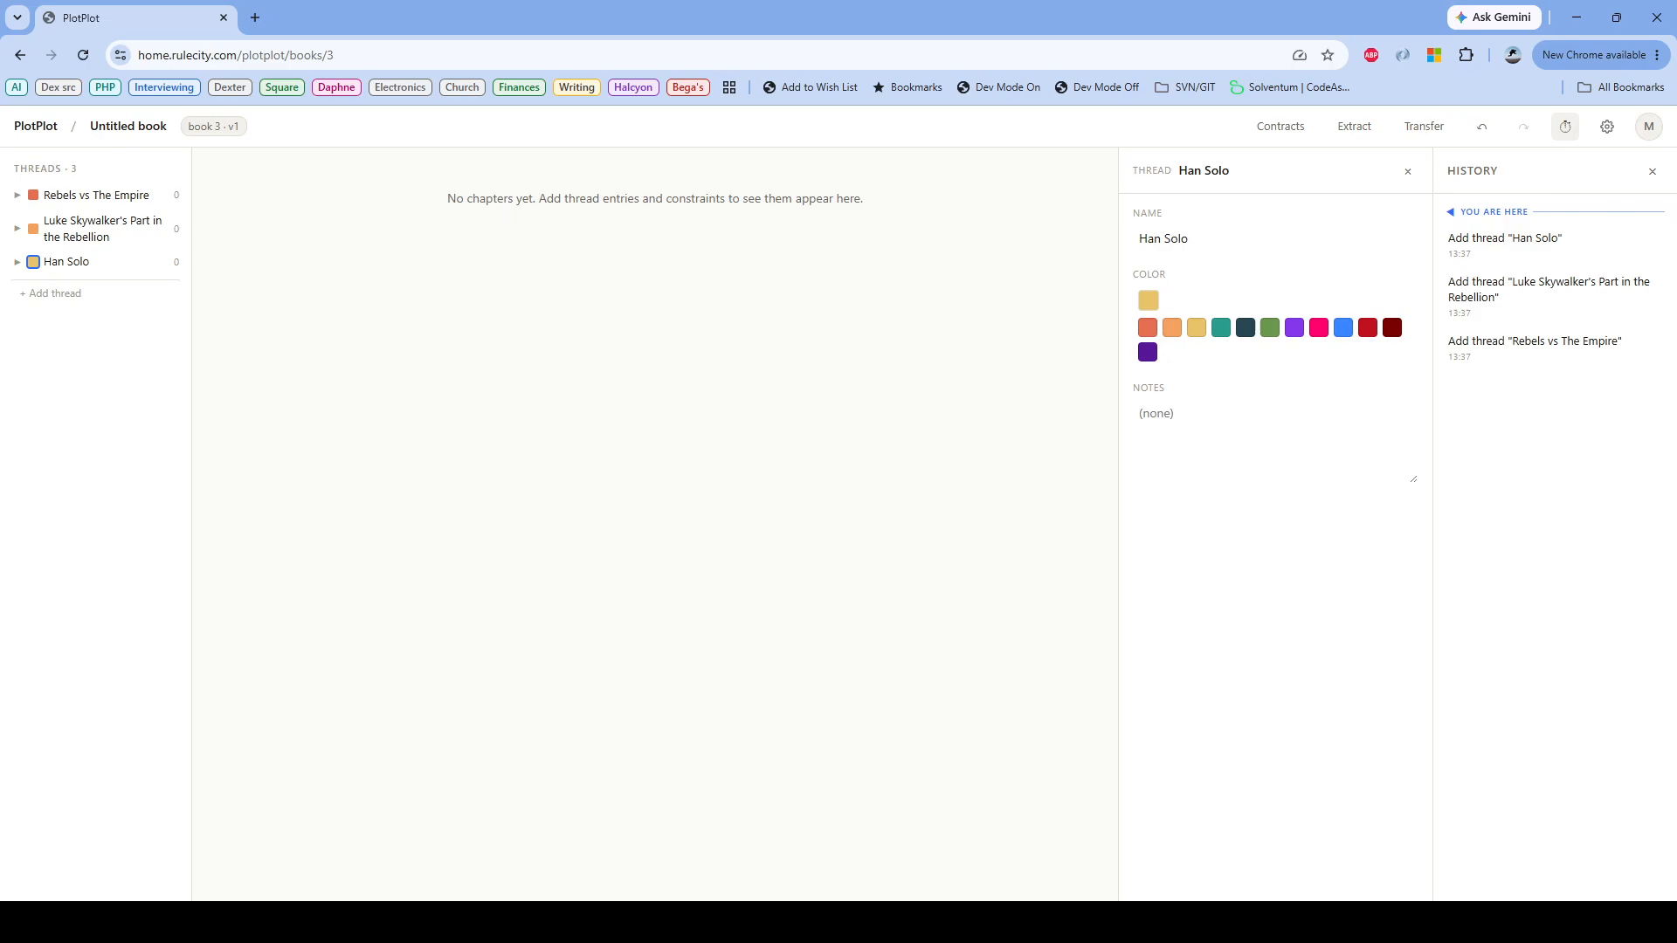
{"action": "left_click", "coordinate": [53, 294]}
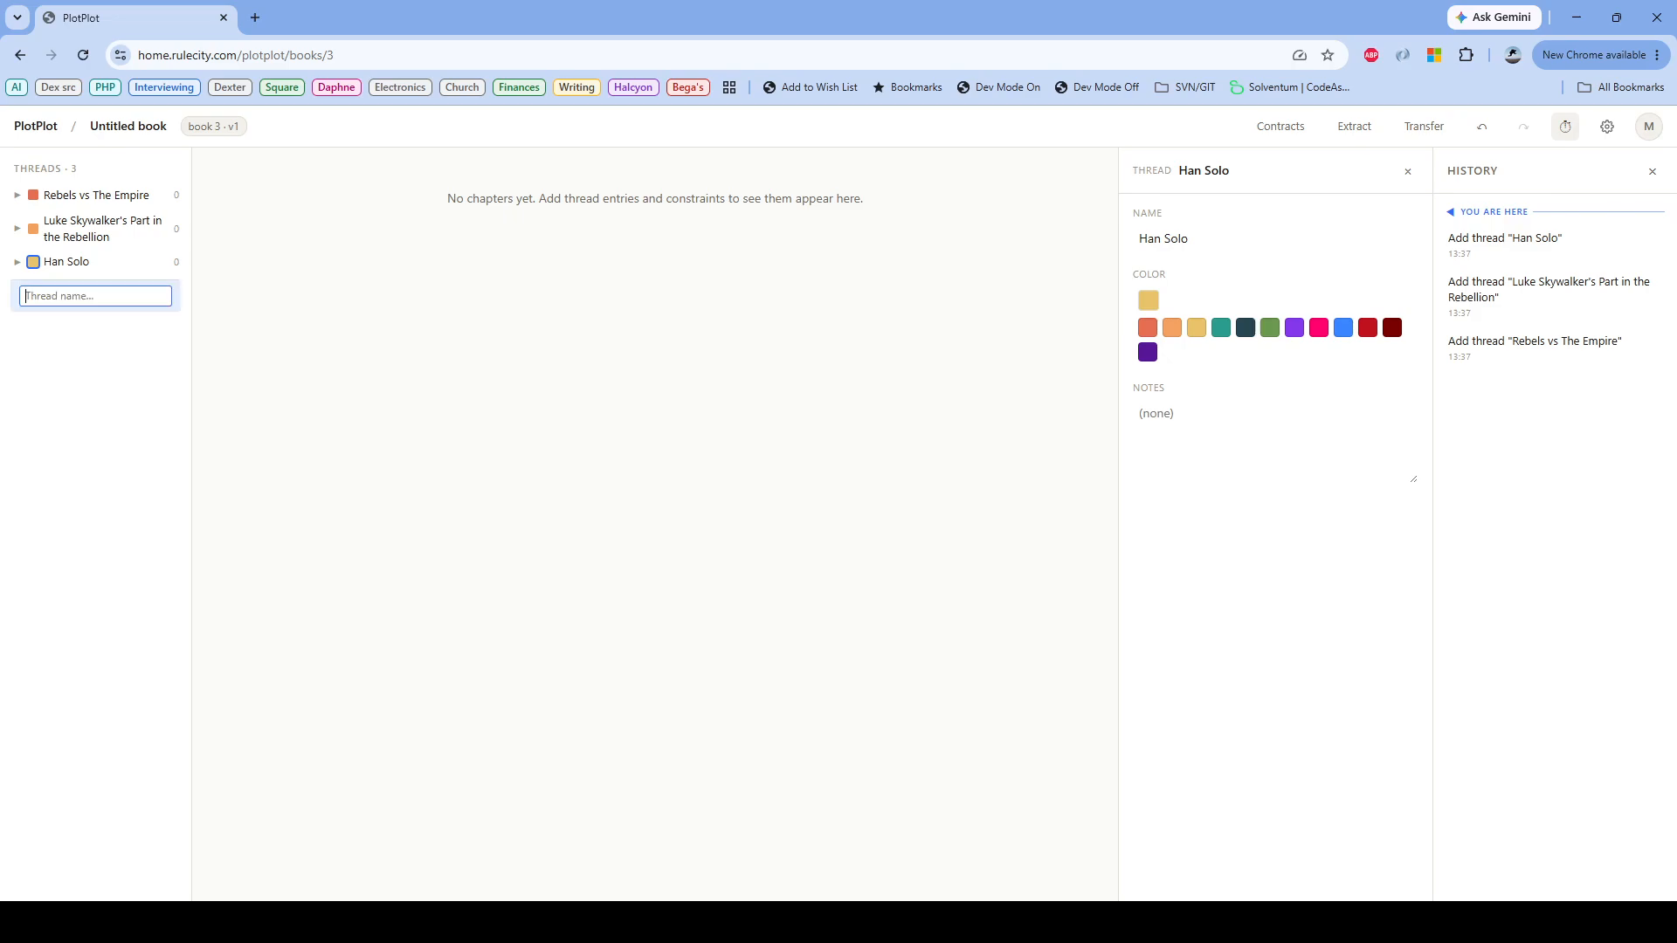
{"action": "type", "text": "Luke Becoming a Jedi"}
{"action": "key", "text": "Return"}
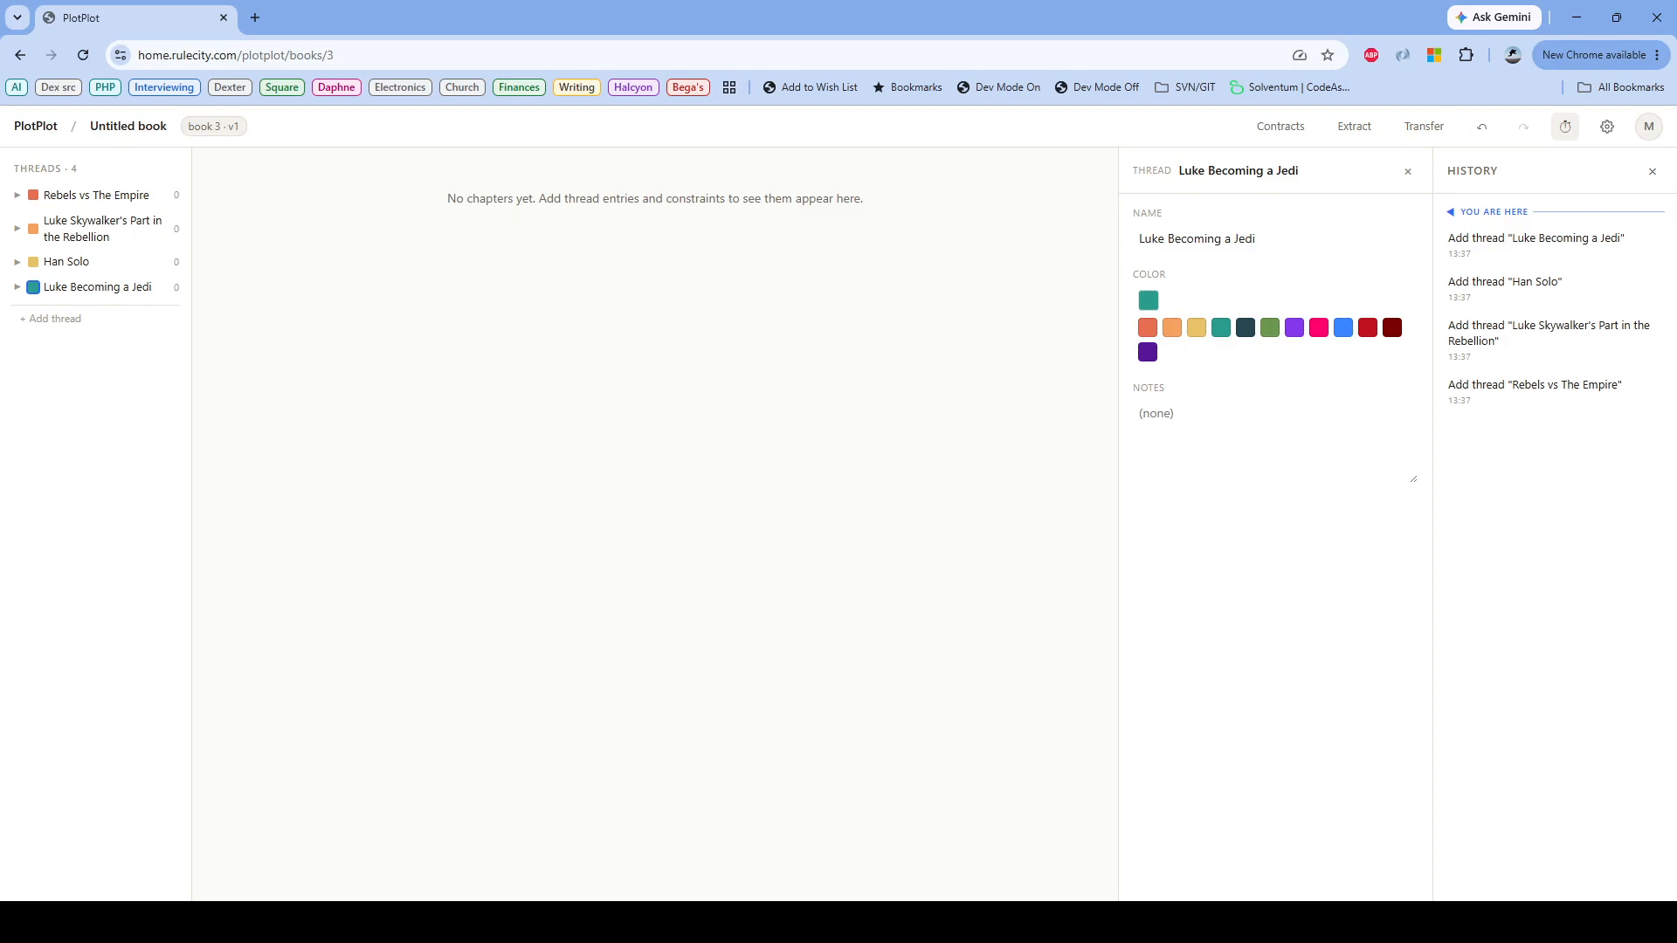
Step: Add an entry to the Rebels vs The Empire thread from the copied text about a small Rebel ship running from an Imperial Star Destroyer
{"action": "left_click", "coordinate": [18, 196]}
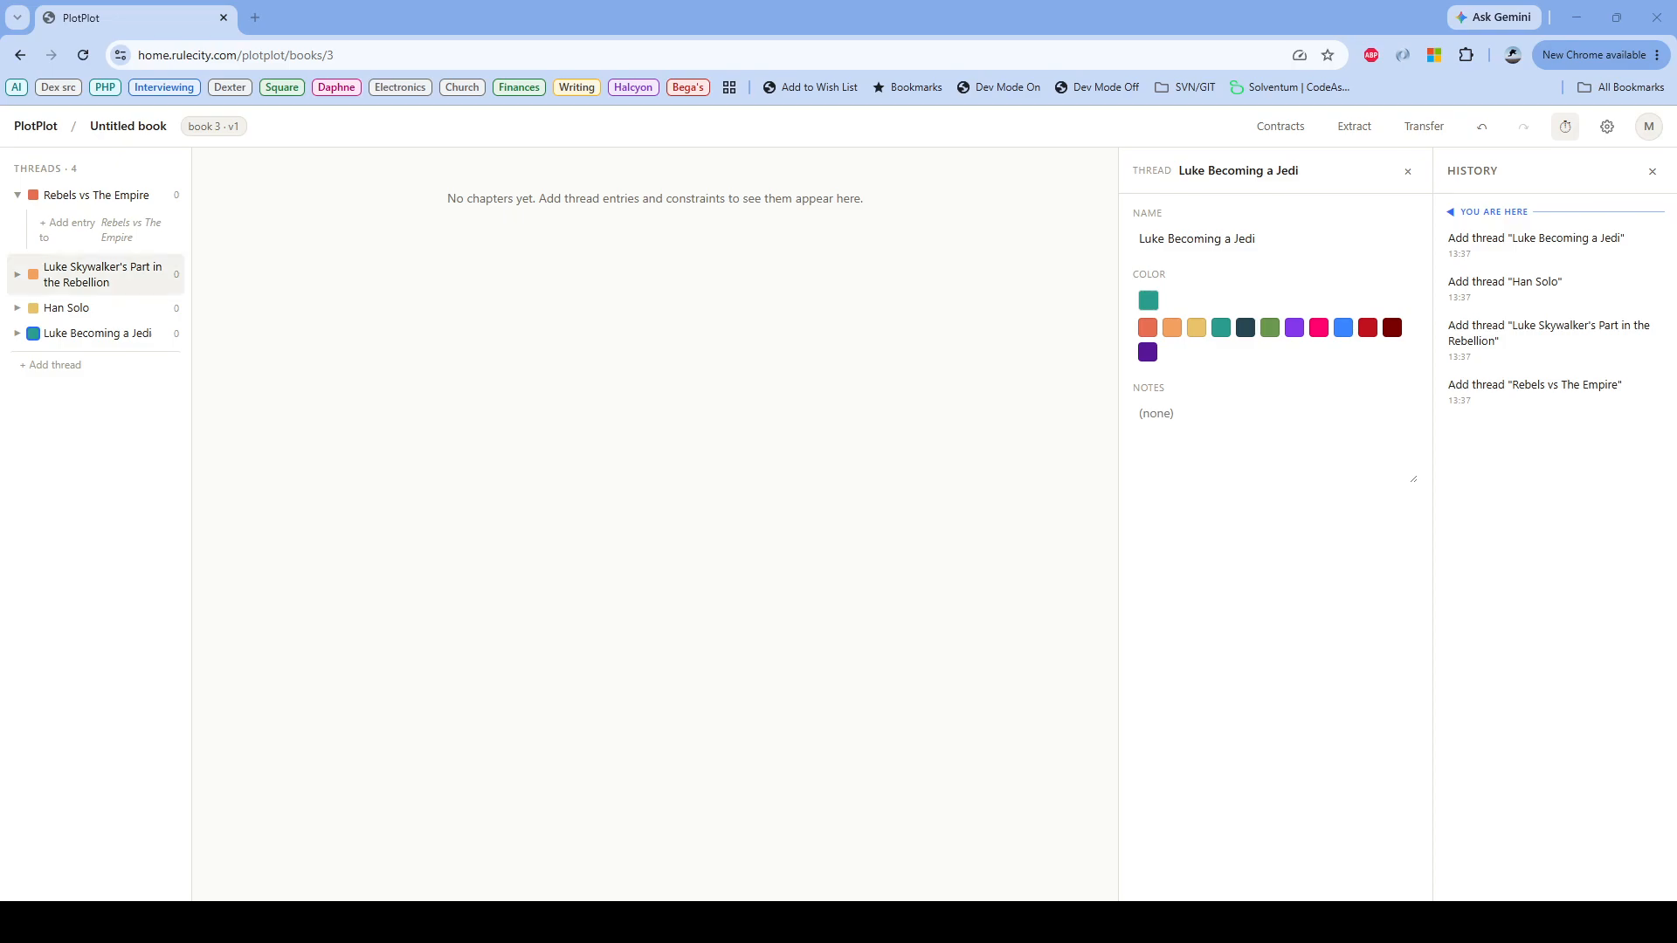
{"action": "left_click", "coordinate": [108, 230]}
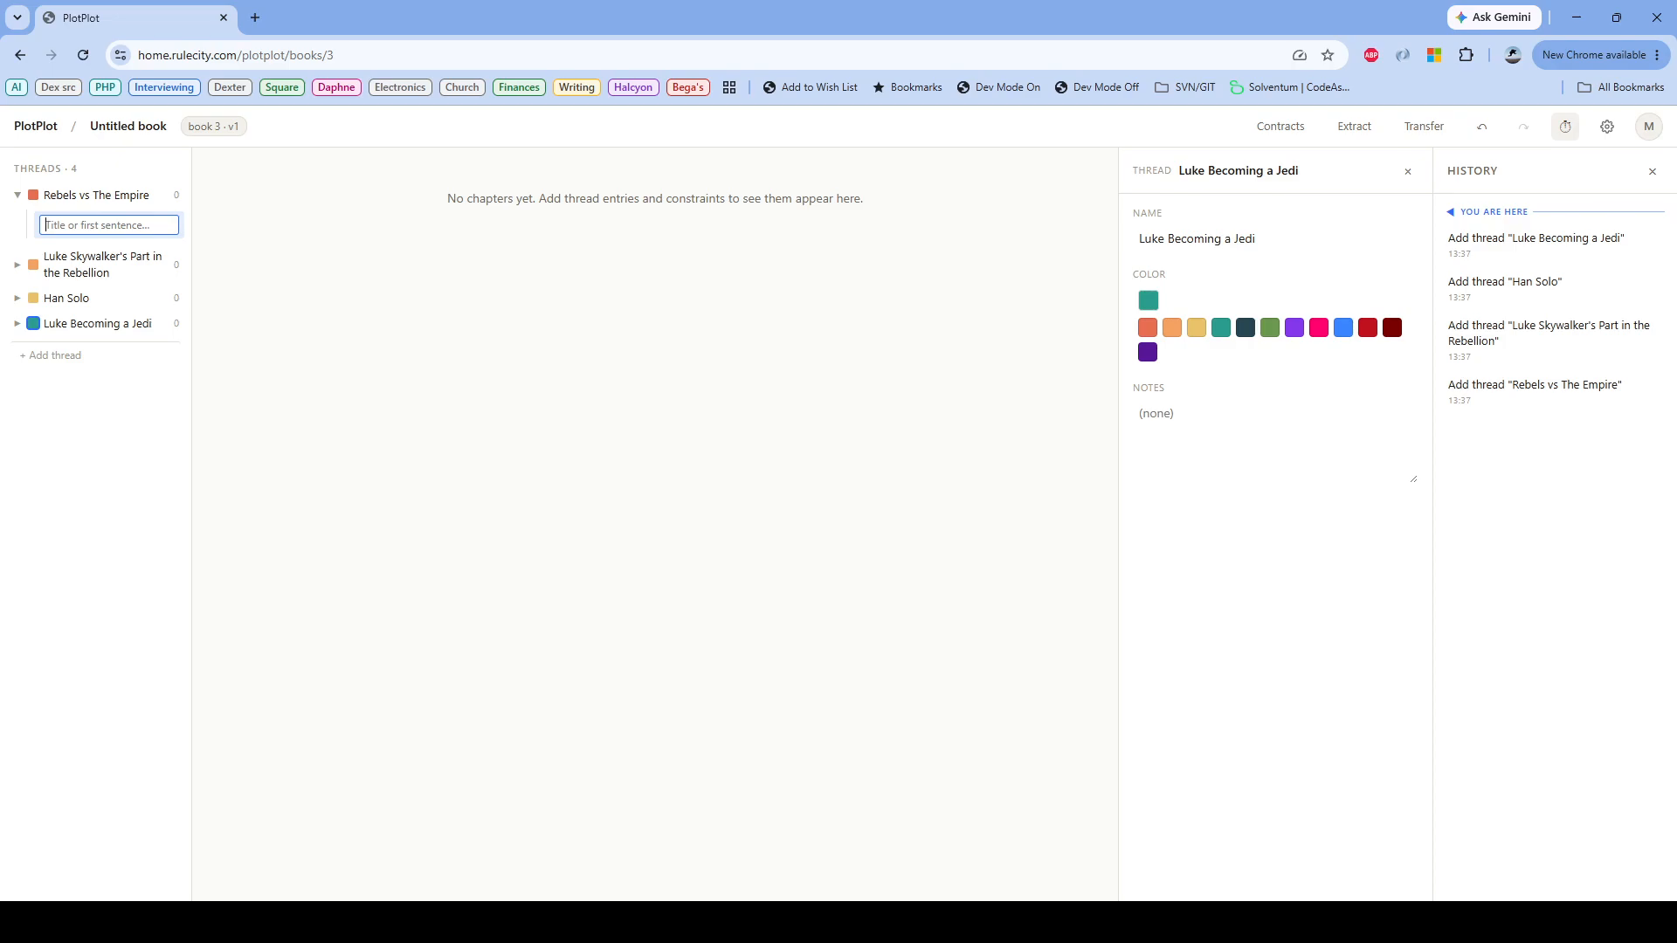
{"action": "key", "text": "ctrl+v"}
{"action": "key", "text": "Return"}
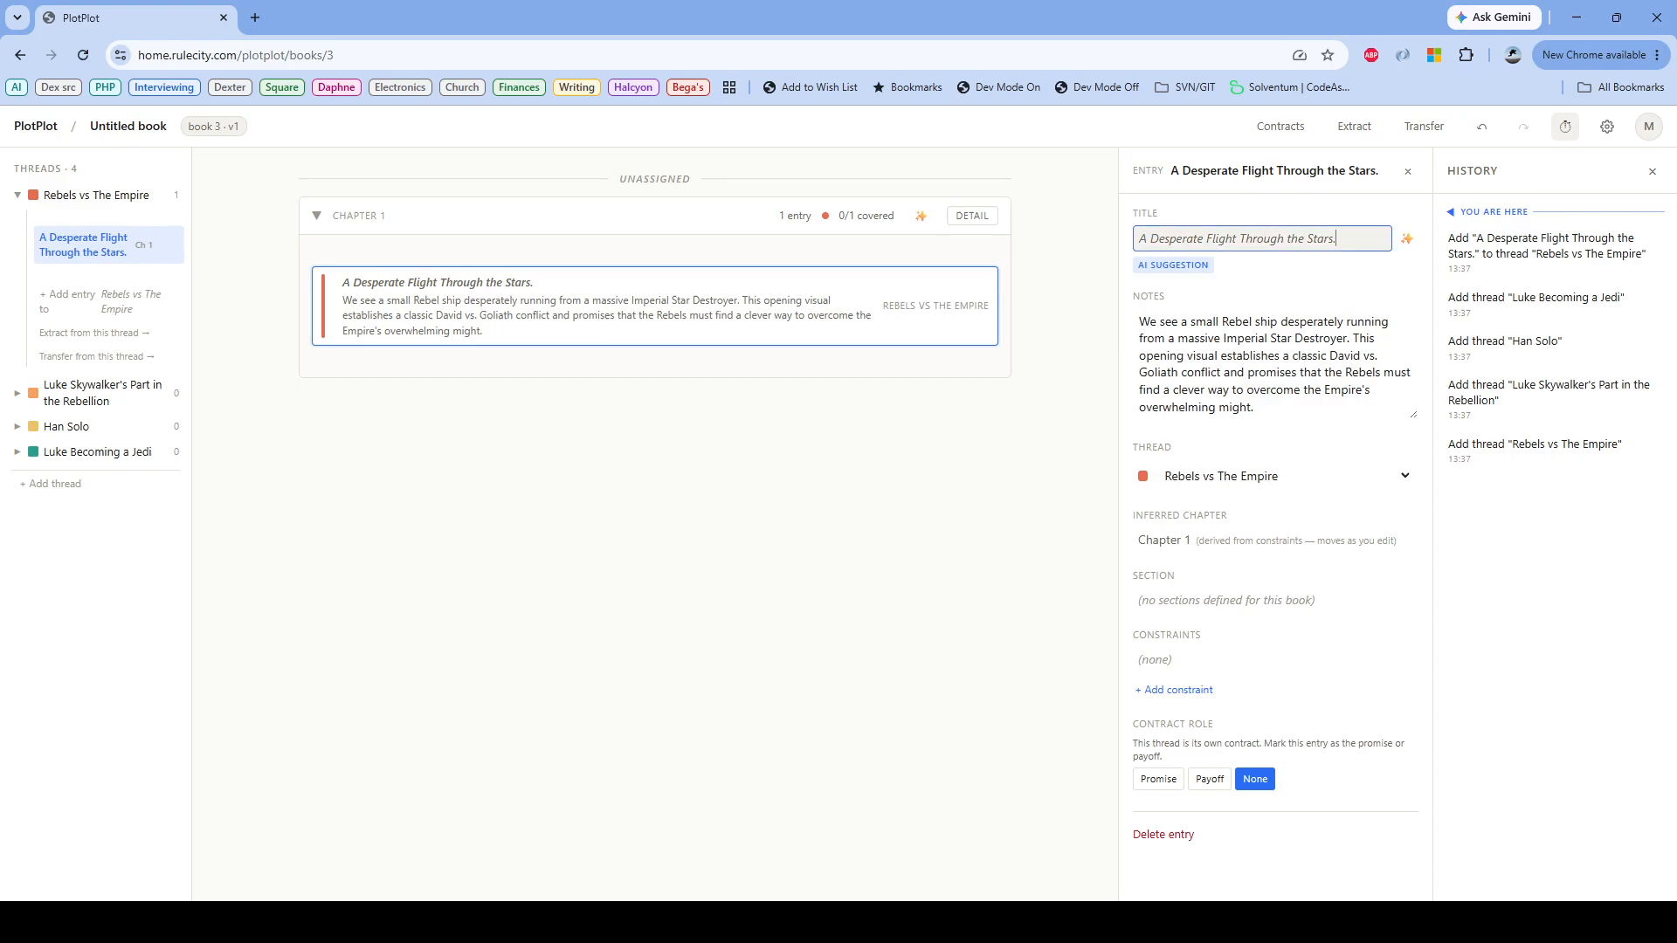
Step: Retitle the opening entry "Small rebel ship fleeing from big Empire ship." and set its contract role to Promise
{"action": "left_click_drag", "start_coordinate": [1341, 239], "coordinate": [1135, 239]}
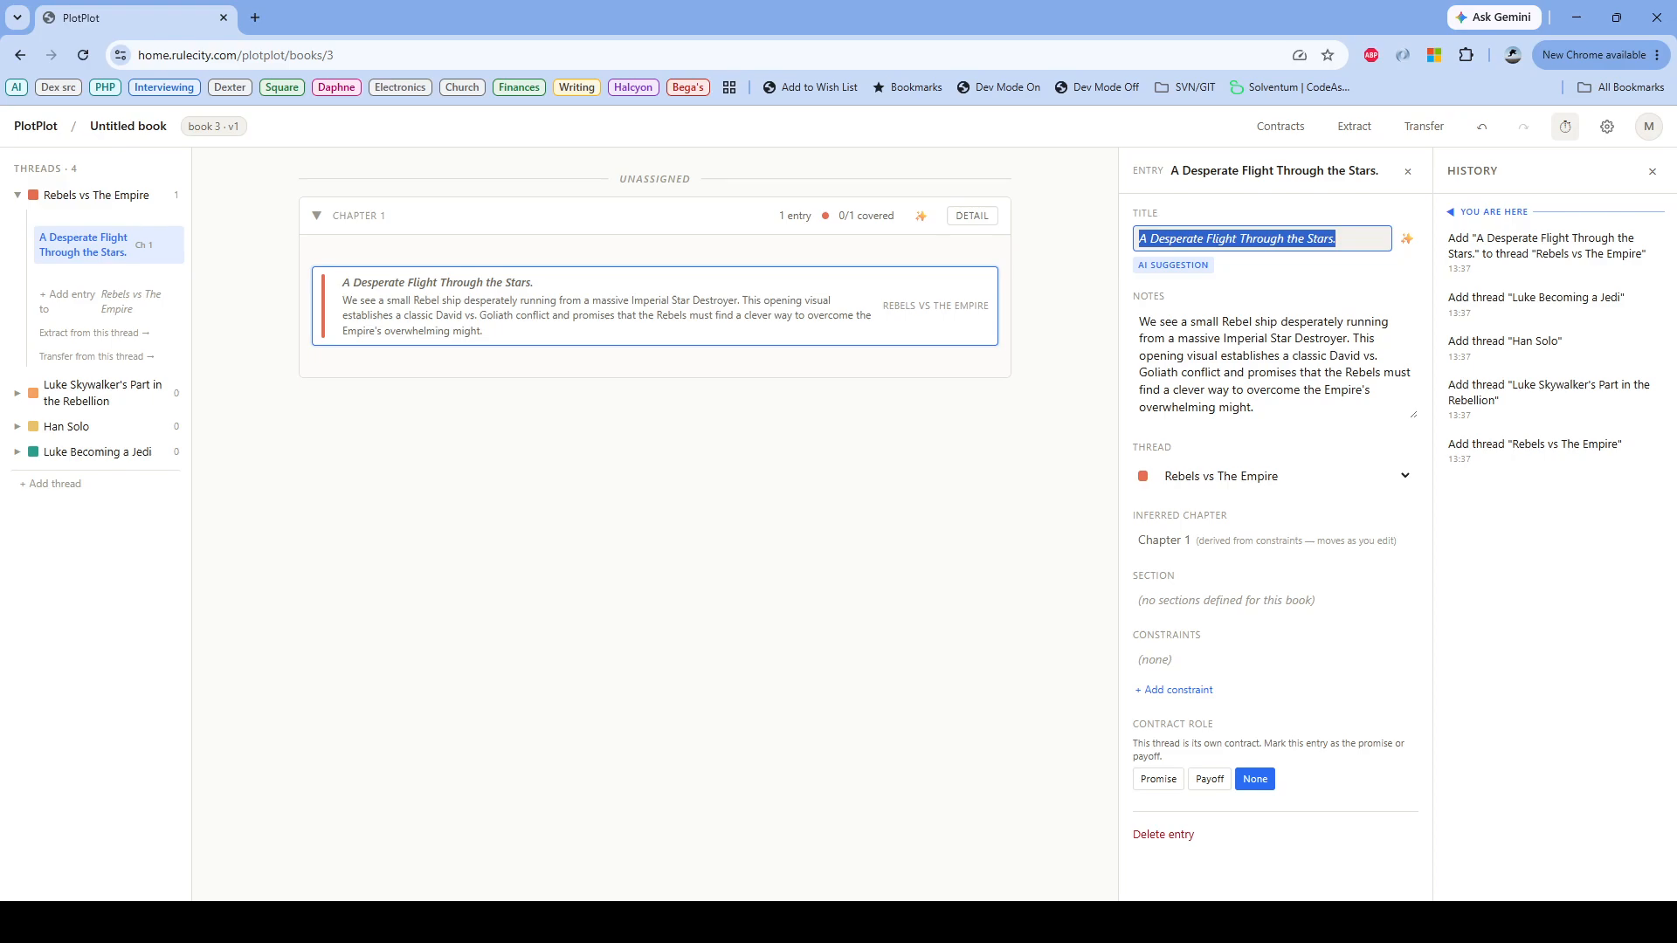
{"action": "type", "text": "Small "}
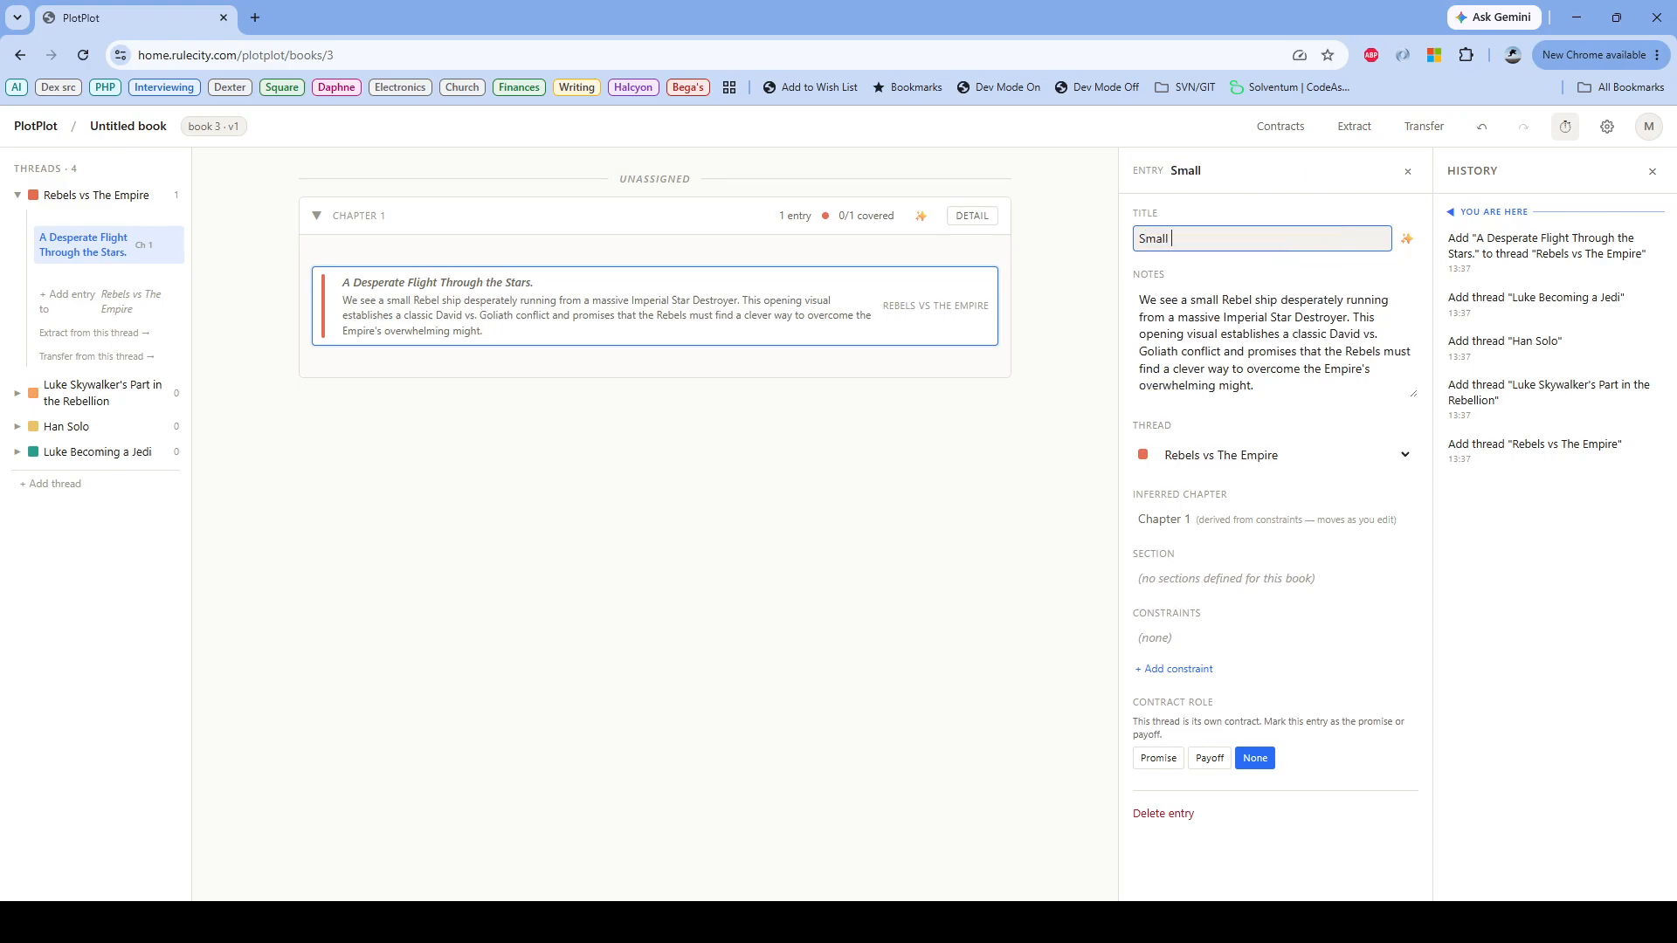
{"action": "type", "text": "rebel ship fleeing from big E"}
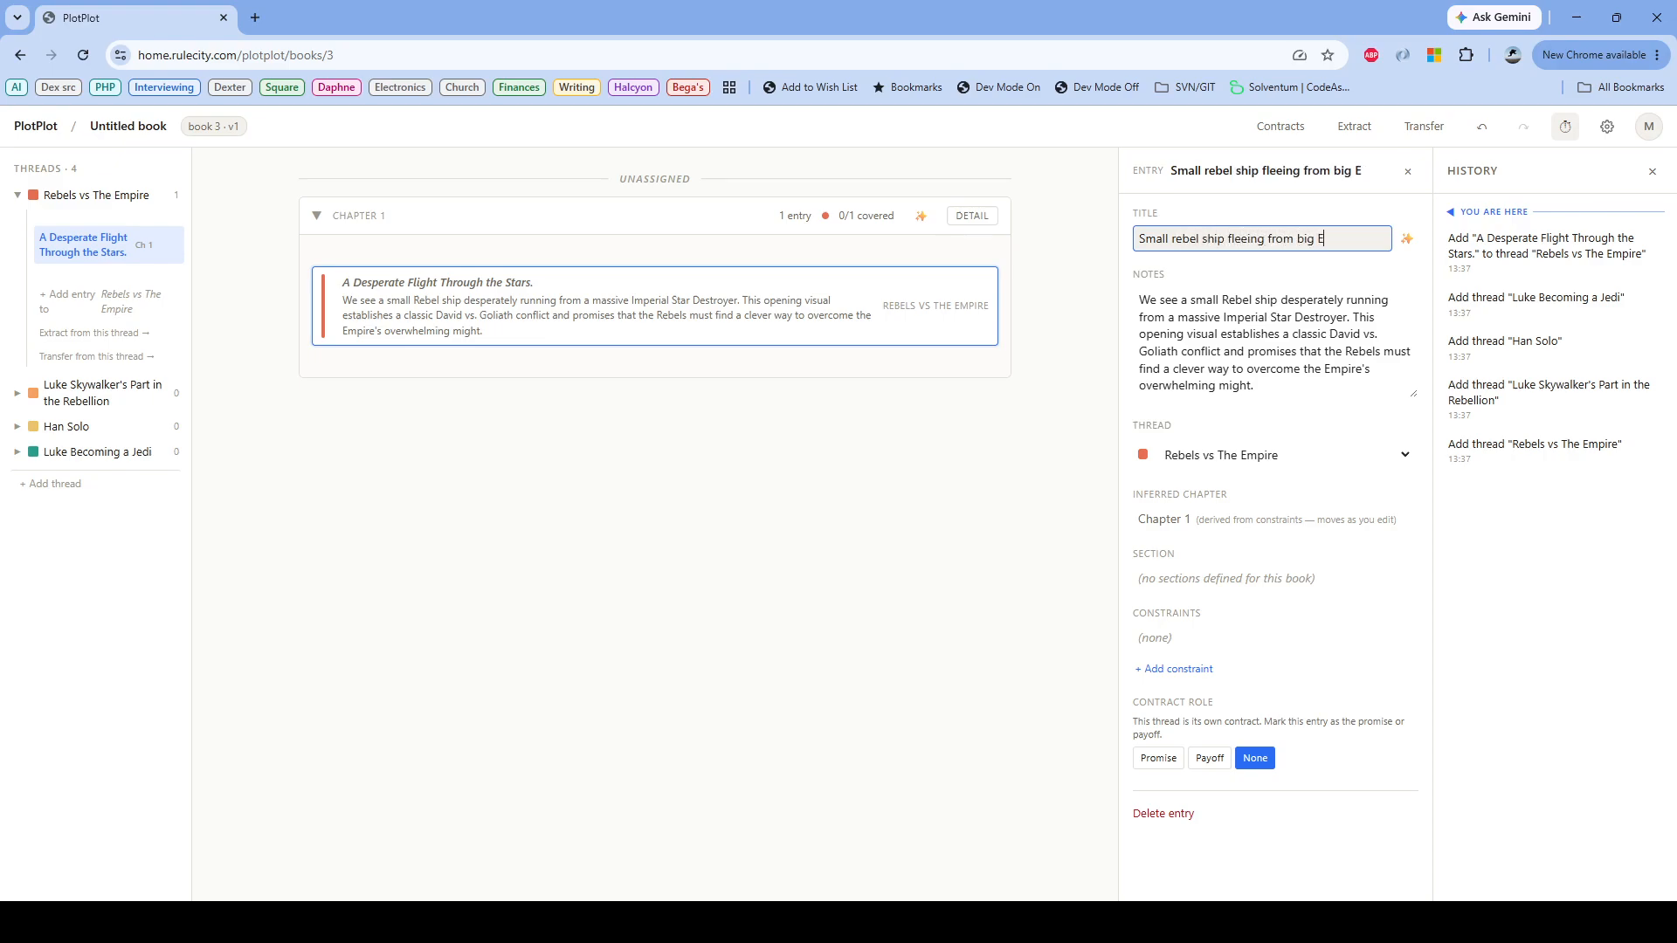
{"action": "type", "text": "mpire ship."}
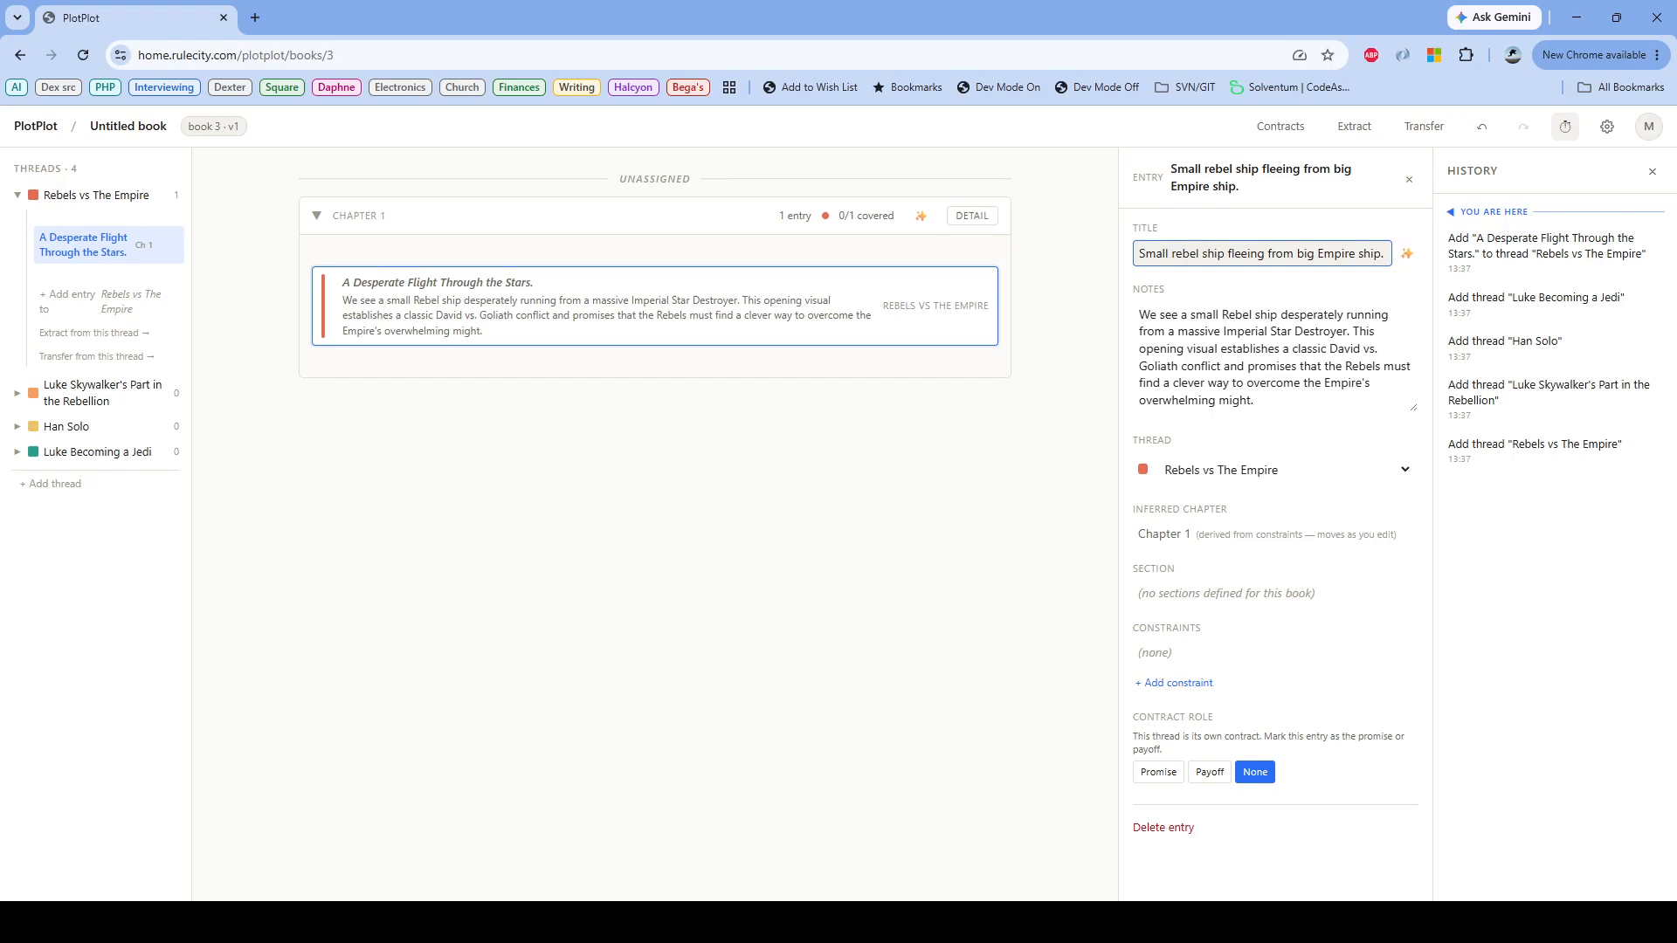
{"action": "key", "text": "Return"}
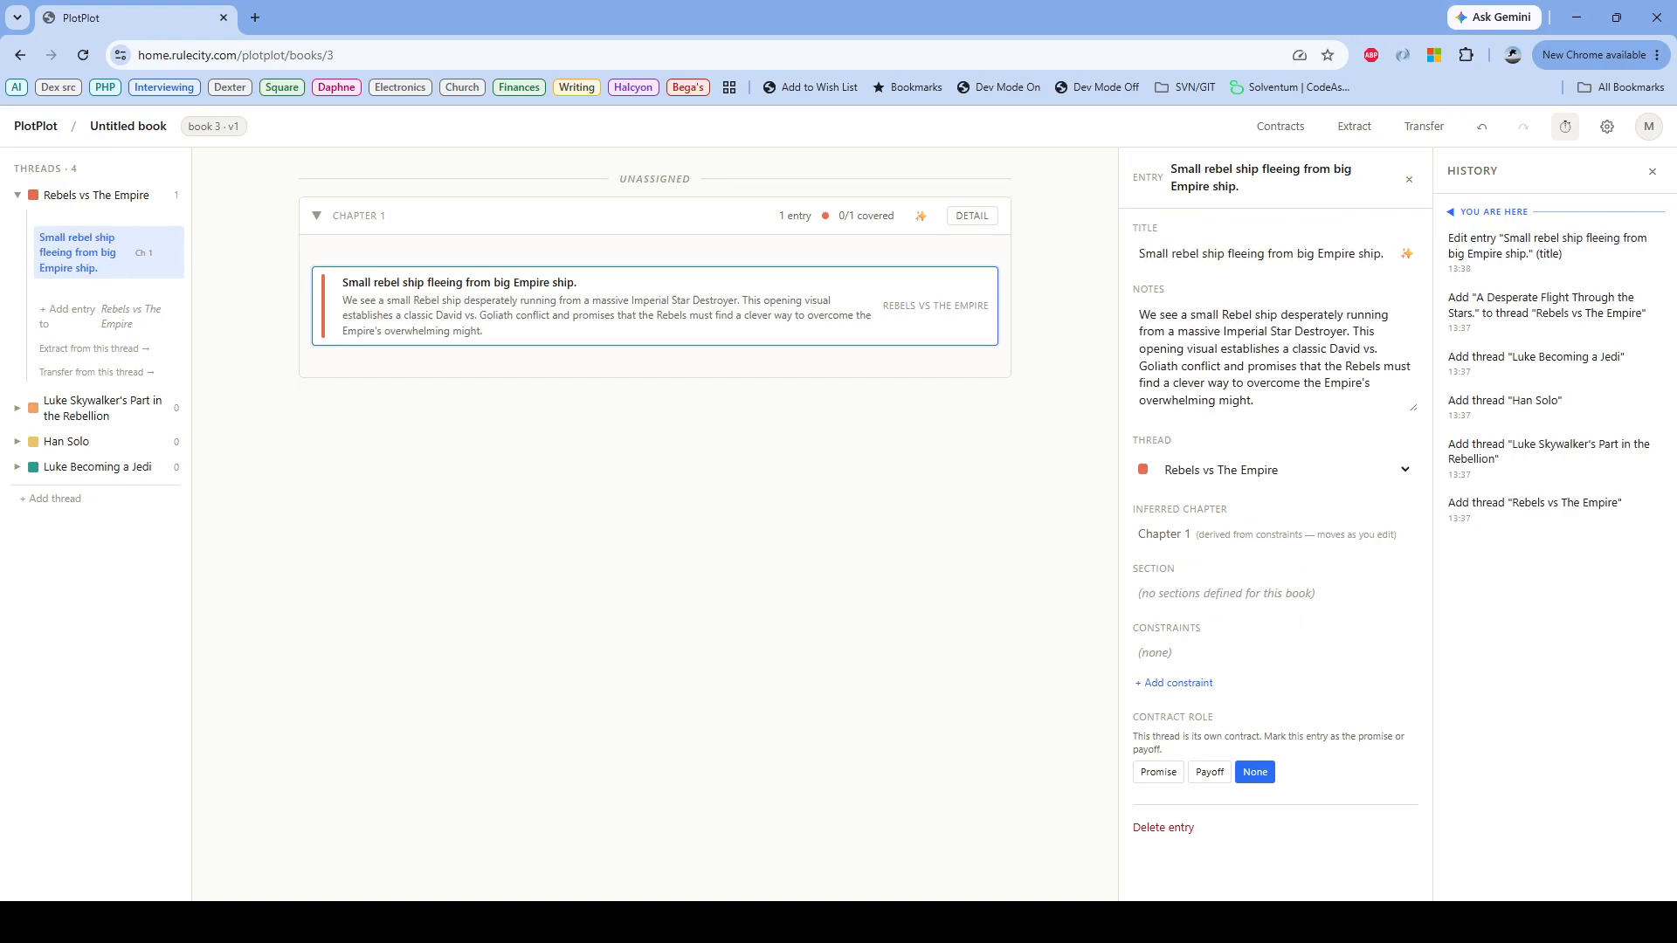
{"action": "left_click", "coordinate": [1157, 772]}
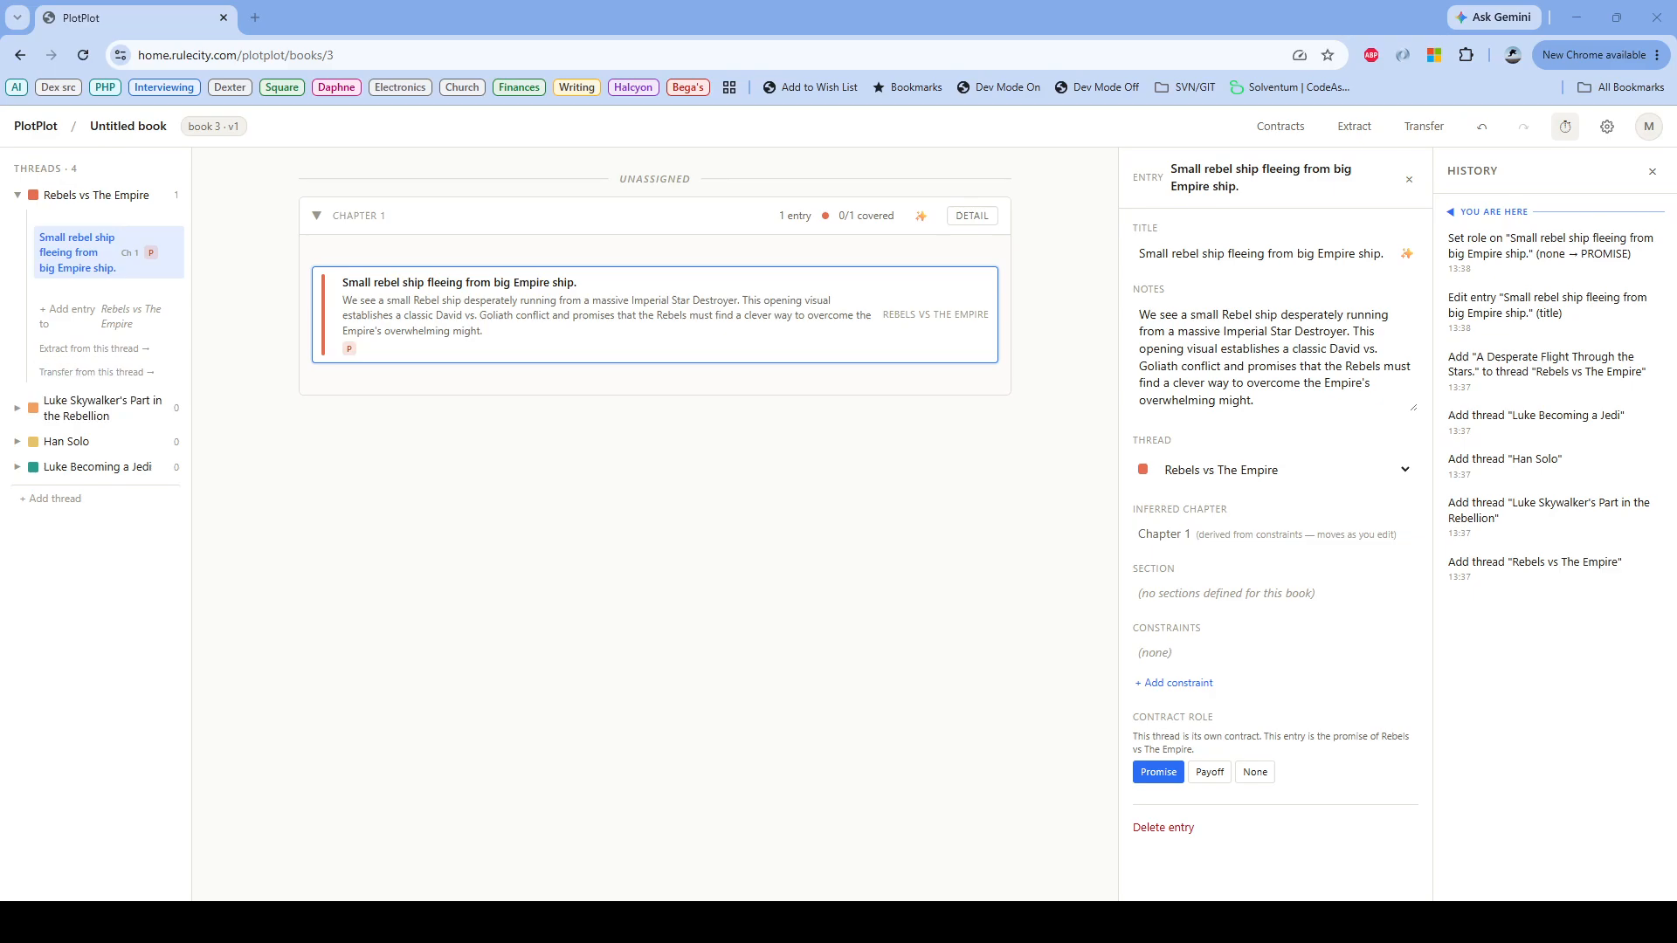
Step: Add the copied text about Princess Leia hiding the Death Star plans as a Rebels vs The Empire entry after the fleeing-ship entry
{"action": "left_click", "coordinate": [67, 309]}
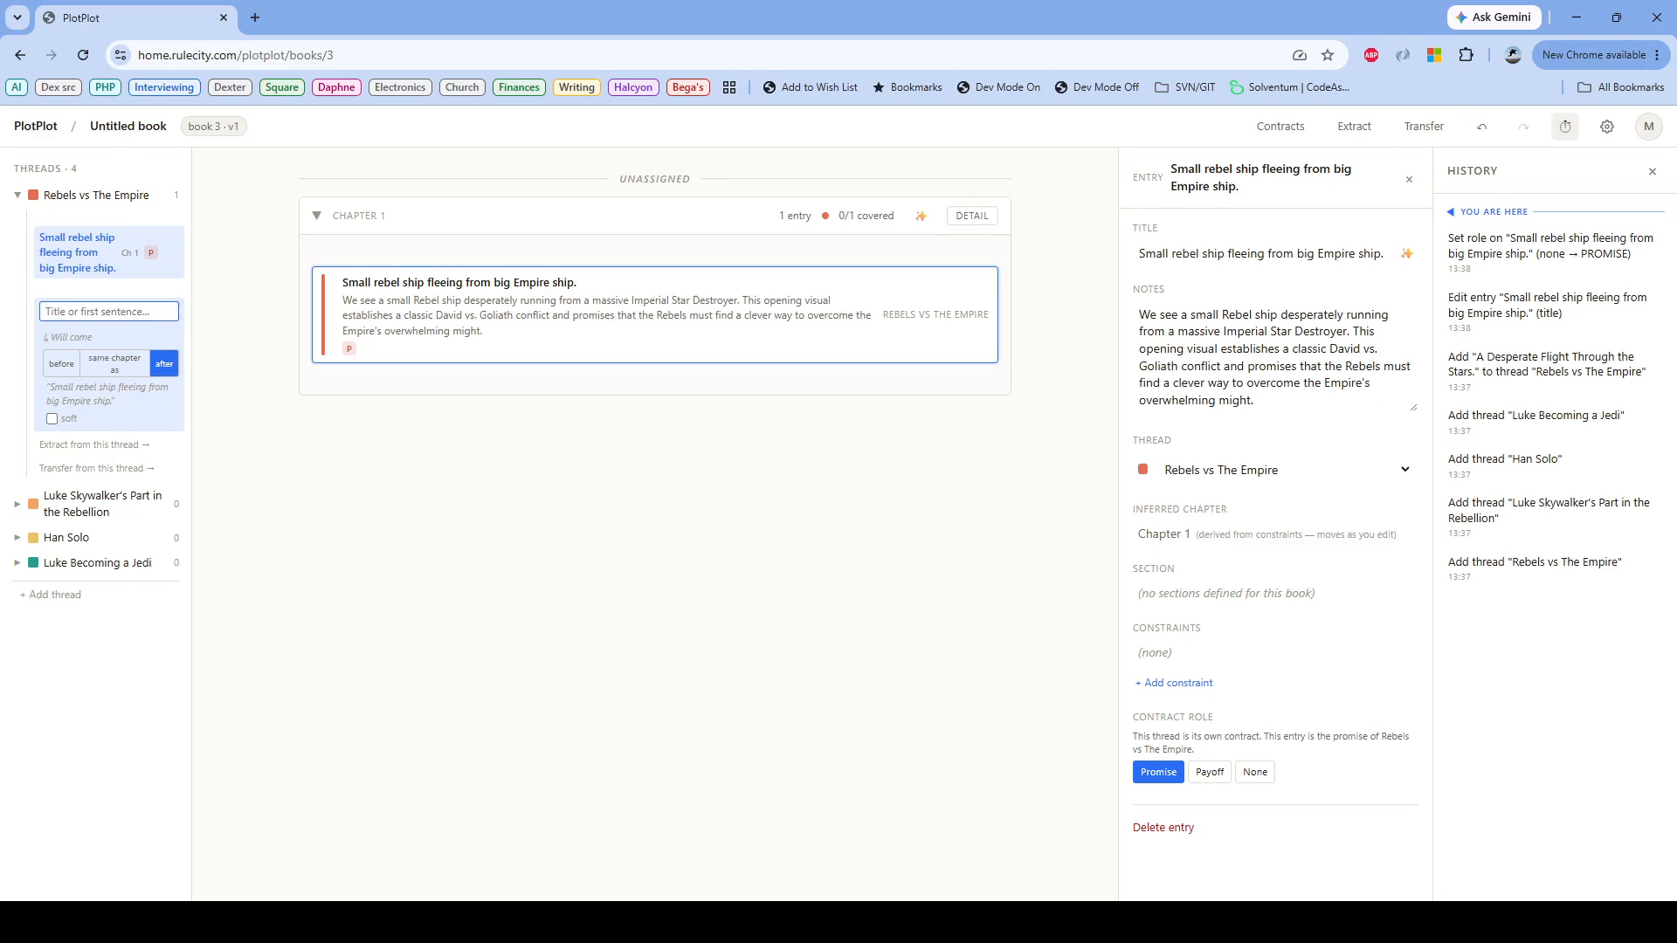
{"action": "key", "text": "ctrl+v"}
{"action": "key", "text": "Return"}
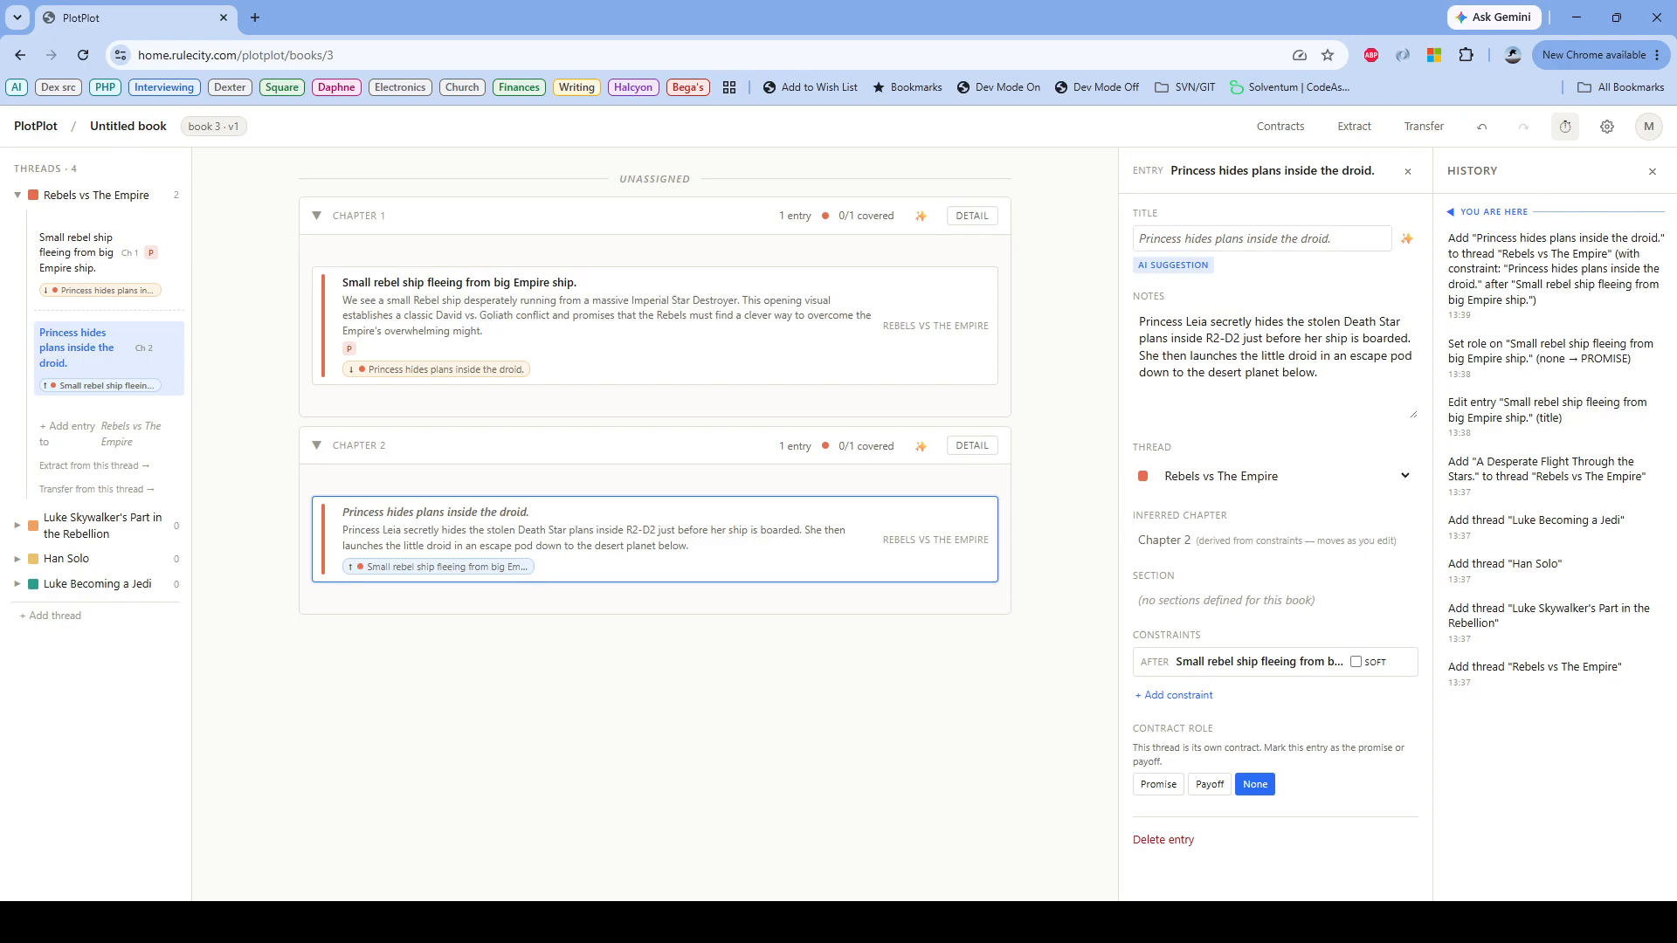
Step: Retitle the hidden-plans entry "Princess Leia hides plans inside R2-D2, launches escape pod to desert planet."
{"action": "left_click_drag", "start_coordinate": [1331, 238], "coordinate": [1137, 238]}
{"action": "type", "text": "Pri"}
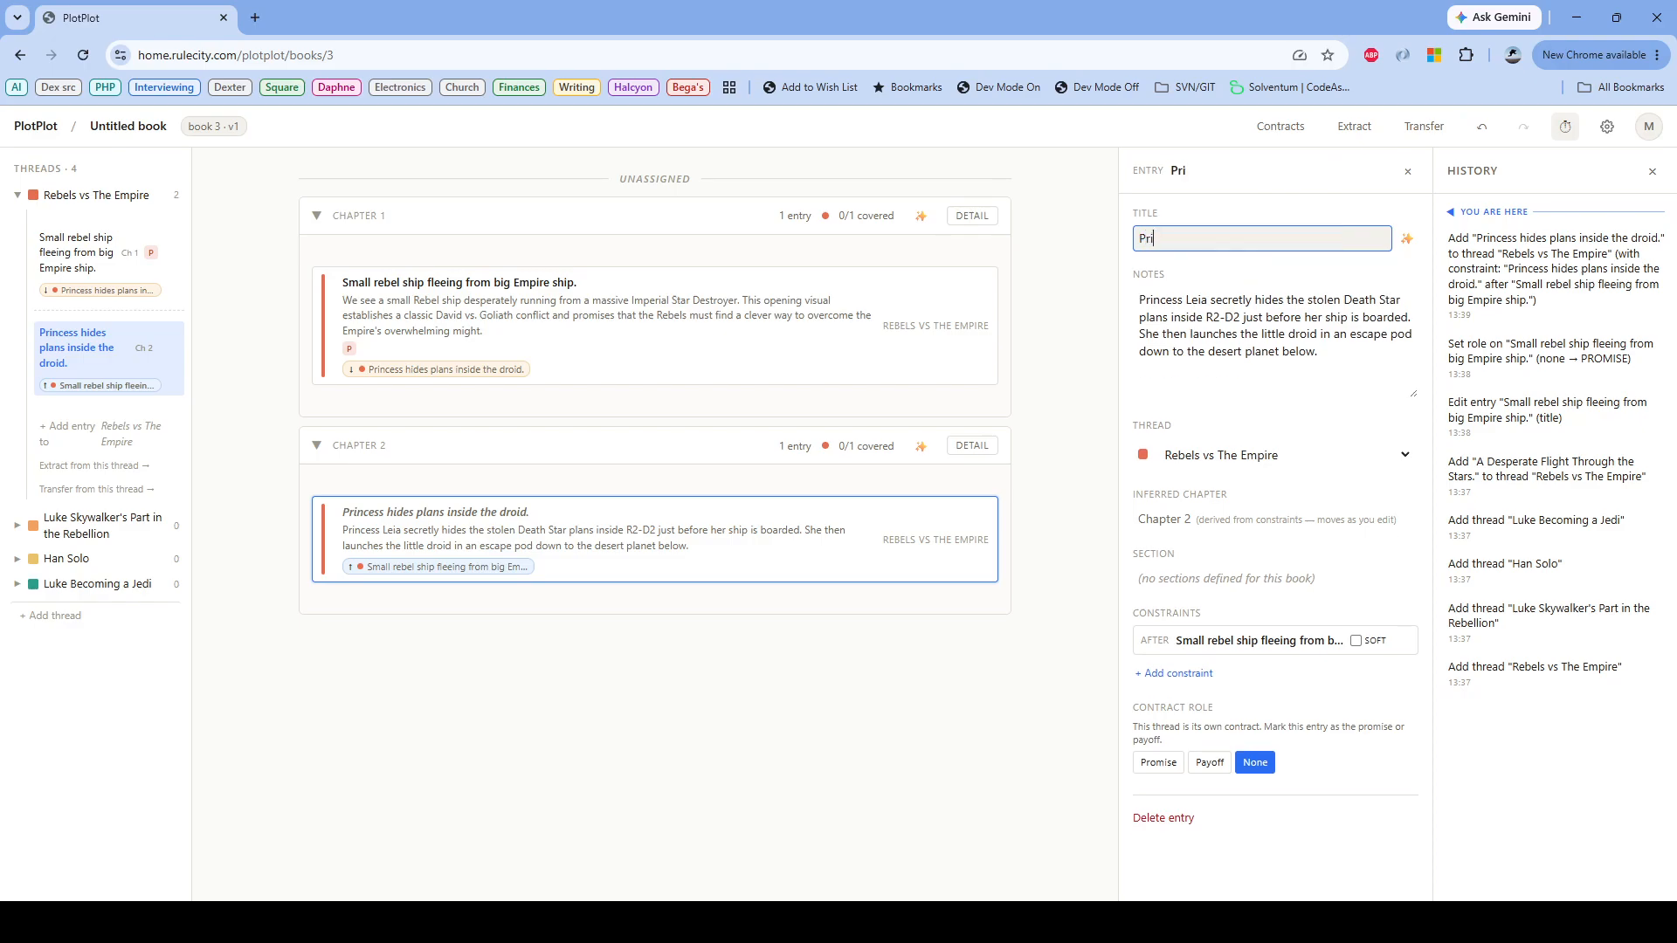
{"action": "type", "text": "ncess Leia hides plan"}
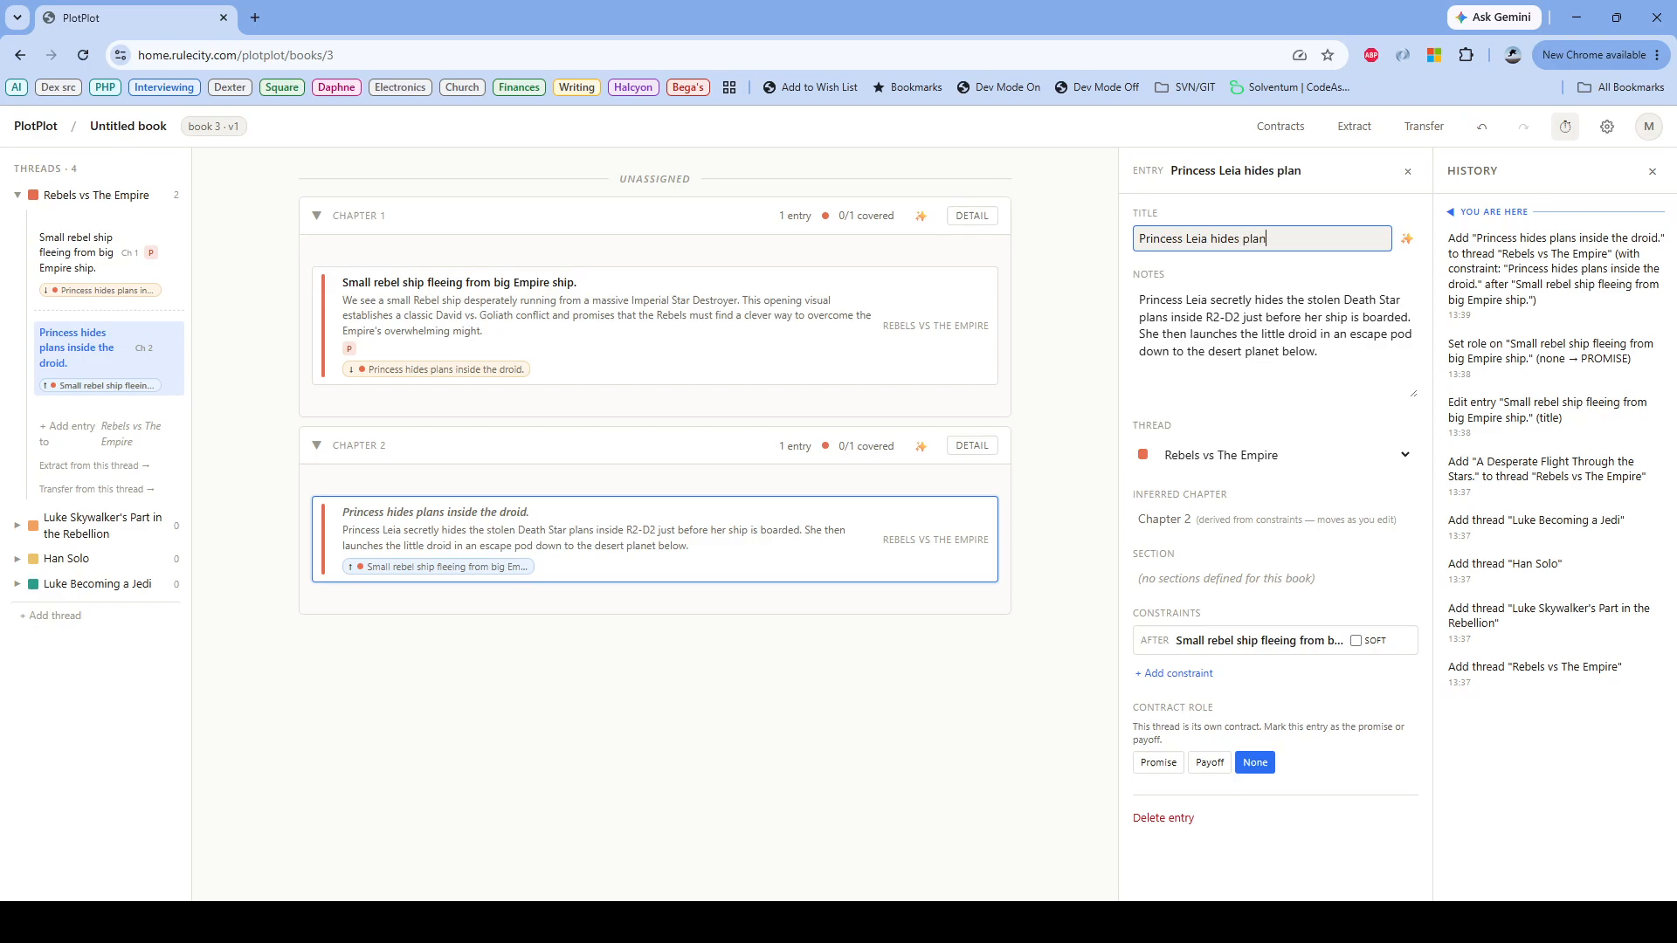
{"action": "type", "text": "s inside Rs"}
{"action": "type", "text": "-D2, l aunches"}
{"action": "key", "text": "BackSpace"}
{"action": "key", "text": "BackSpace"}
{"action": "key", "text": "BackSpace"}
{"action": "key", "text": "BackSpace"}
{"action": "key", "text": "BackSpace"}
{"action": "key", "text": "BackSpace"}
{"action": "key", "text": "BackSpace"}
{"action": "type", "text": "launch"}
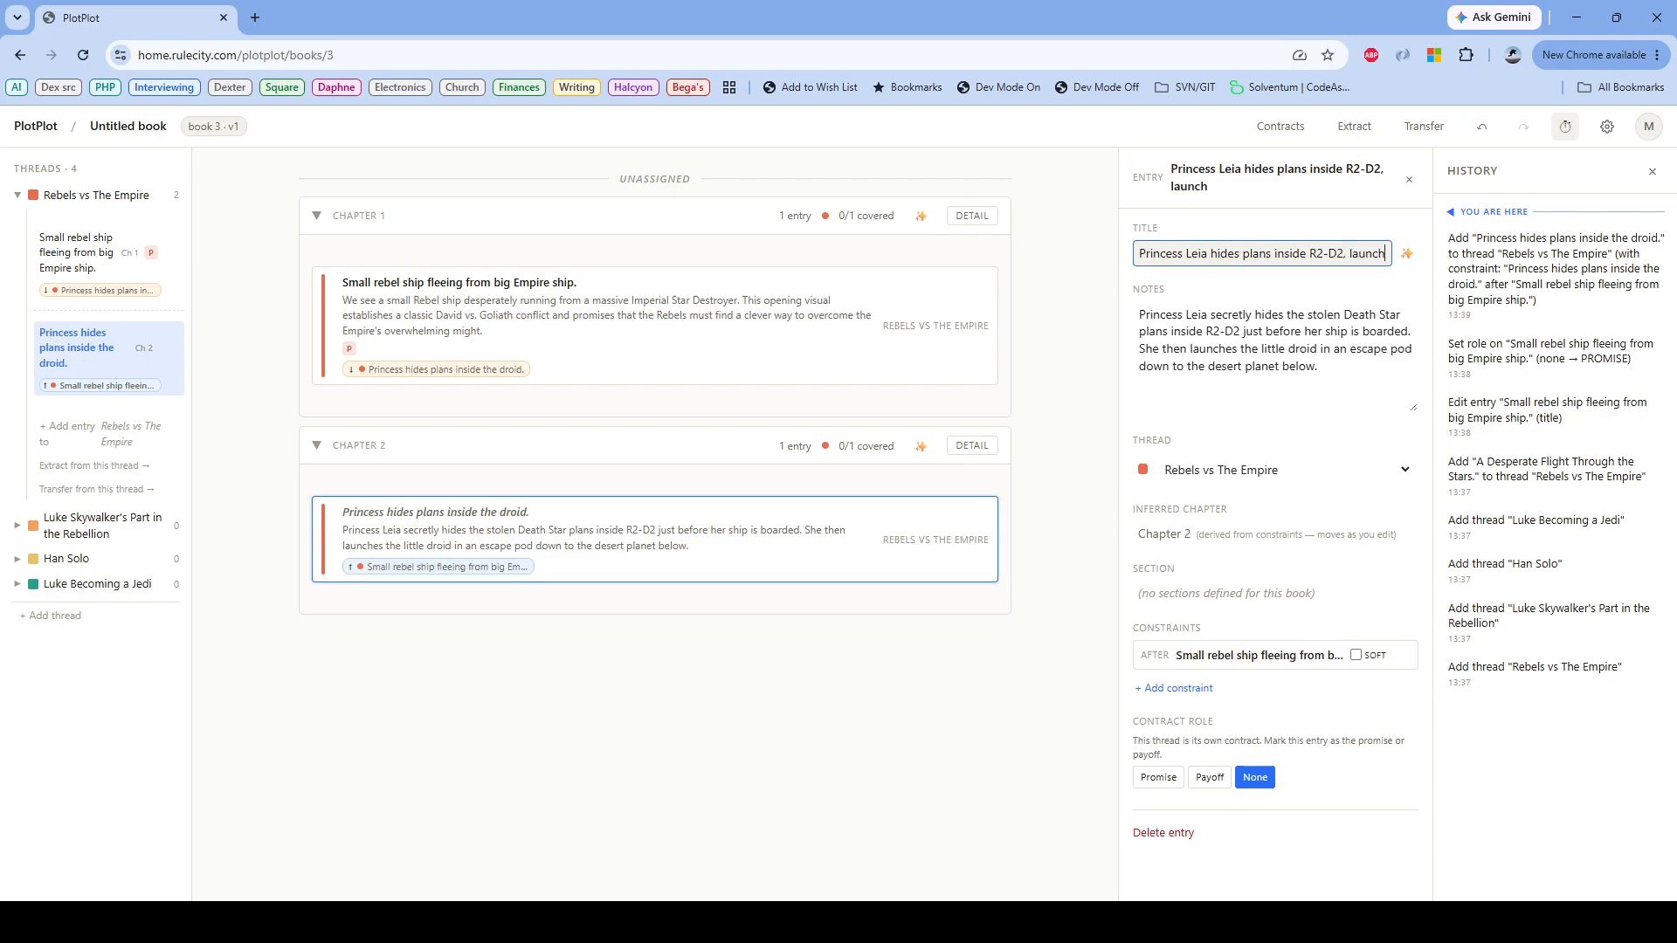
{"action": "type", "text": "es escape pod"}
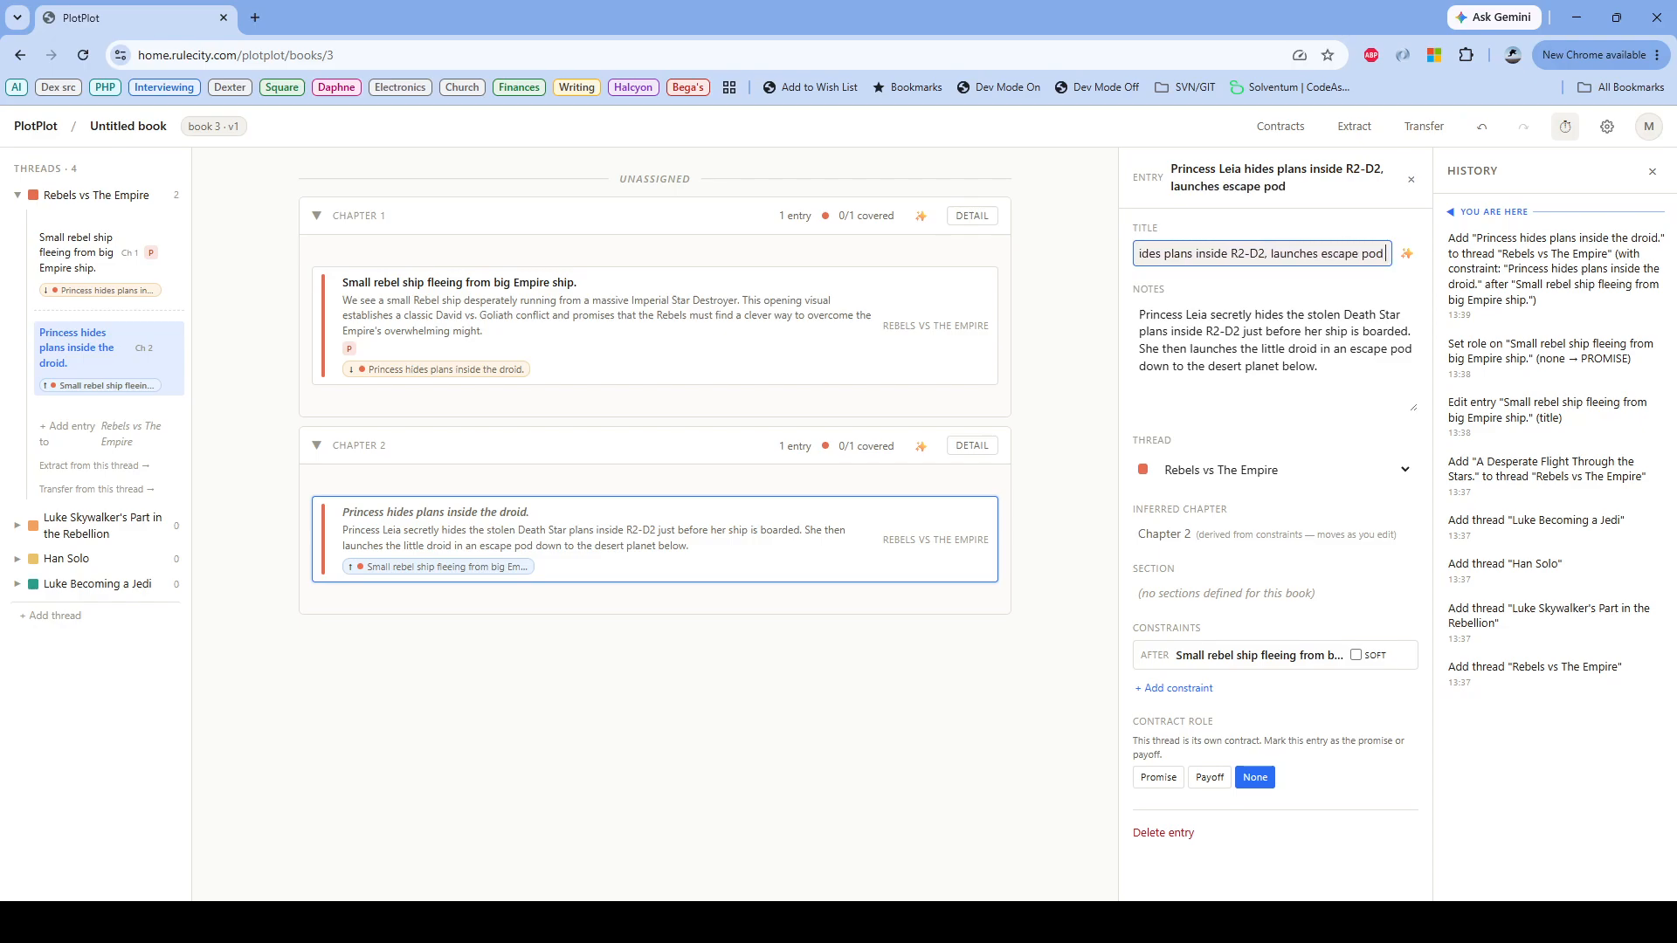
{"action": "type", "text": " to desert planet."}
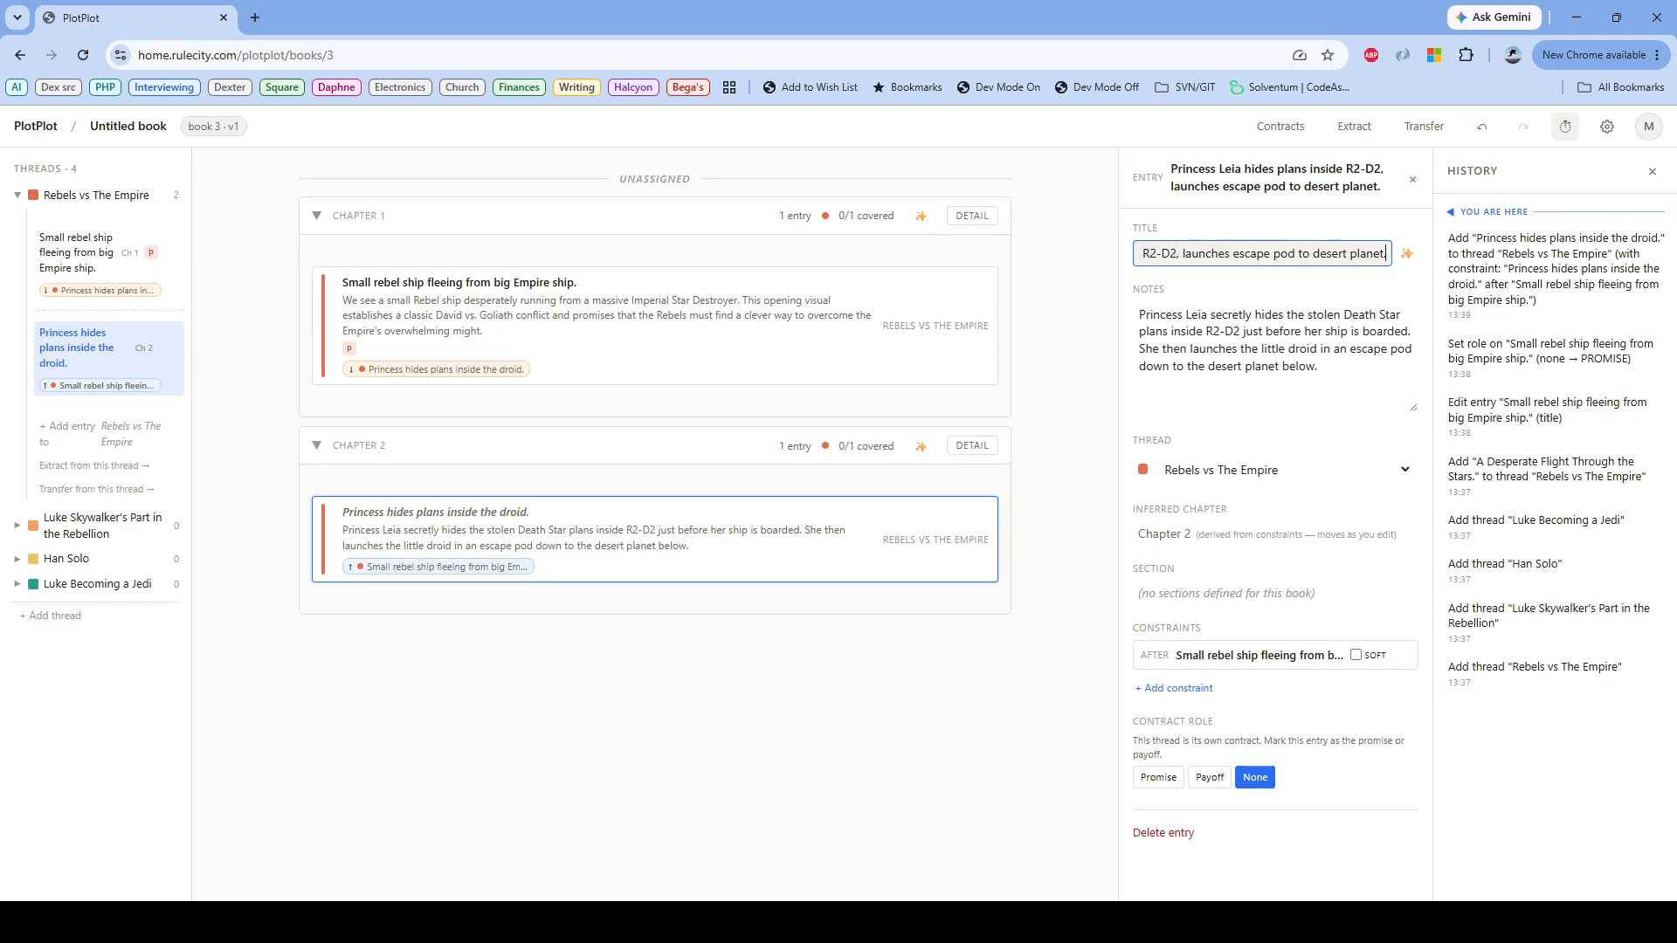
{"action": "key", "text": "Return"}
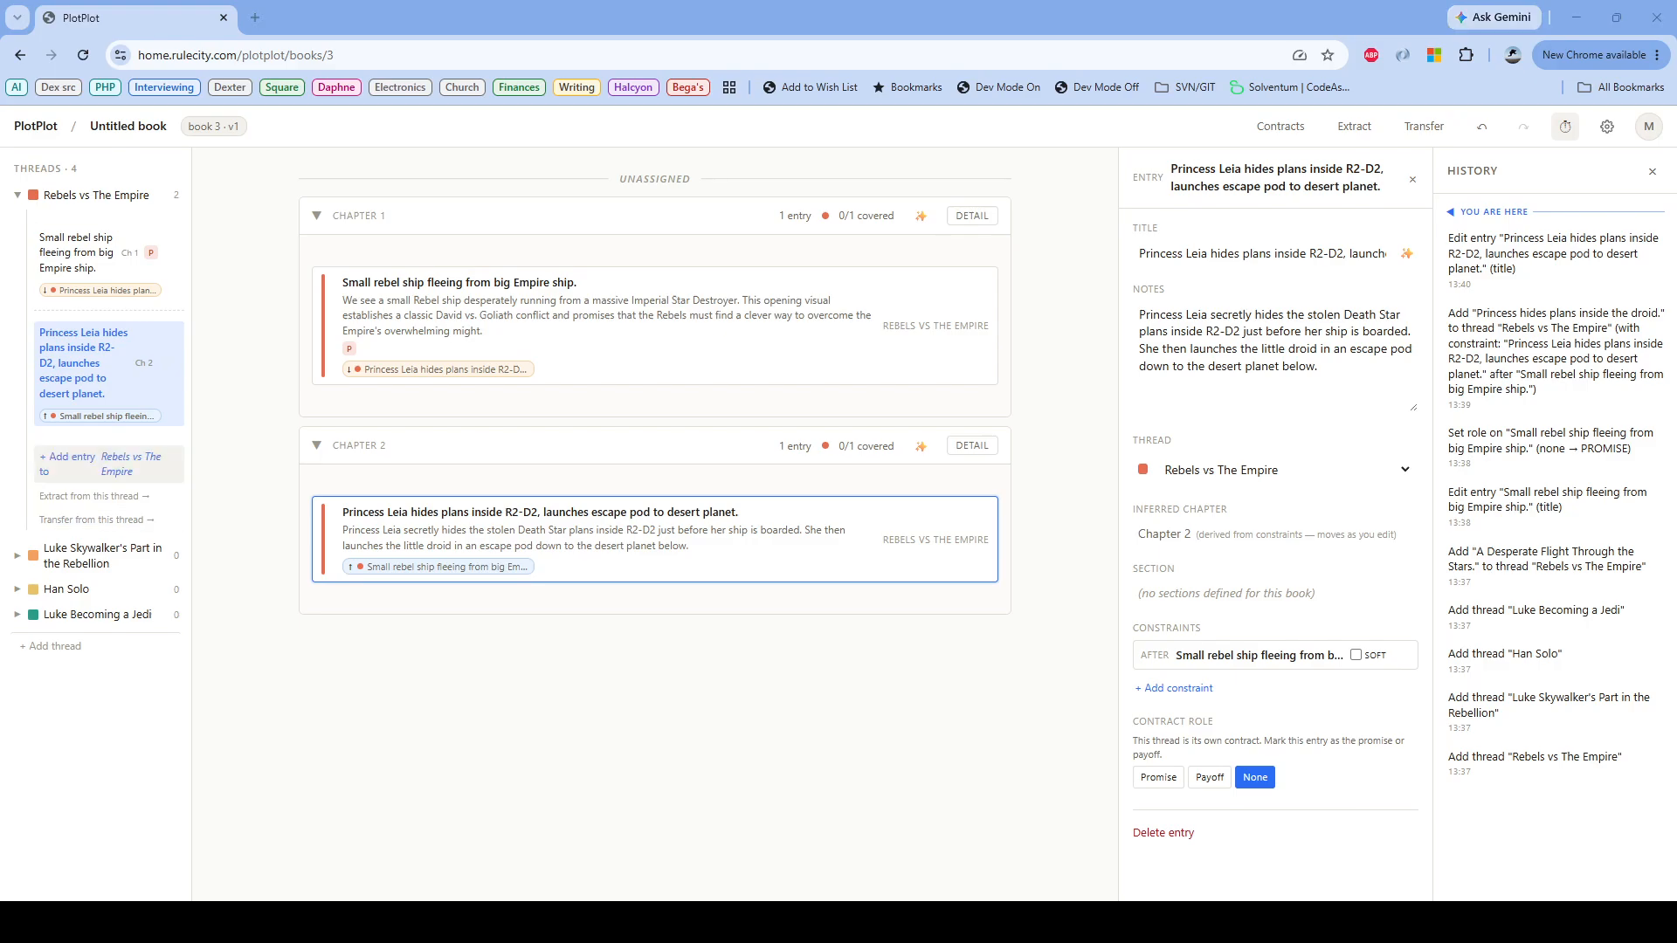
Step: Add the copied text about the Empire's tracking beacon on the Millennium Falcon as a Rebels vs The Empire entry after the Princess Leia entry
{"action": "left_click", "coordinate": [70, 463]}
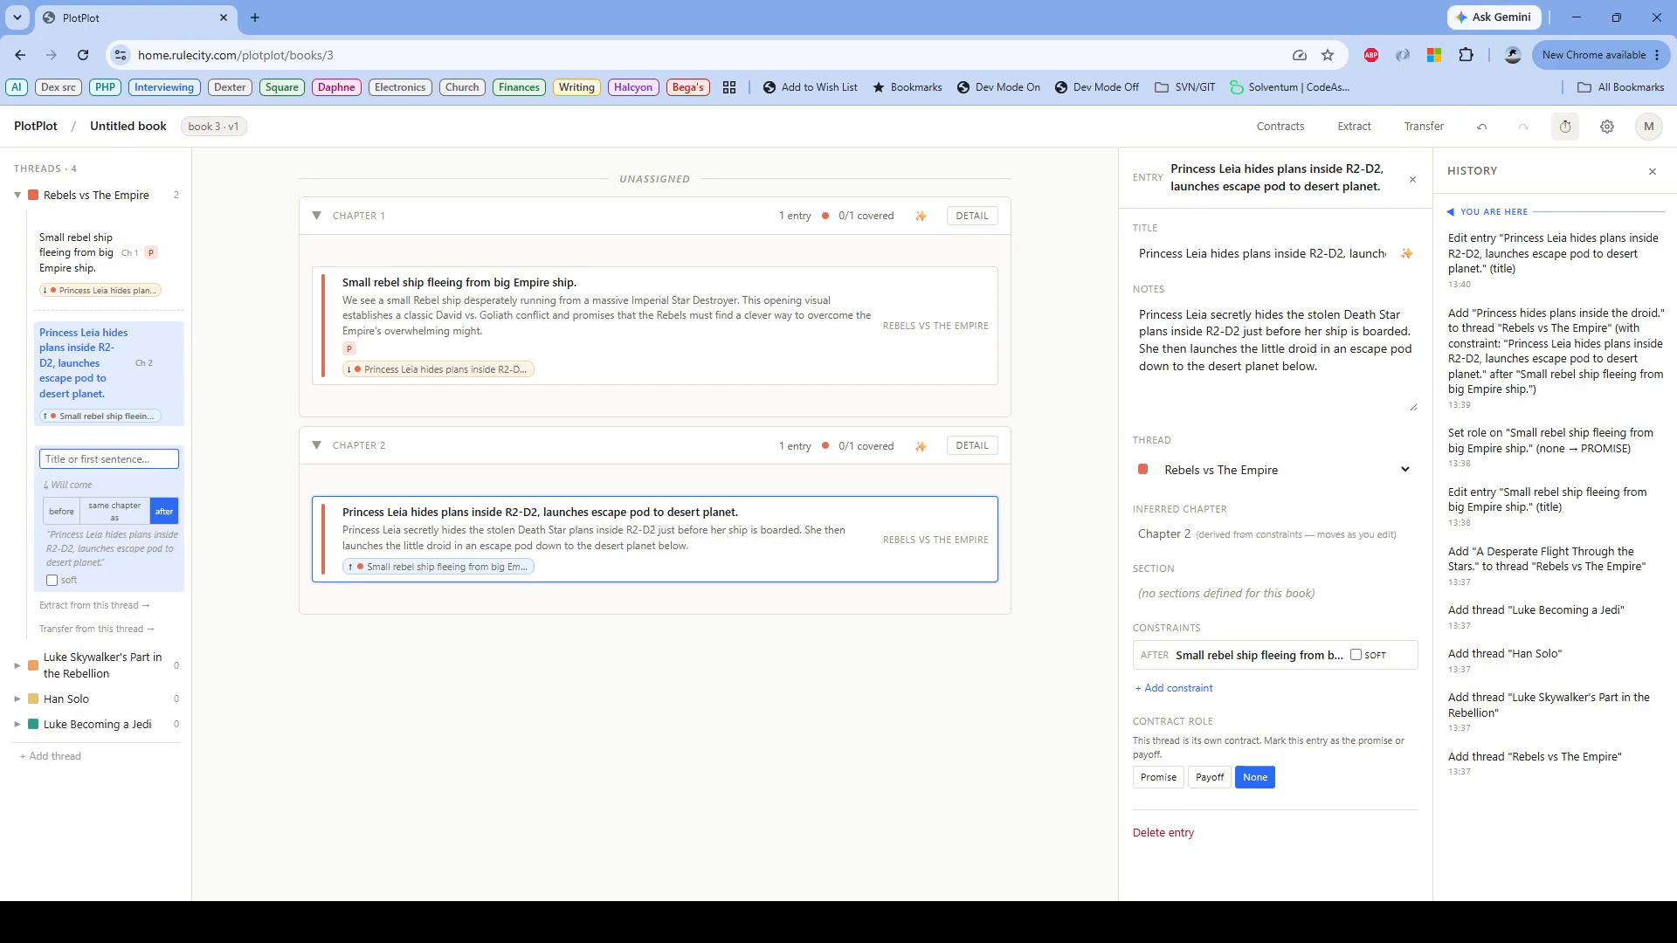
{"action": "key", "text": "ctrl+v"}
{"action": "key", "text": "Return"}
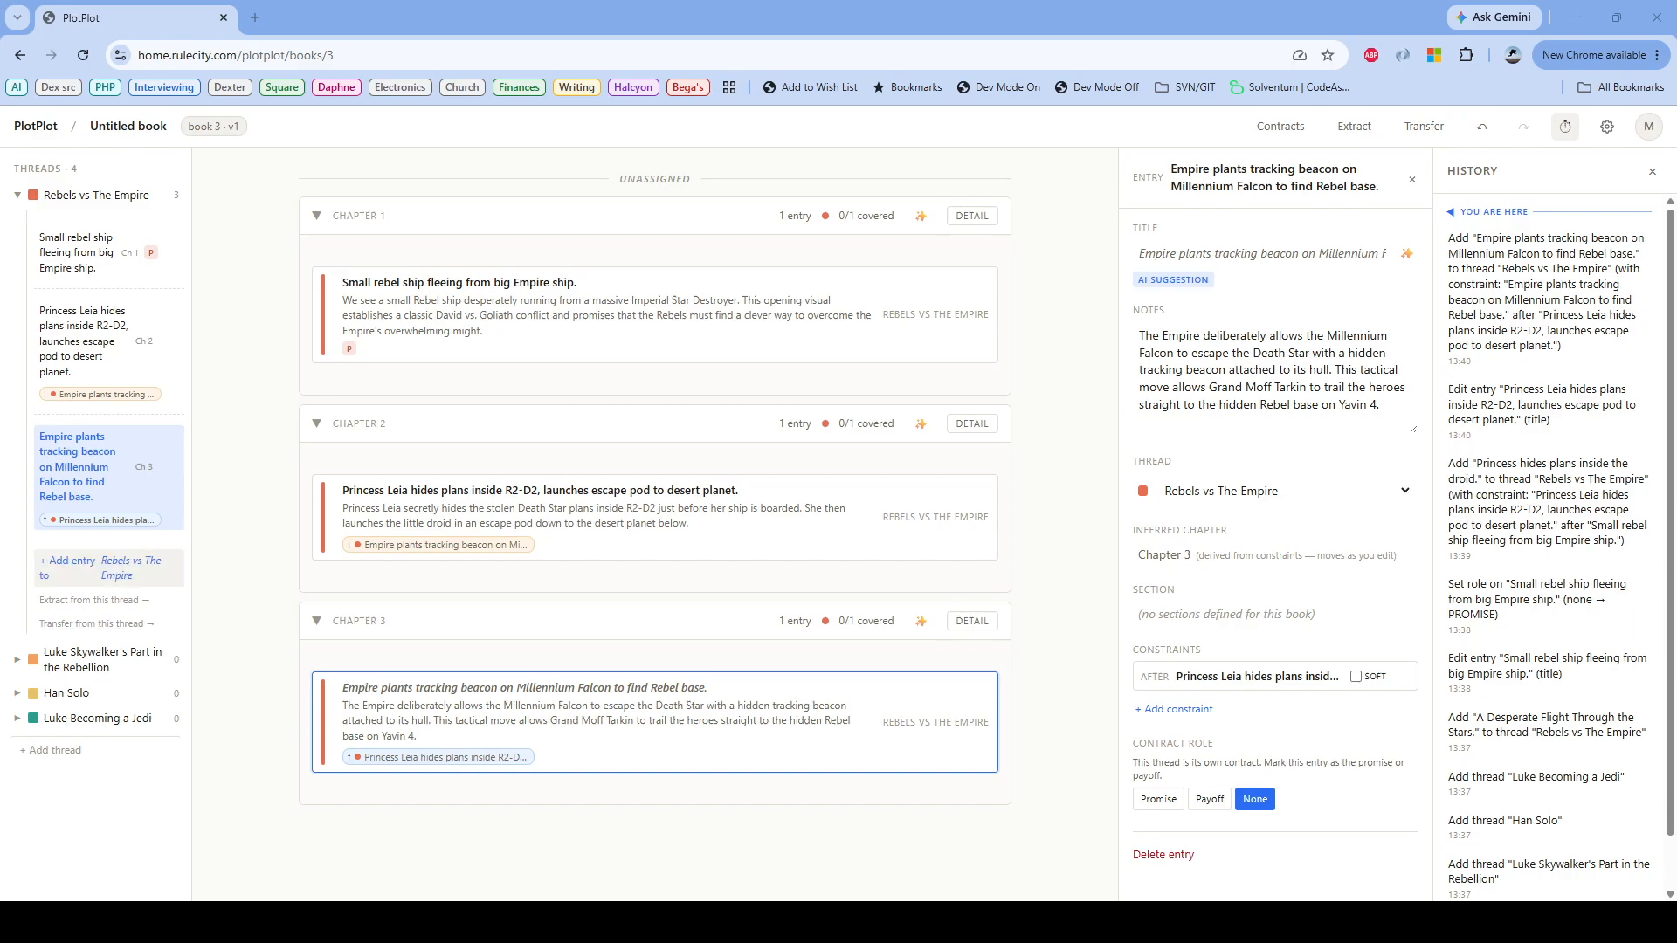
Step: Add an entry about the Rebel fleet blowing up the Death Star after the tracking-beacon entry, and set its contract role to Payoff
{"action": "left_click", "coordinate": [69, 566]}
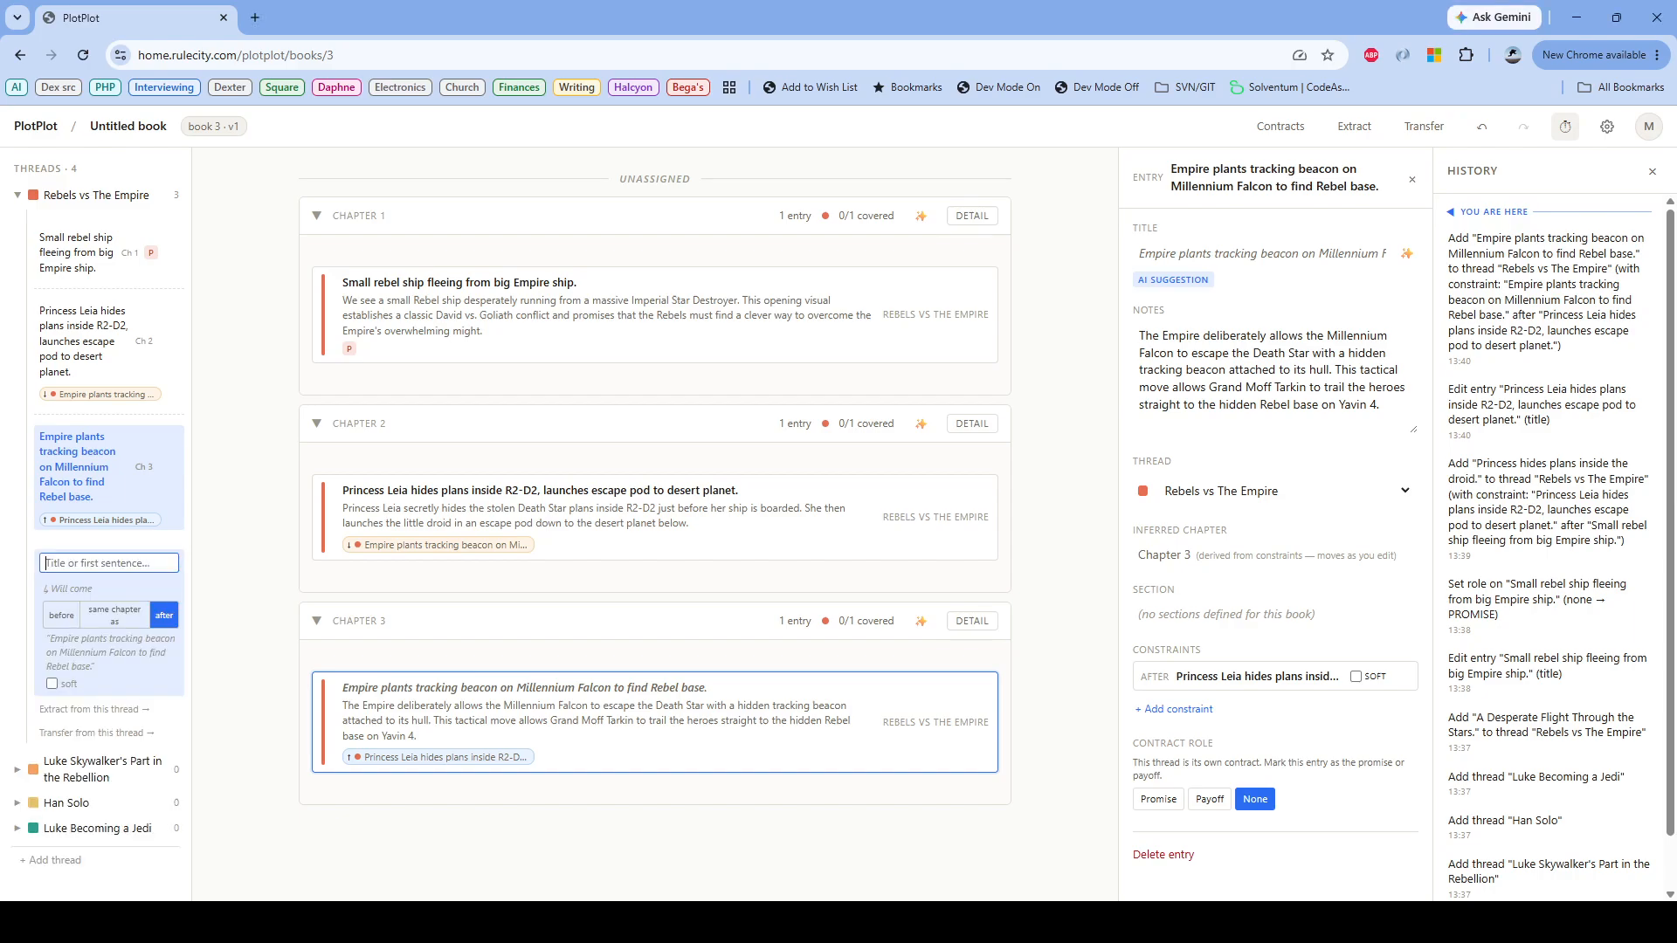
{"action": "type", "text": "Star and save the rebellion"}
{"action": "key", "text": "Return"}
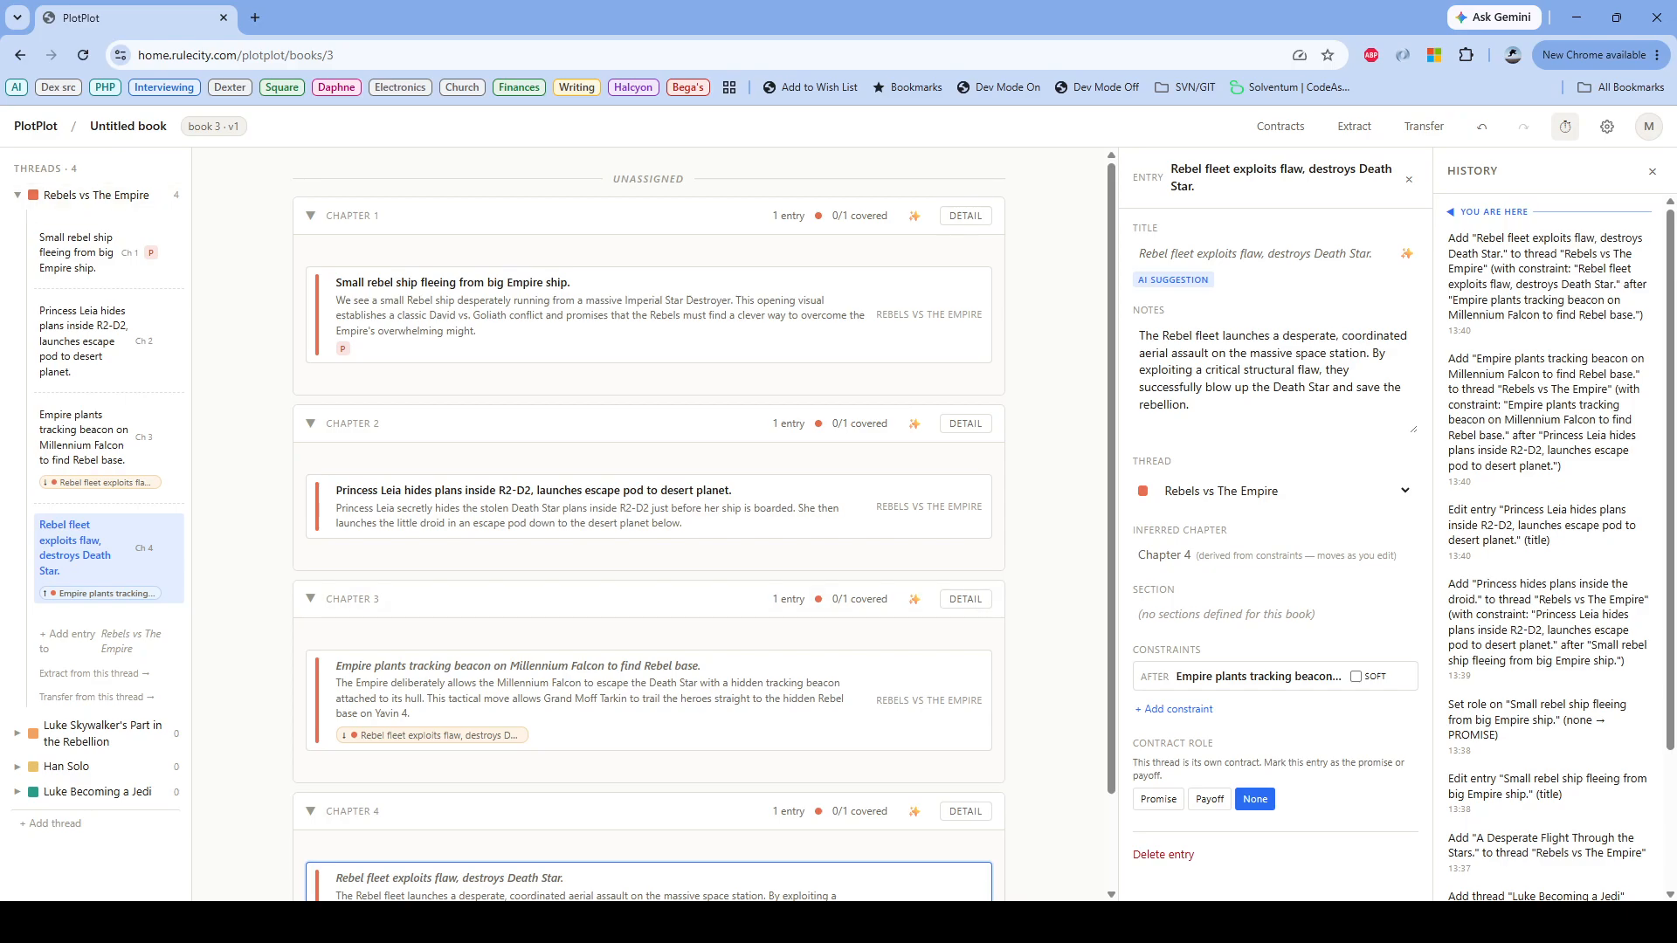
{"action": "left_click", "coordinate": [1210, 799]}
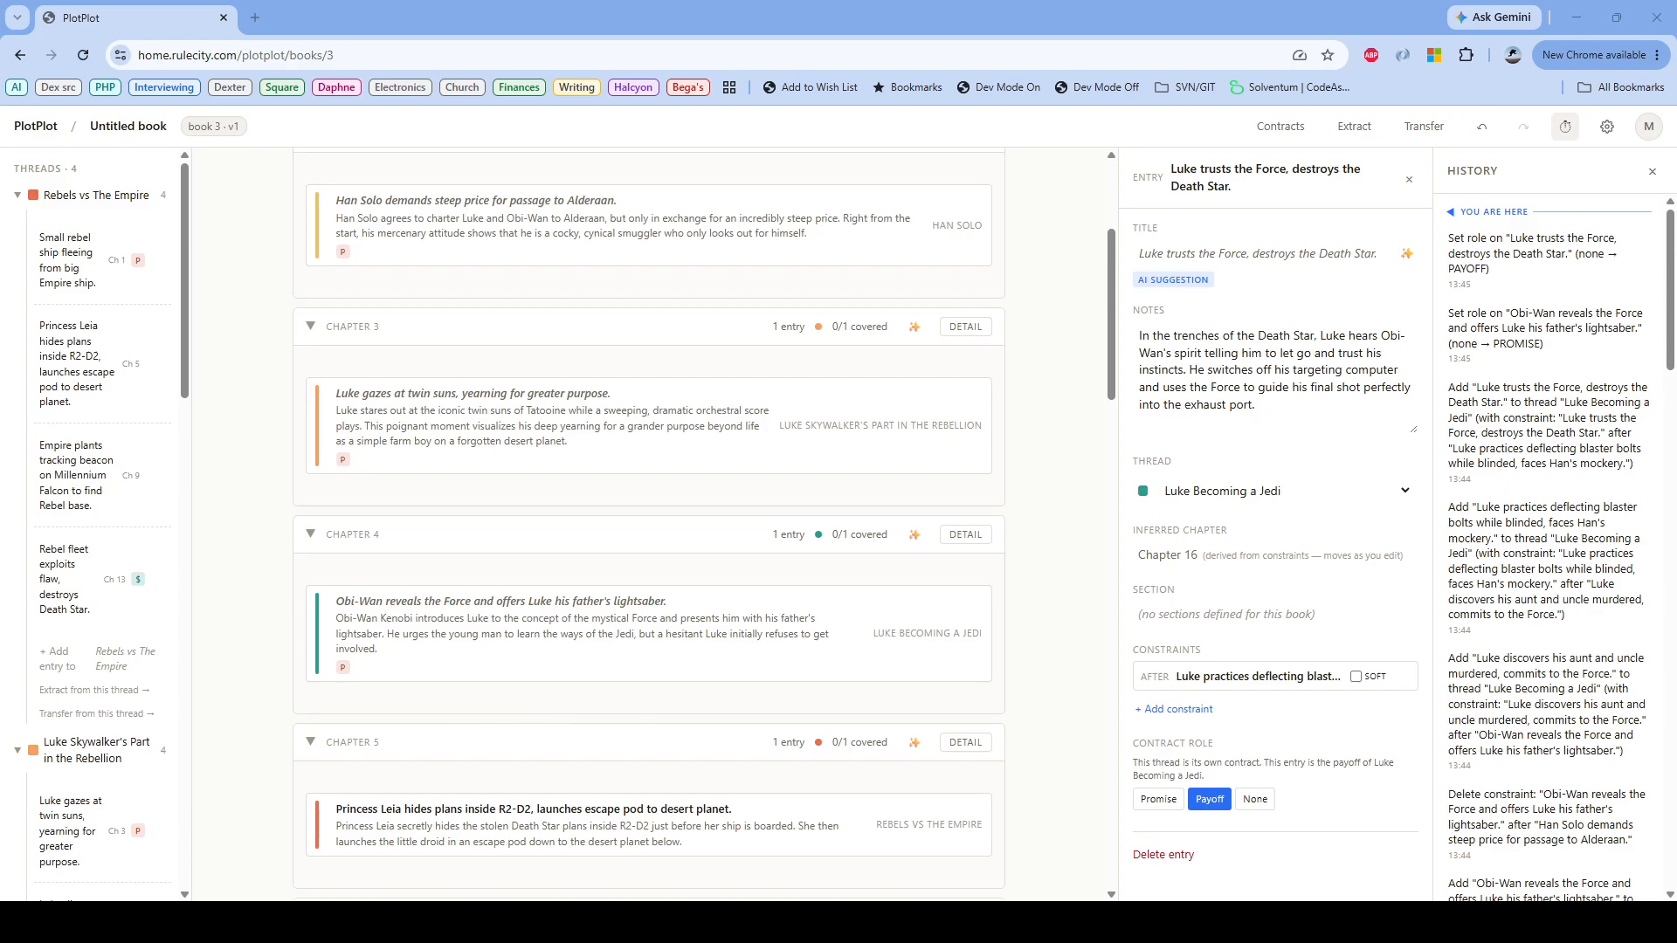
Step: Review the Luke Becoming a Jedi thread's entries and read through the chapter outline from Chapter 1 to Chapter 16
{"action": "left_click_drag", "start_coordinate": [184, 280], "coordinate": [184, 770]}
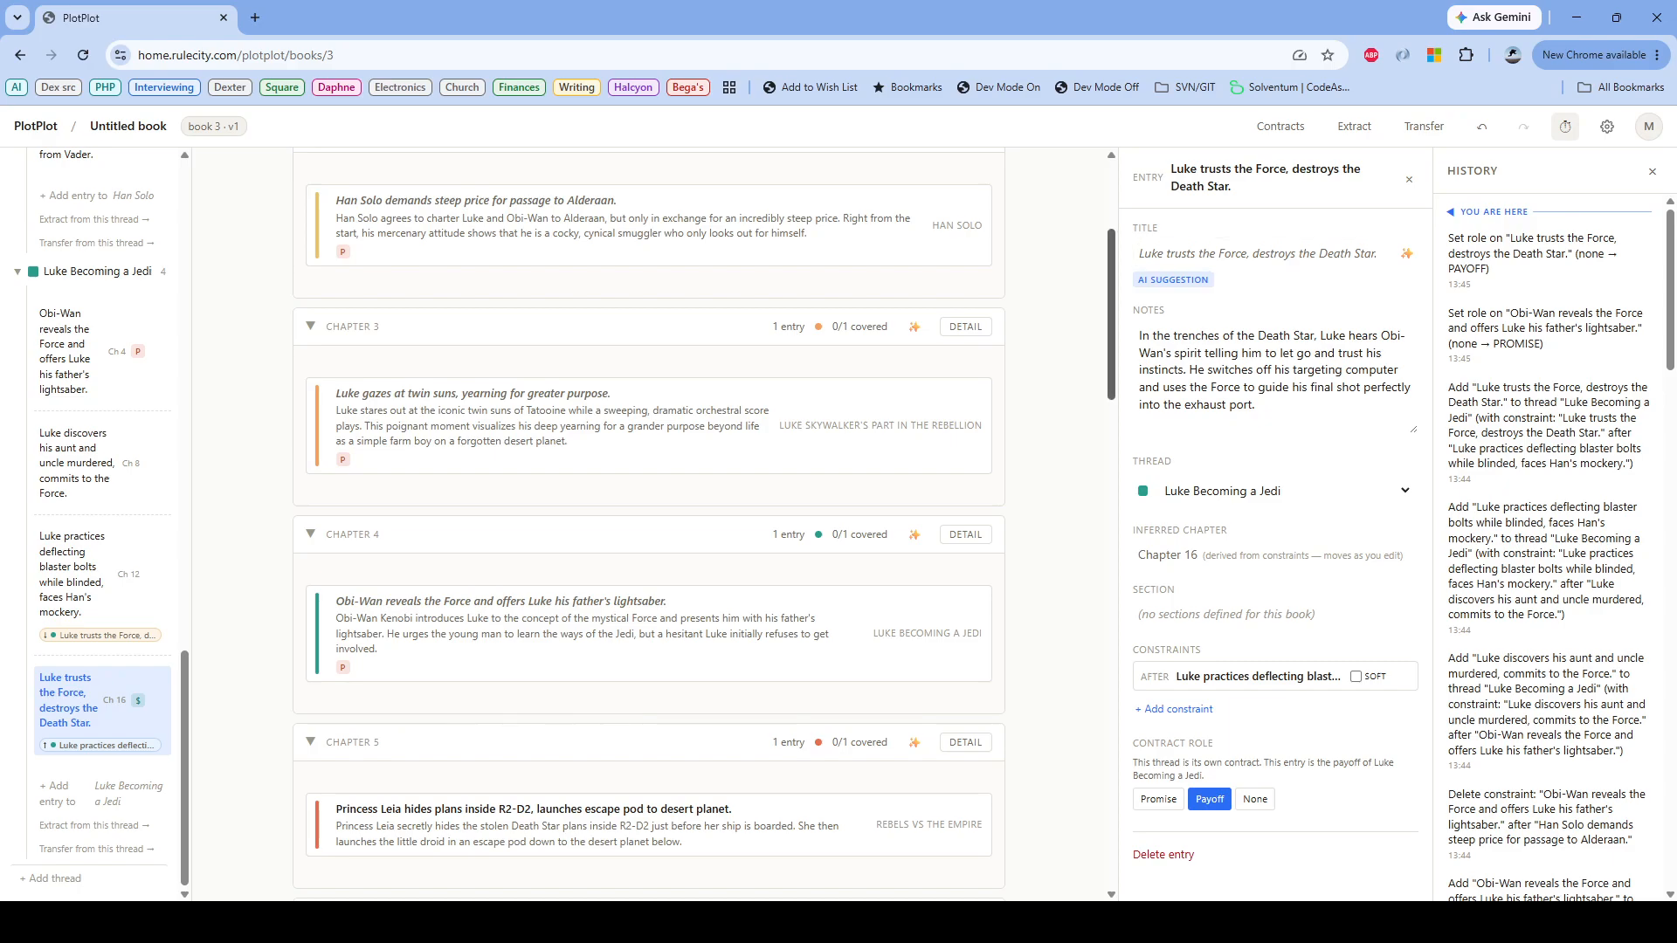
{"action": "scroll", "coordinate": [648, 524], "scroll_direction": "up", "scroll_amount": 3}
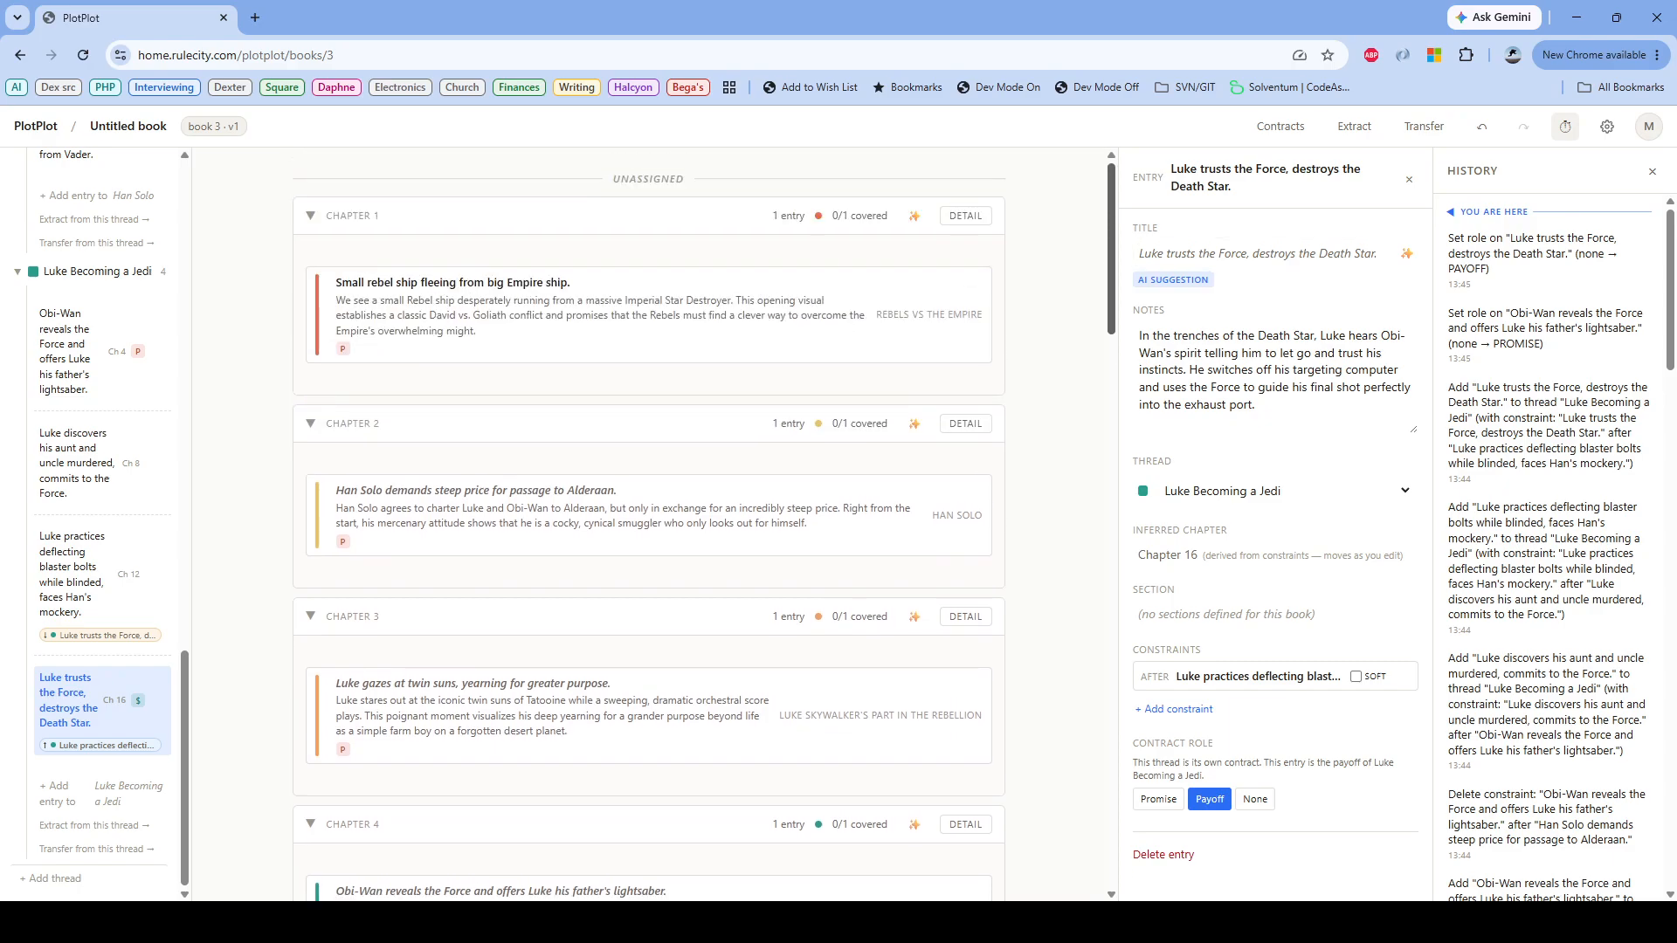
{"action": "scroll", "coordinate": [648, 524], "scroll_direction": "down", "scroll_amount": 12}
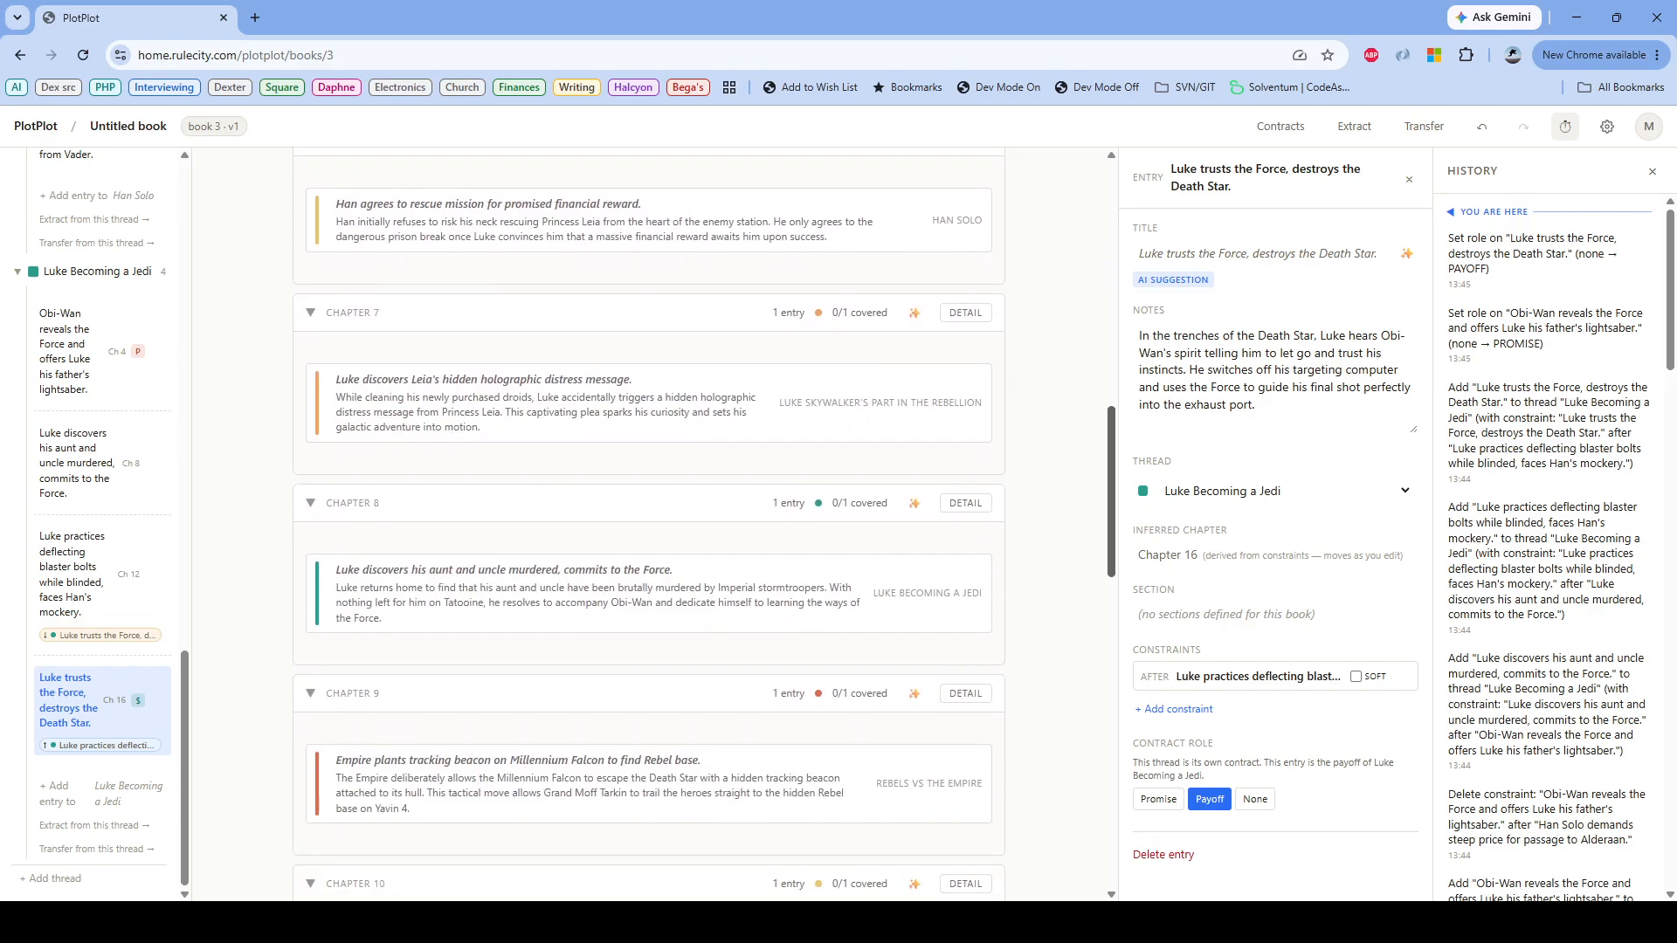
{"action": "scroll", "coordinate": [648, 524], "scroll_direction": "down", "scroll_amount": 10}
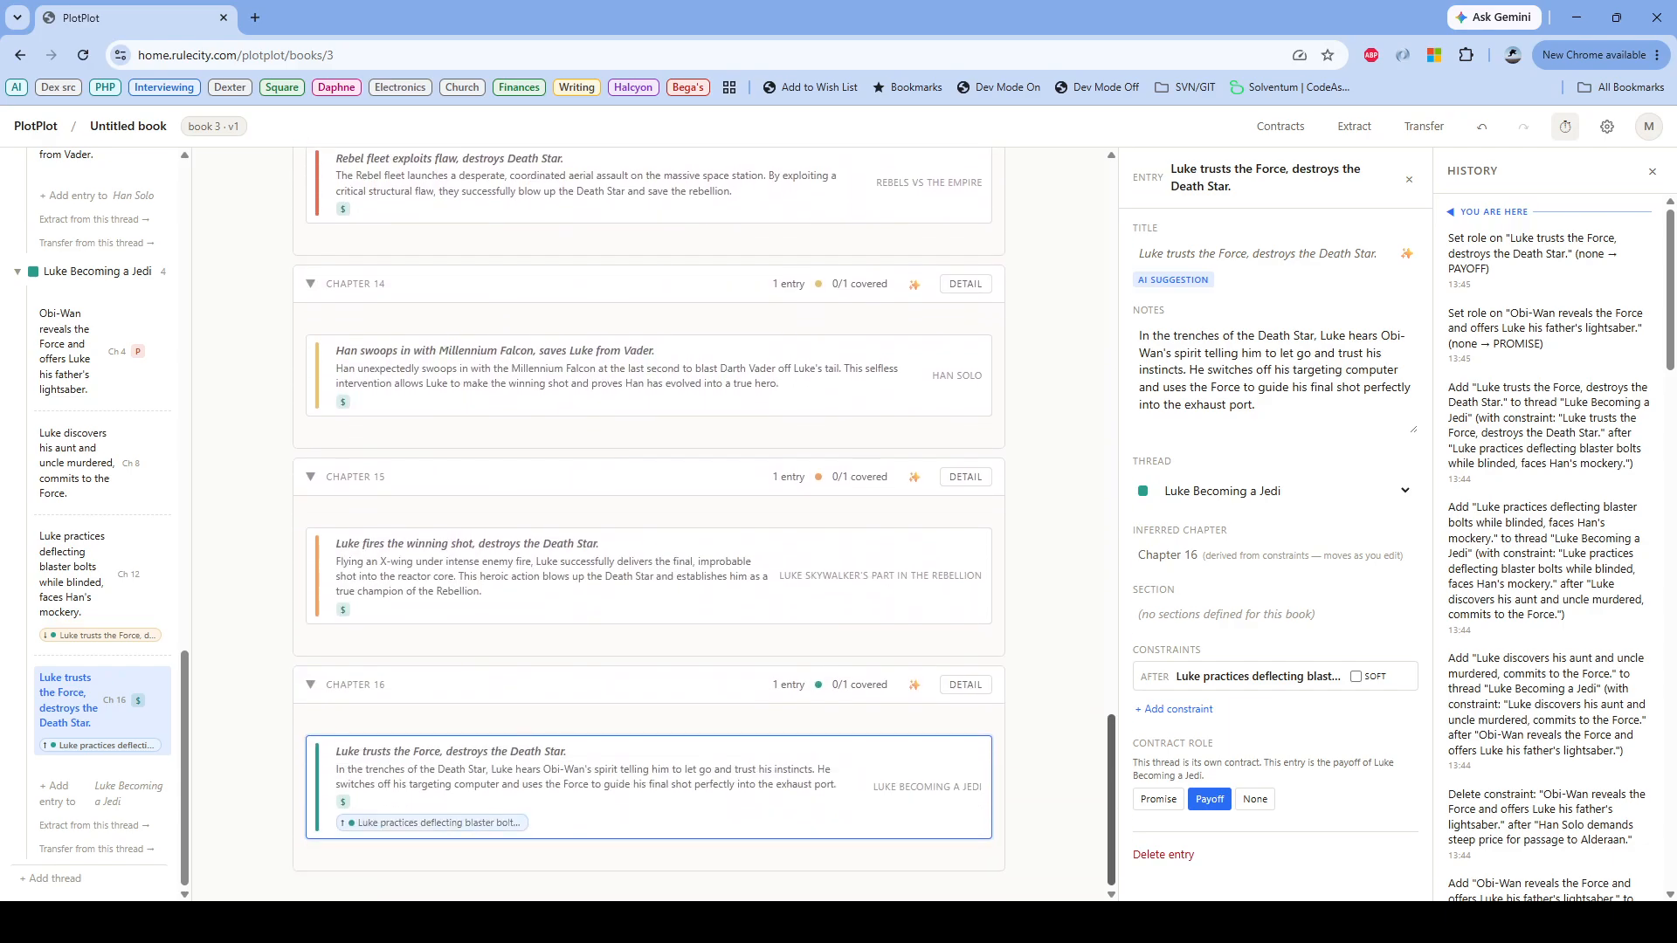
Step: Try putting the Rebel fleet payoff in the same chapter as "Luke trusts the Force" and as "Han swoops in", undoing each constraint
{"action": "scroll", "coordinate": [648, 524], "scroll_direction": "up", "scroll_amount": 1}
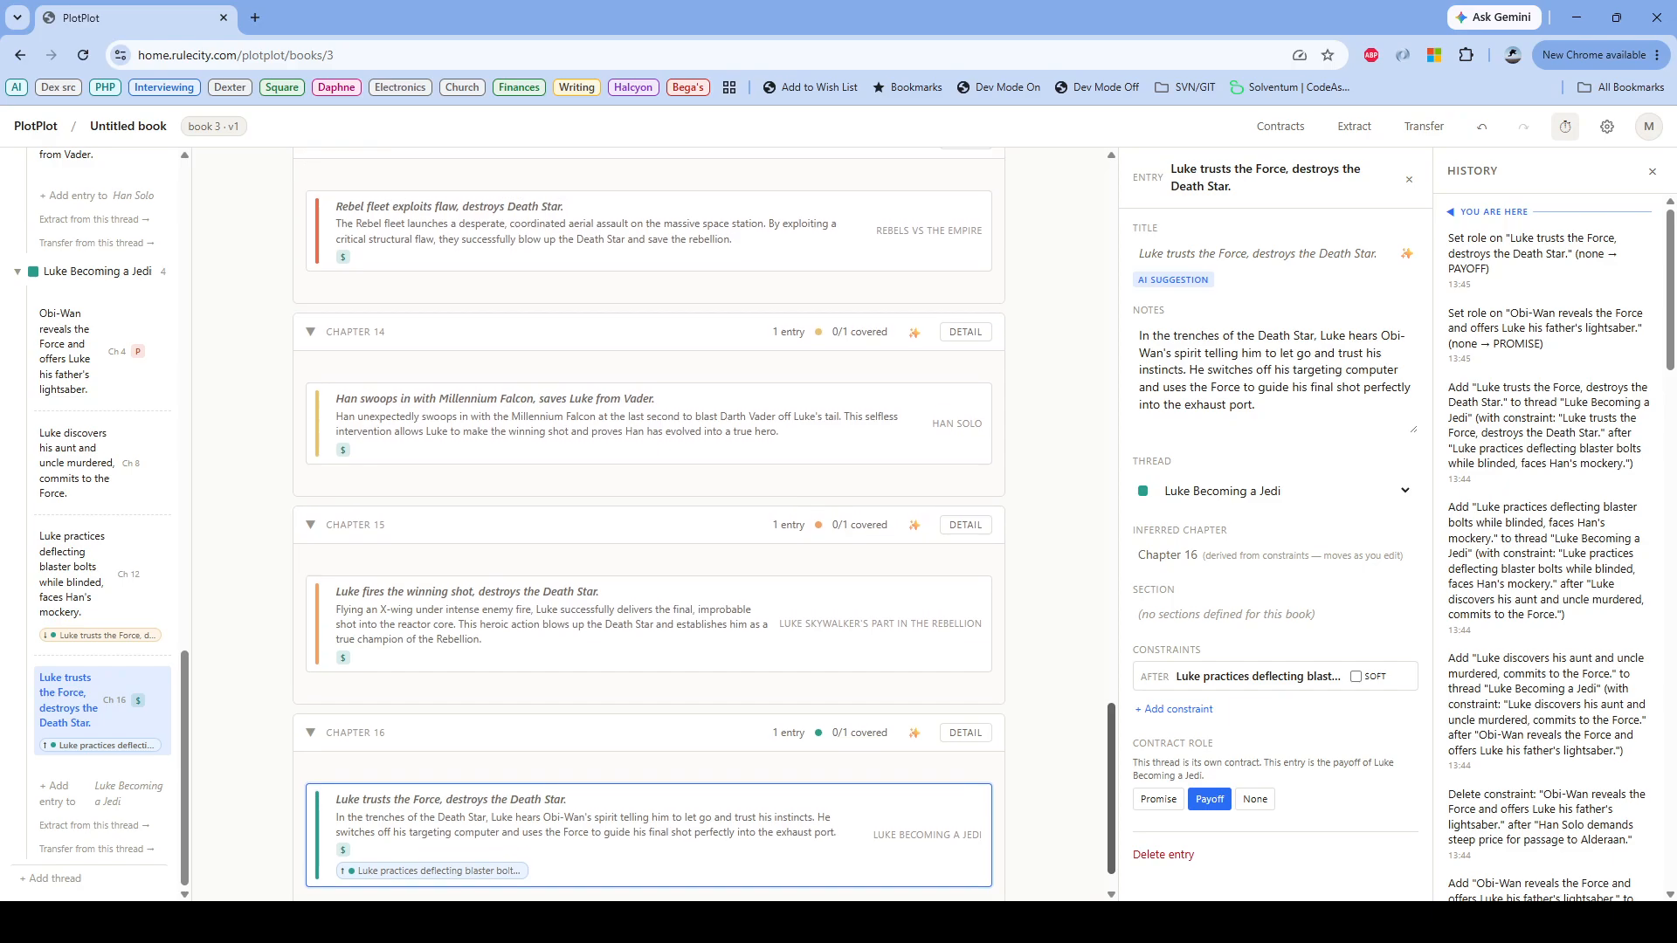
{"action": "mouse_move", "coordinate": [1111, 788]}
{"action": "left_mouse_down"}
{"action": "mouse_move", "coordinate": [1111, 249]}
{"action": "mouse_move", "coordinate": [1111, 802]}
{"action": "left_mouse_up"}
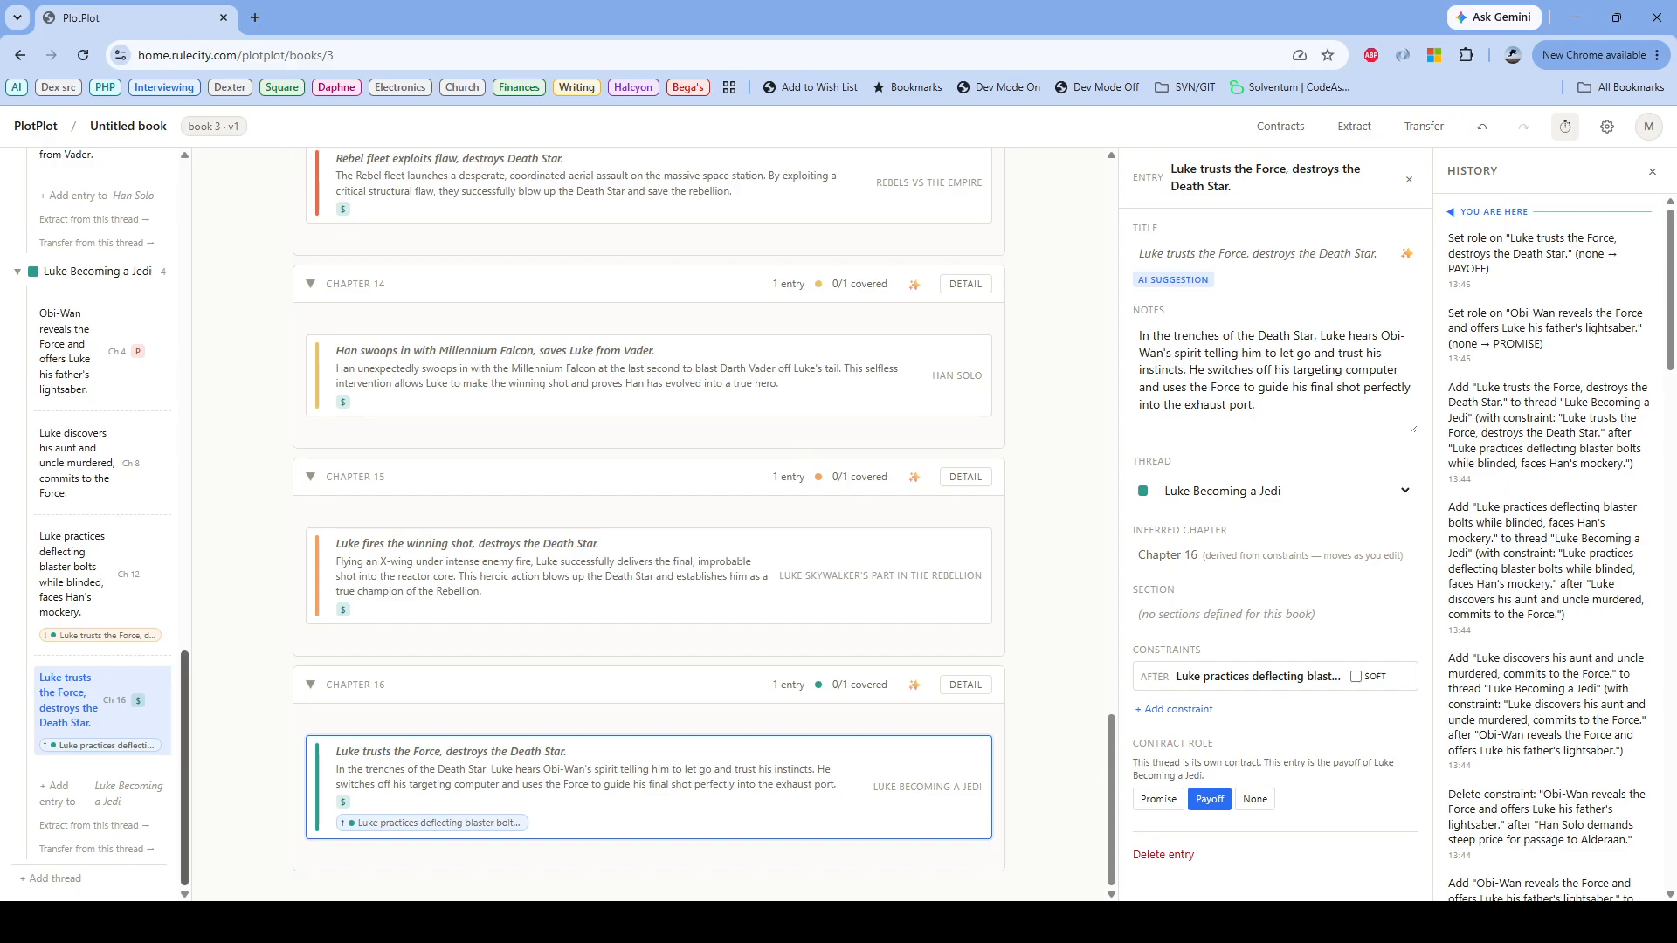
{"action": "left_click_drag", "start_coordinate": [185, 694], "coordinate": [184, 205]}
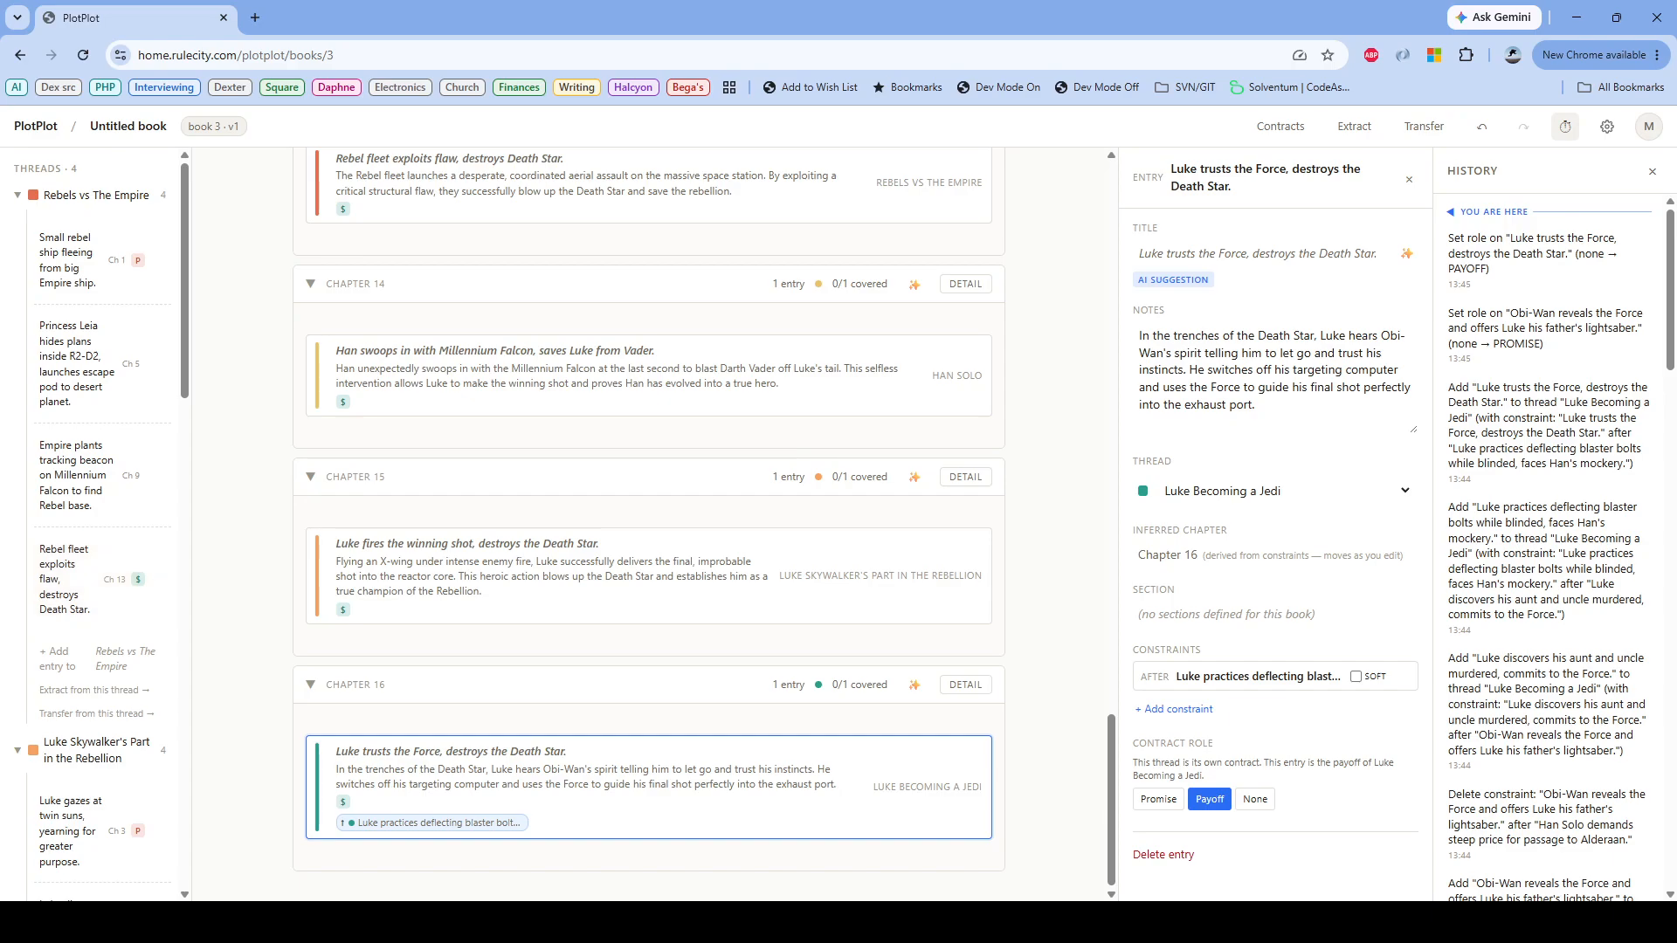
{"action": "left_click_drag", "start_coordinate": [319, 750], "coordinate": [4, 563]}
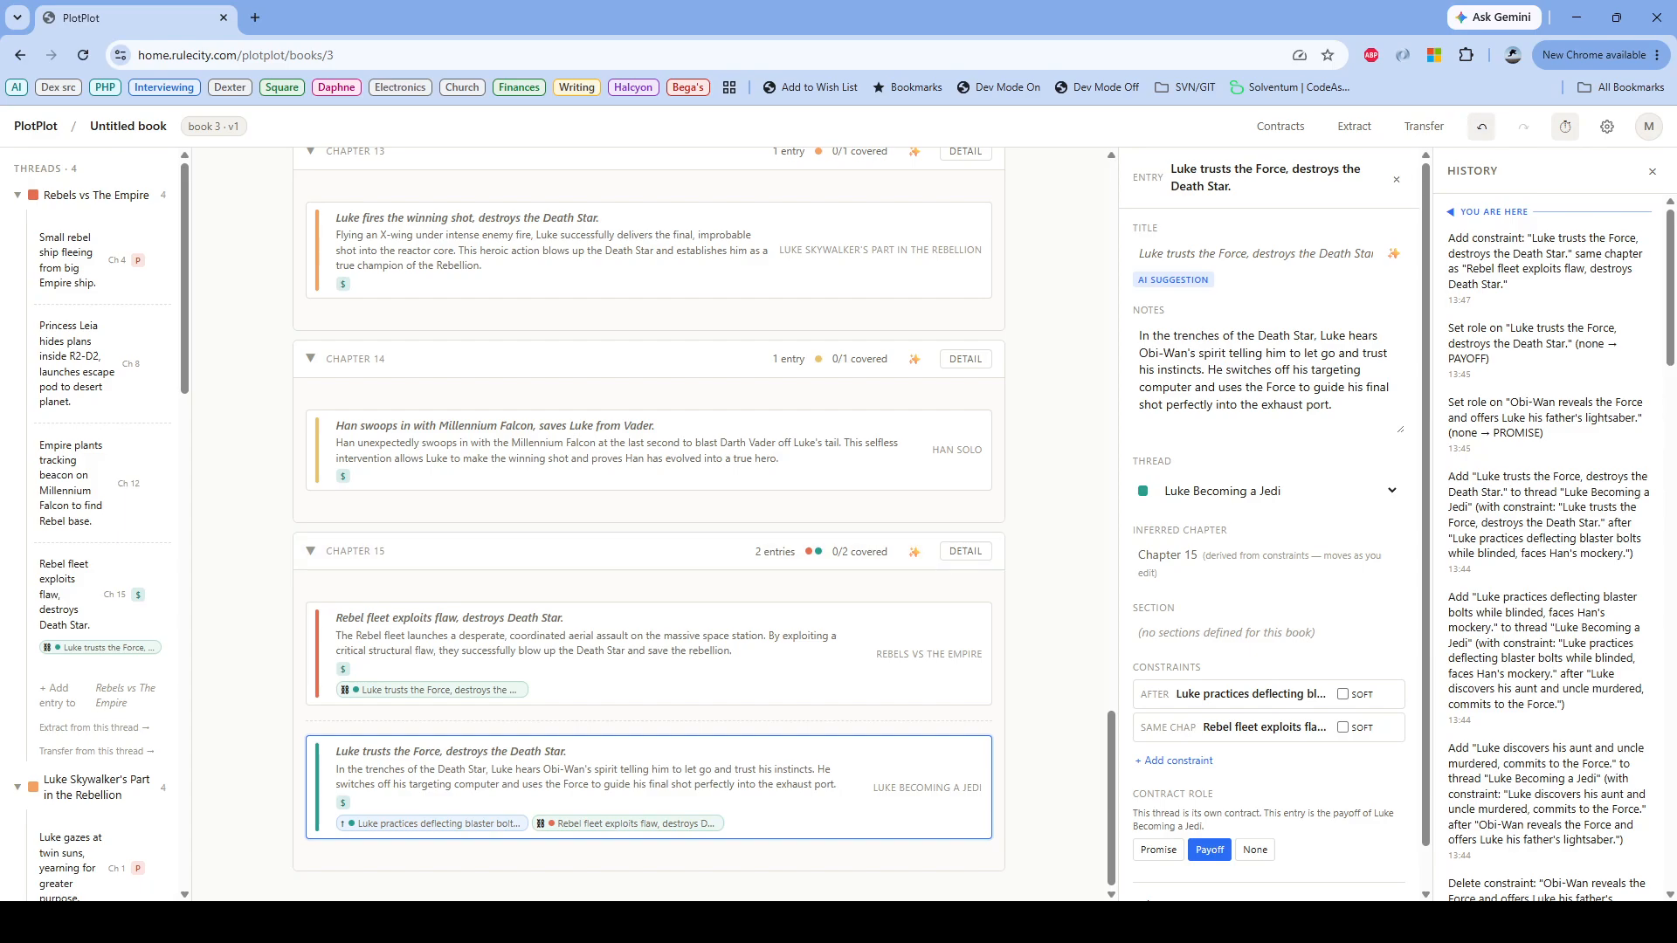
{"action": "left_click", "coordinate": [1481, 126]}
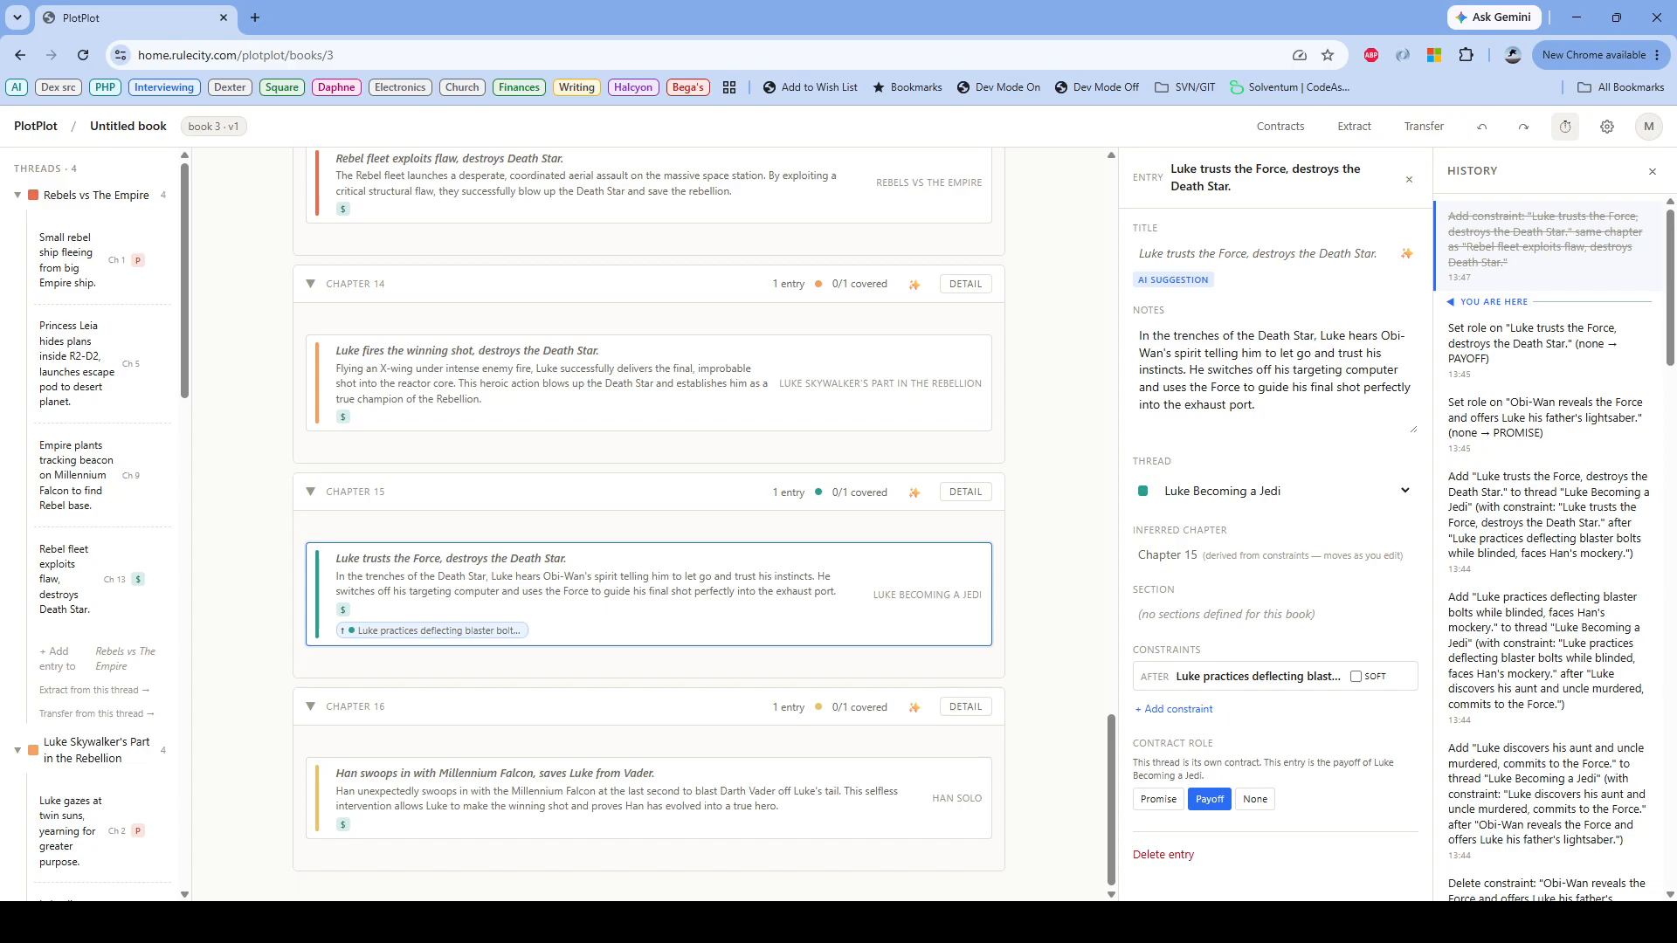
{"action": "left_click_drag", "start_coordinate": [87, 577], "coordinate": [595, 791]}
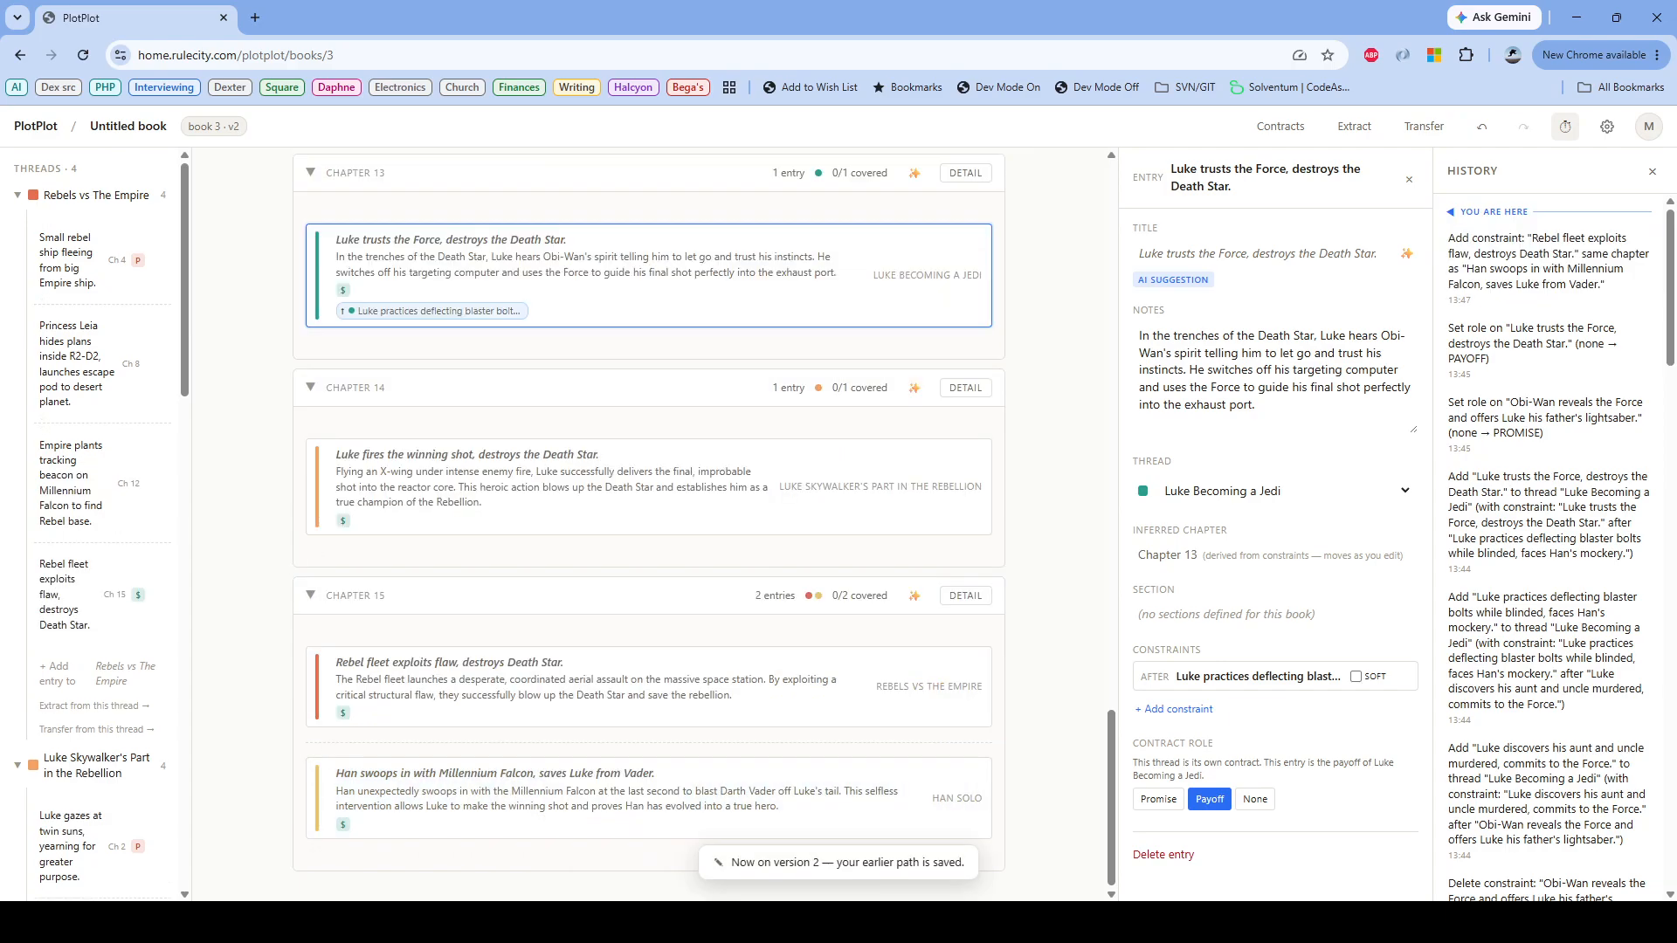
{"action": "key", "text": "ctrl+z"}
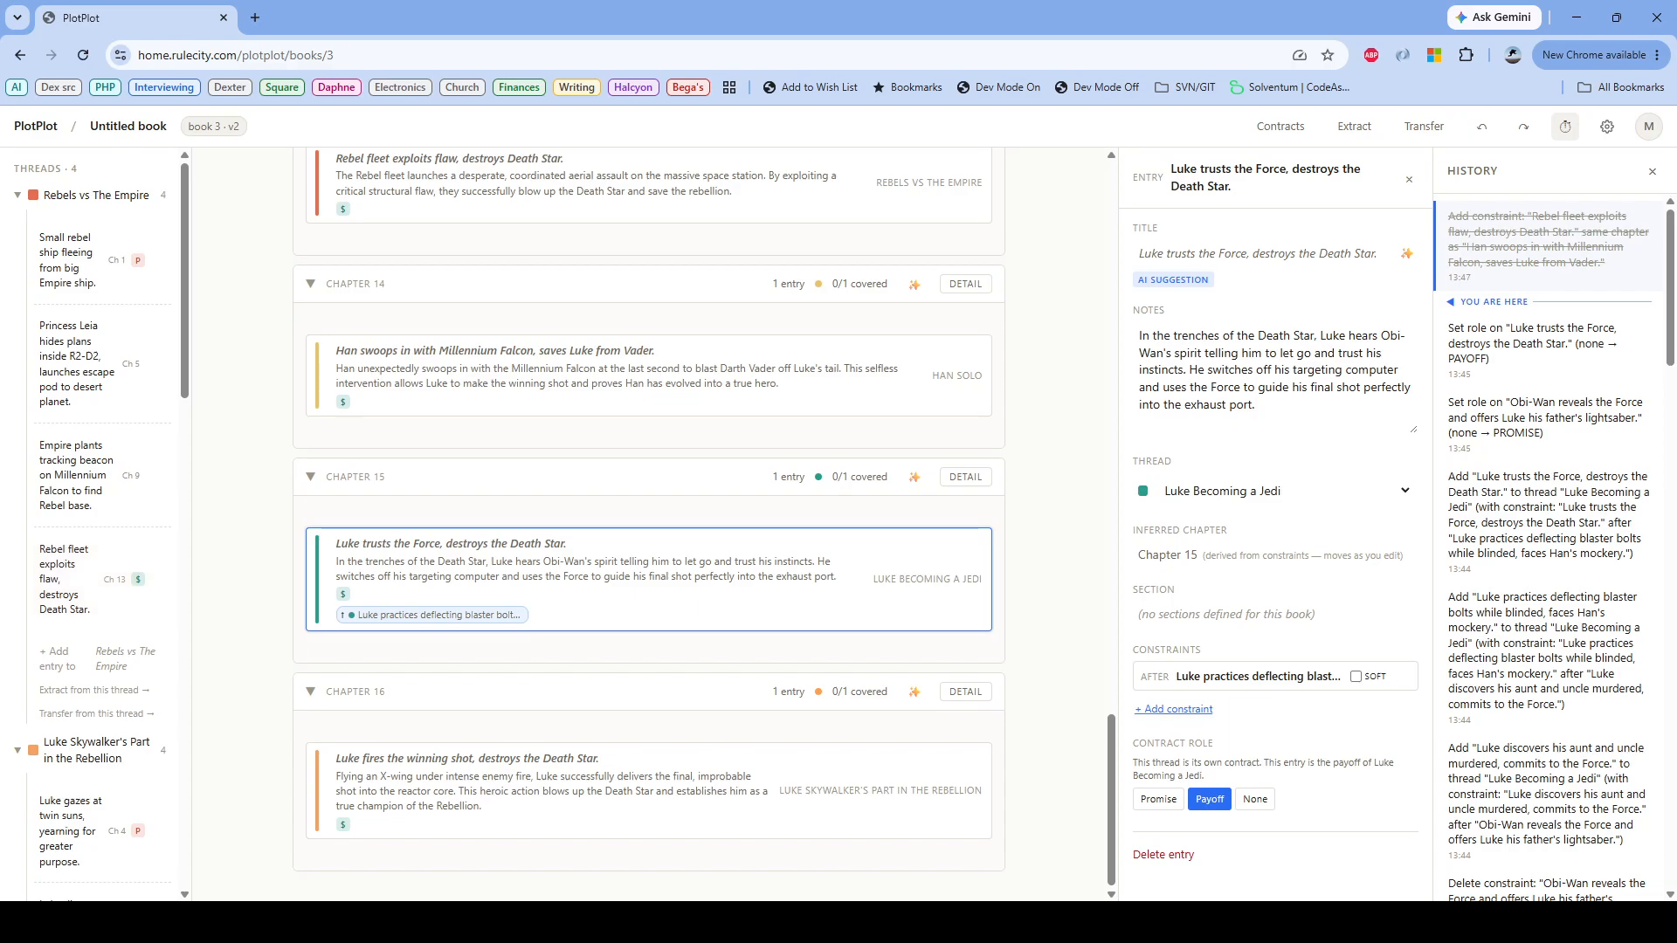
Step: Try constraining "Luke trusts the Force, destroys the Death Star" to come before "Rebel fleet exploits flaw, destroys Death Star", and undo it
{"action": "left_click", "coordinate": [1173, 708]}
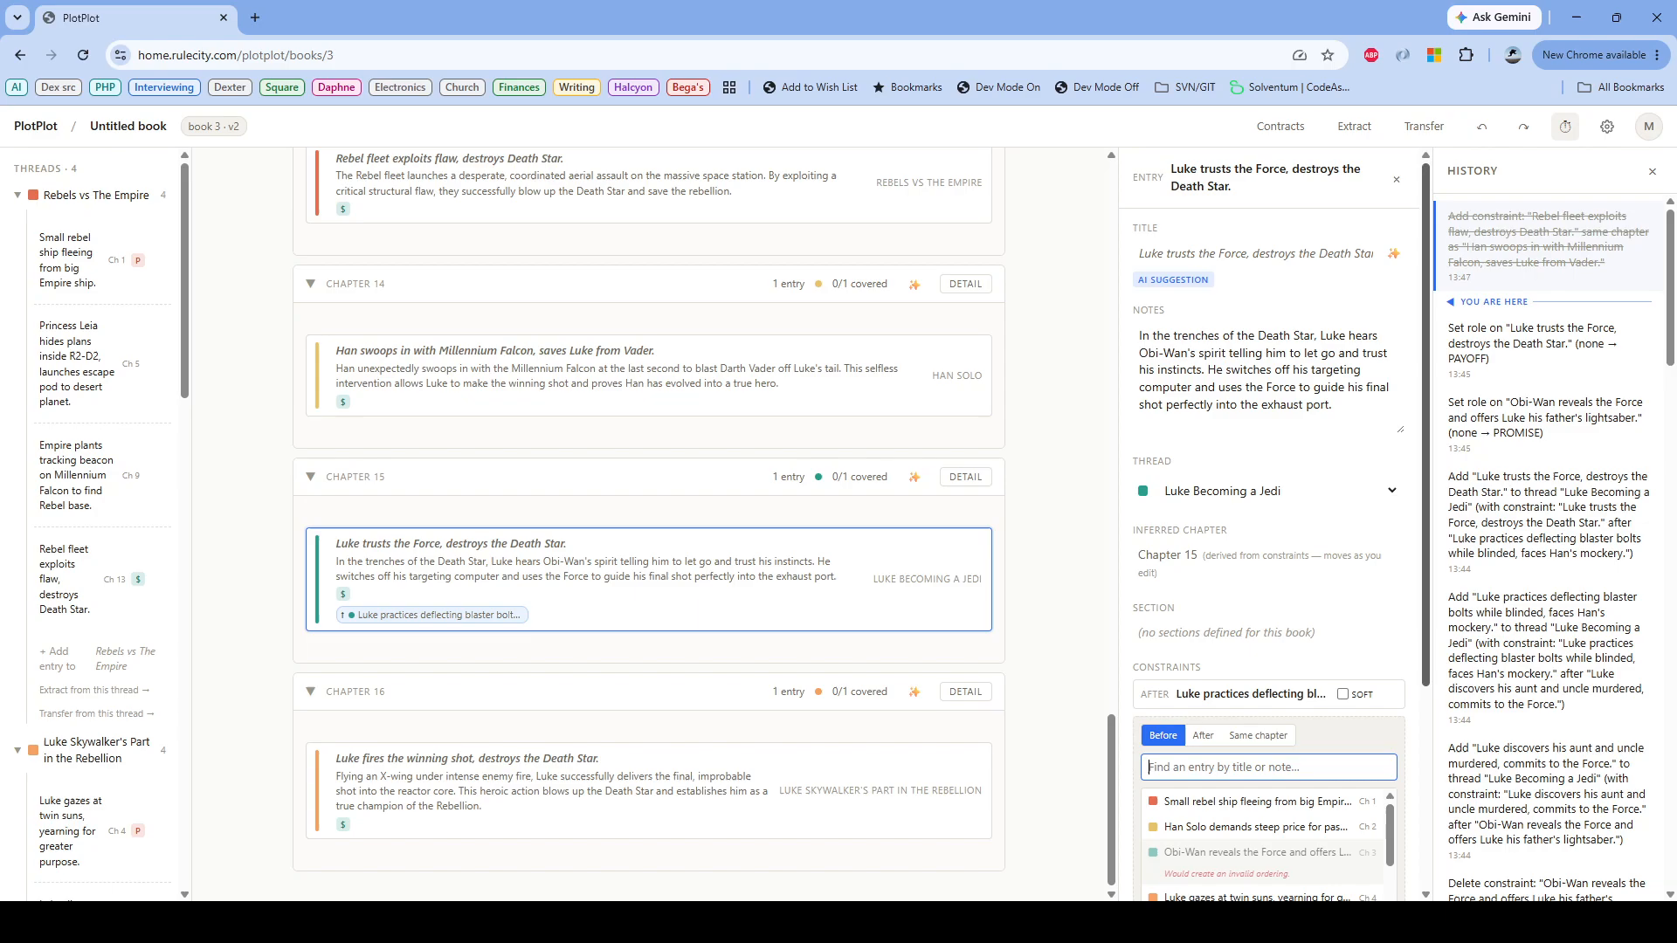
{"action": "left_click_drag", "start_coordinate": [1425, 541], "coordinate": [1425, 694]}
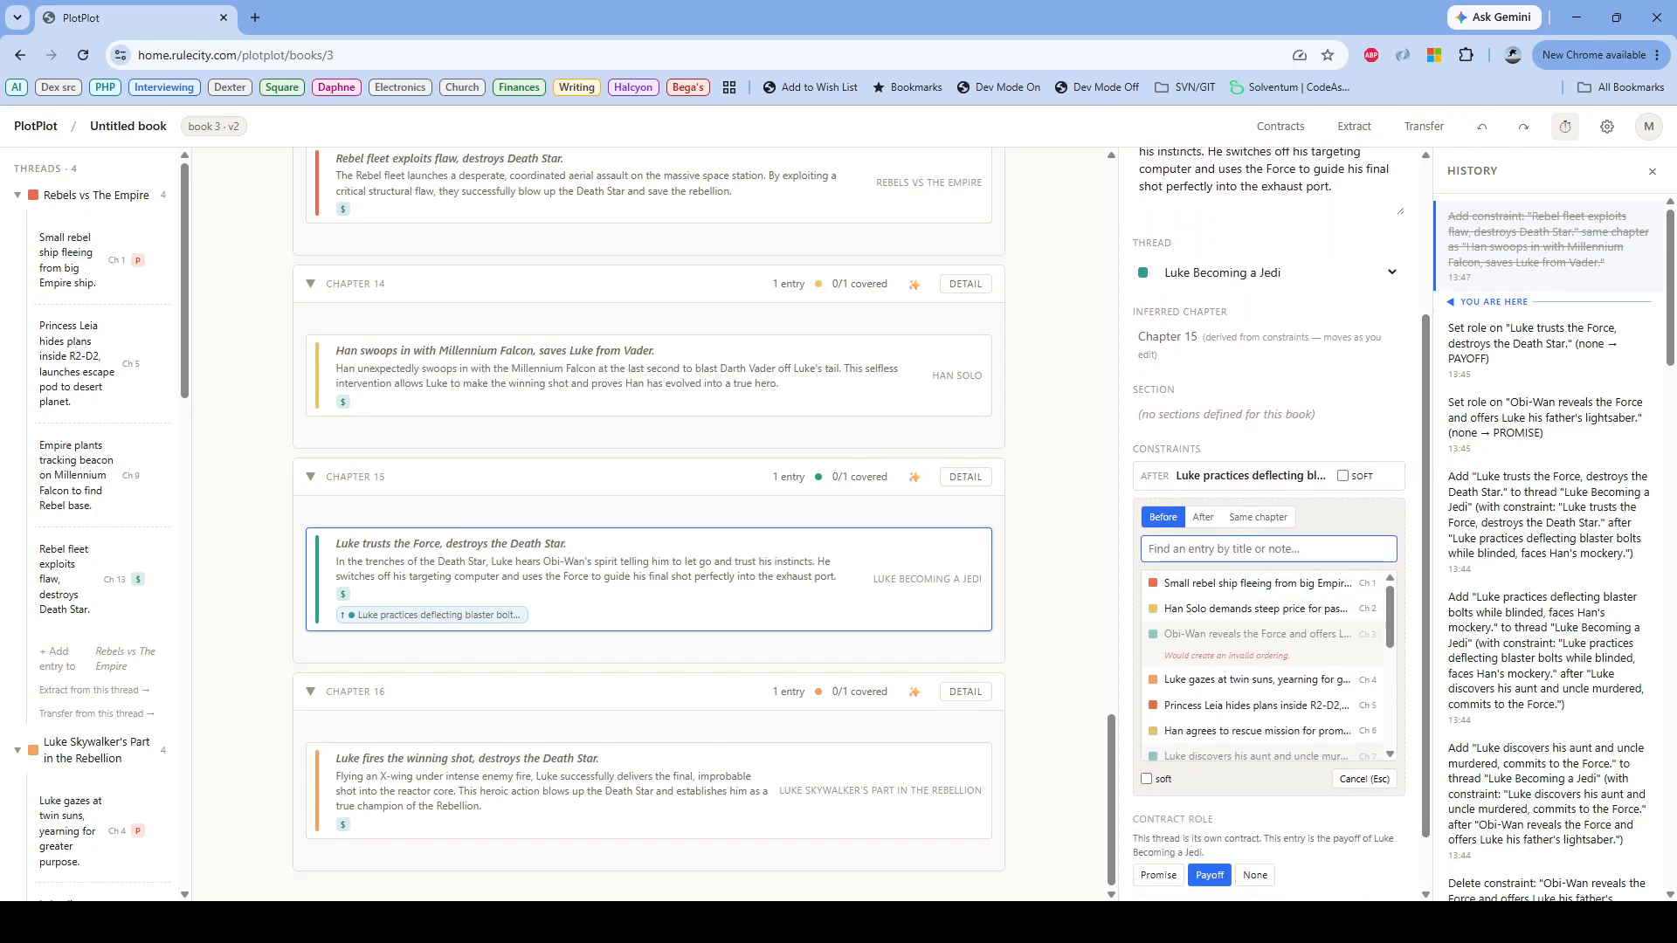
{"action": "type", "text": "death star"}
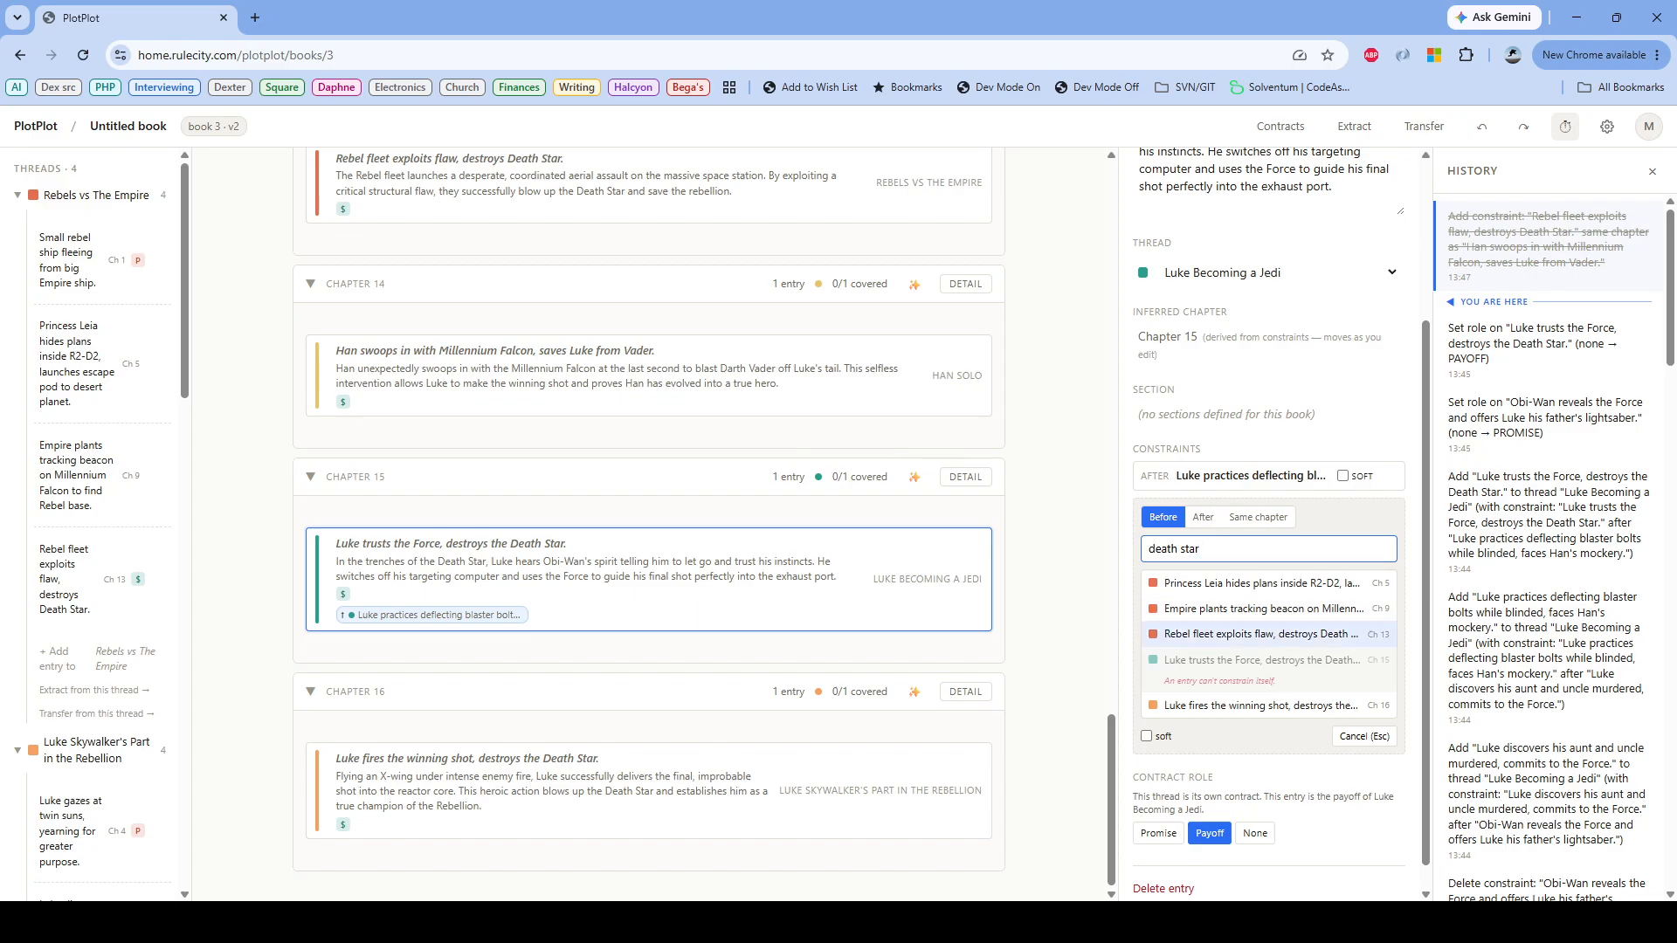
{"action": "left_click", "coordinate": [1261, 634]}
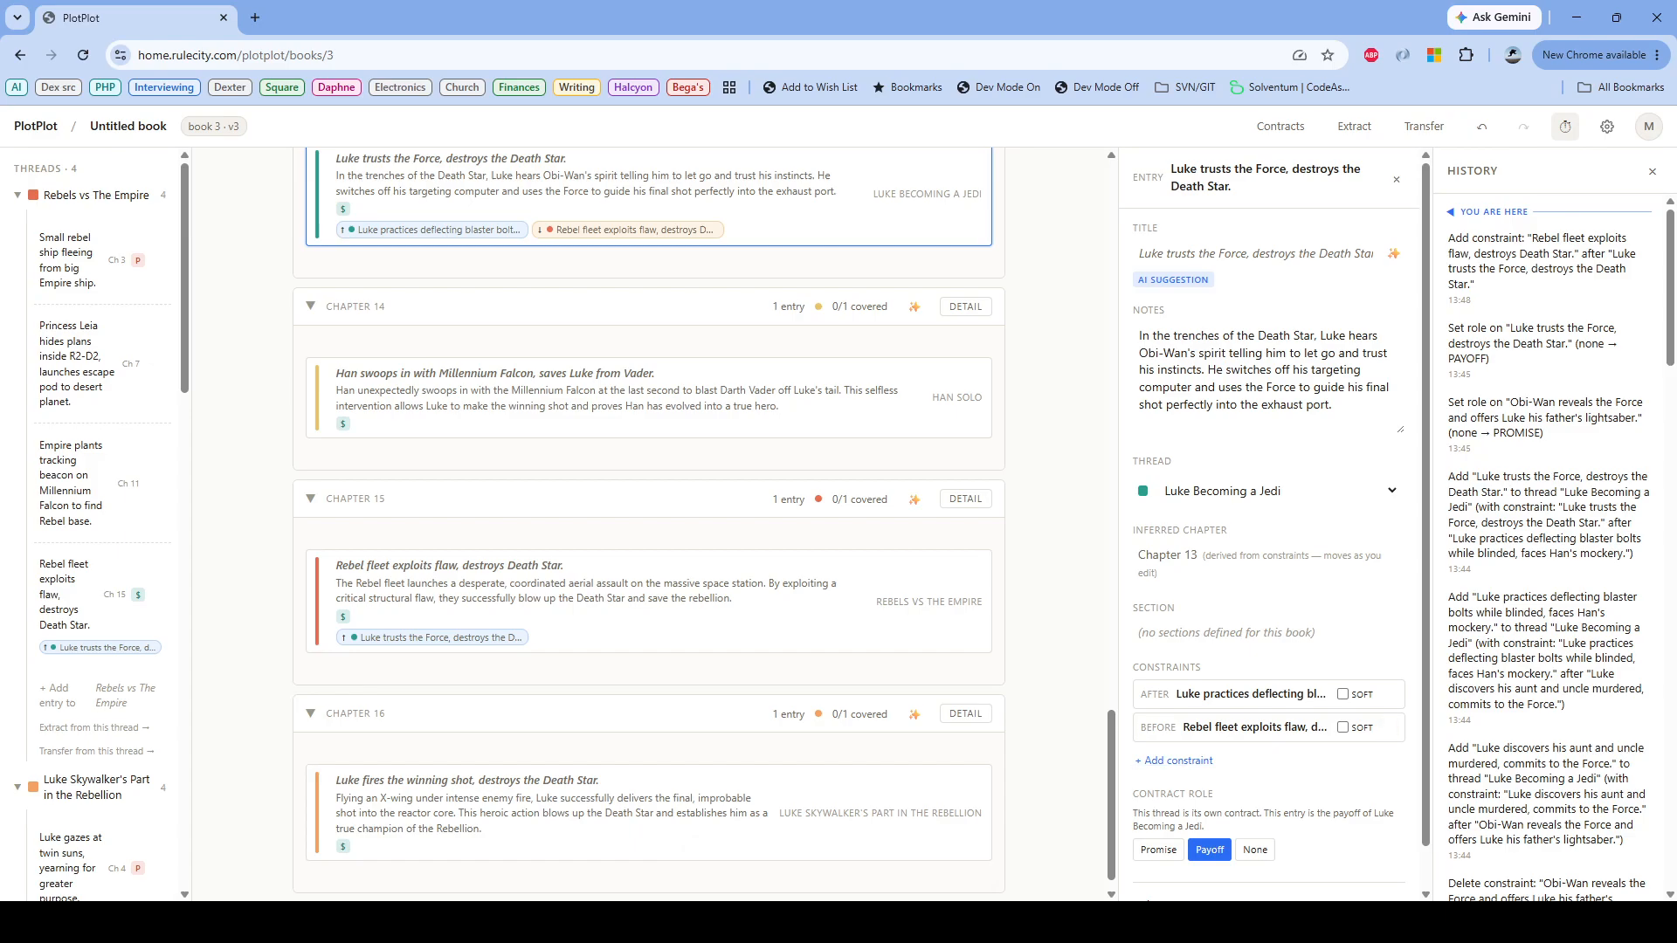
{"action": "left_click", "coordinate": [1482, 125]}
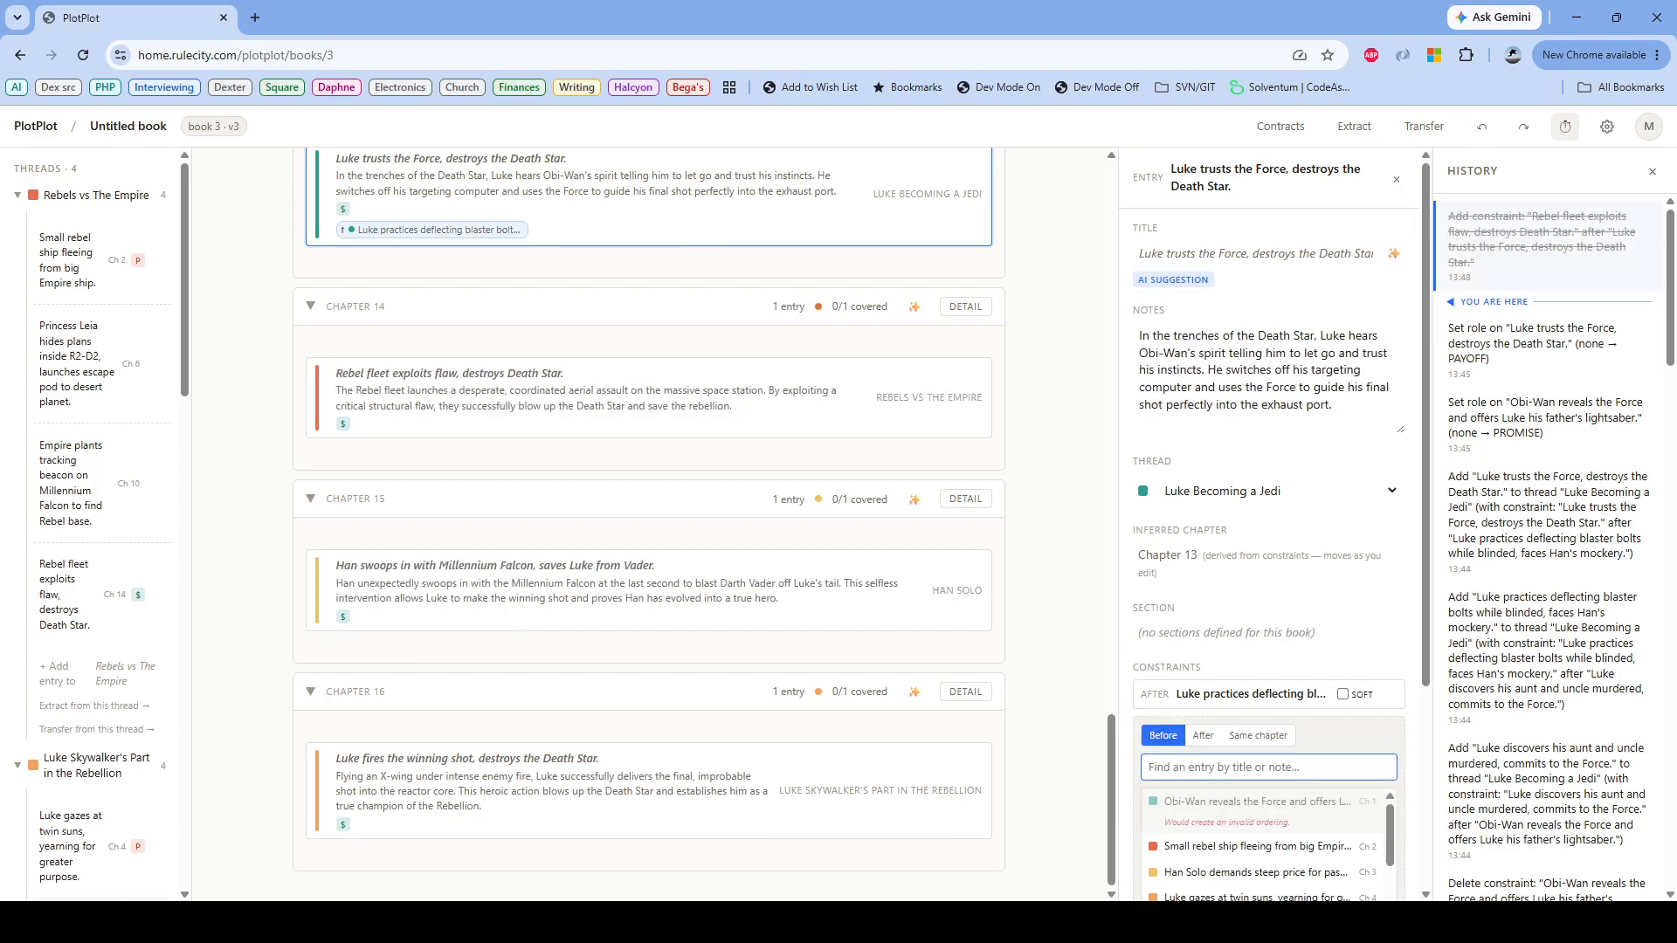
Step: Add a Same chapter constraint from "Luke trusts the Force, destroys the Death Star" to "Rebel fleet exploits flaw, destroys Death Star"
{"action": "type", "text": "death star"}
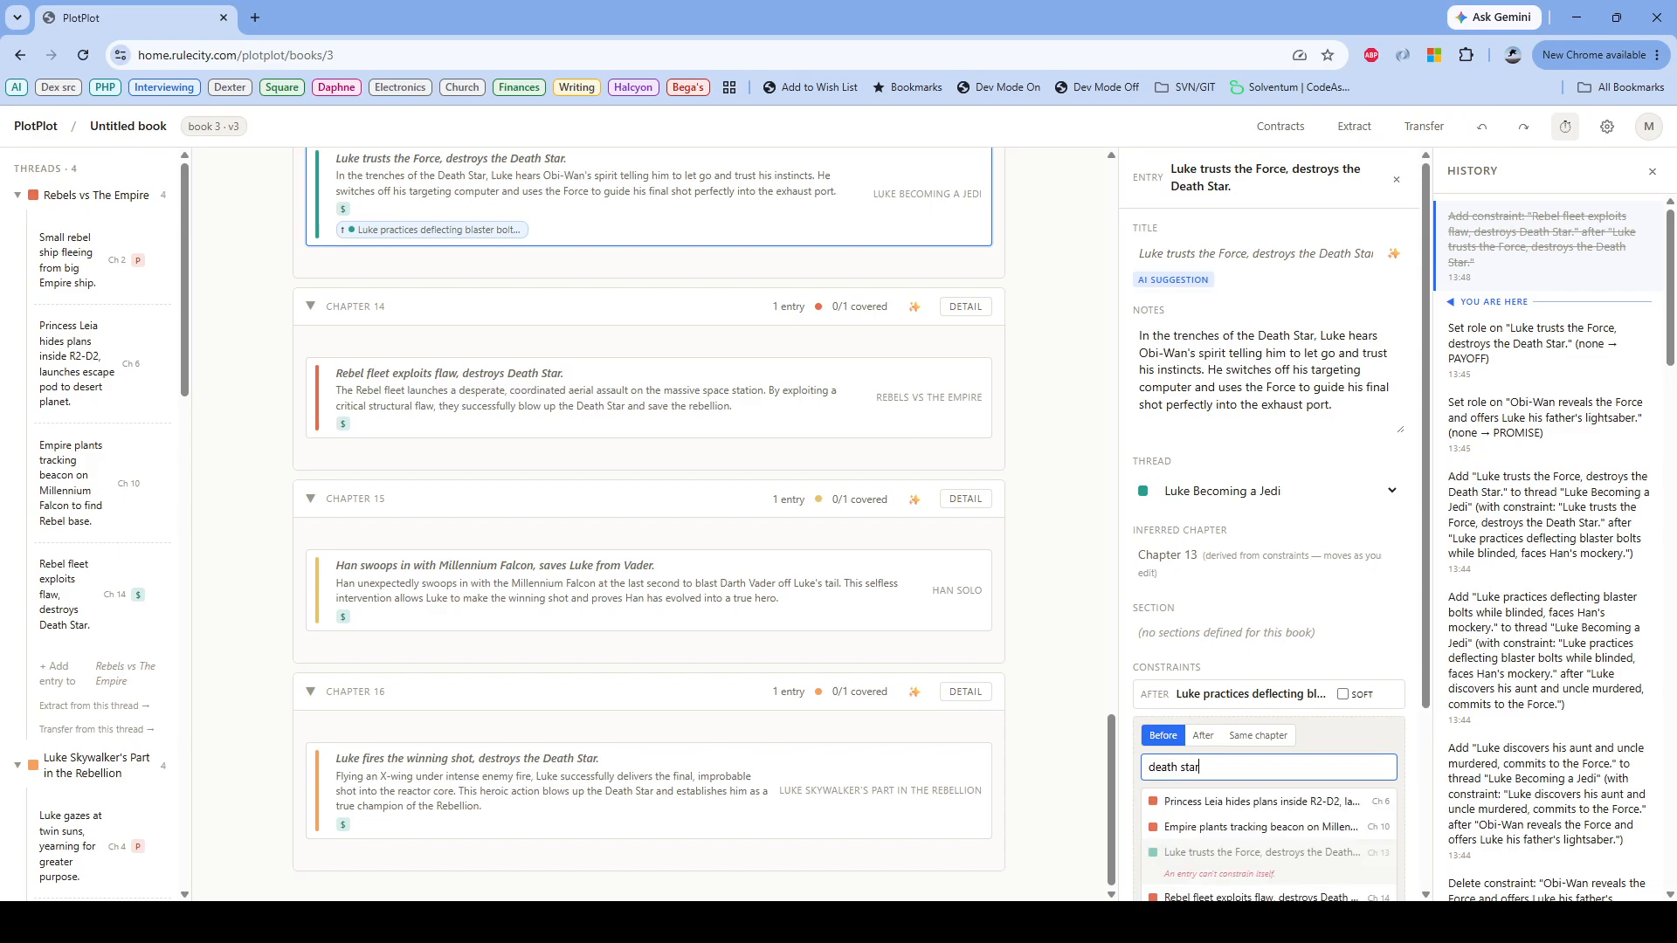
{"action": "left_click_drag", "start_coordinate": [1426, 489], "coordinate": [1425, 622]}
{"action": "left_click", "coordinate": [1258, 552]}
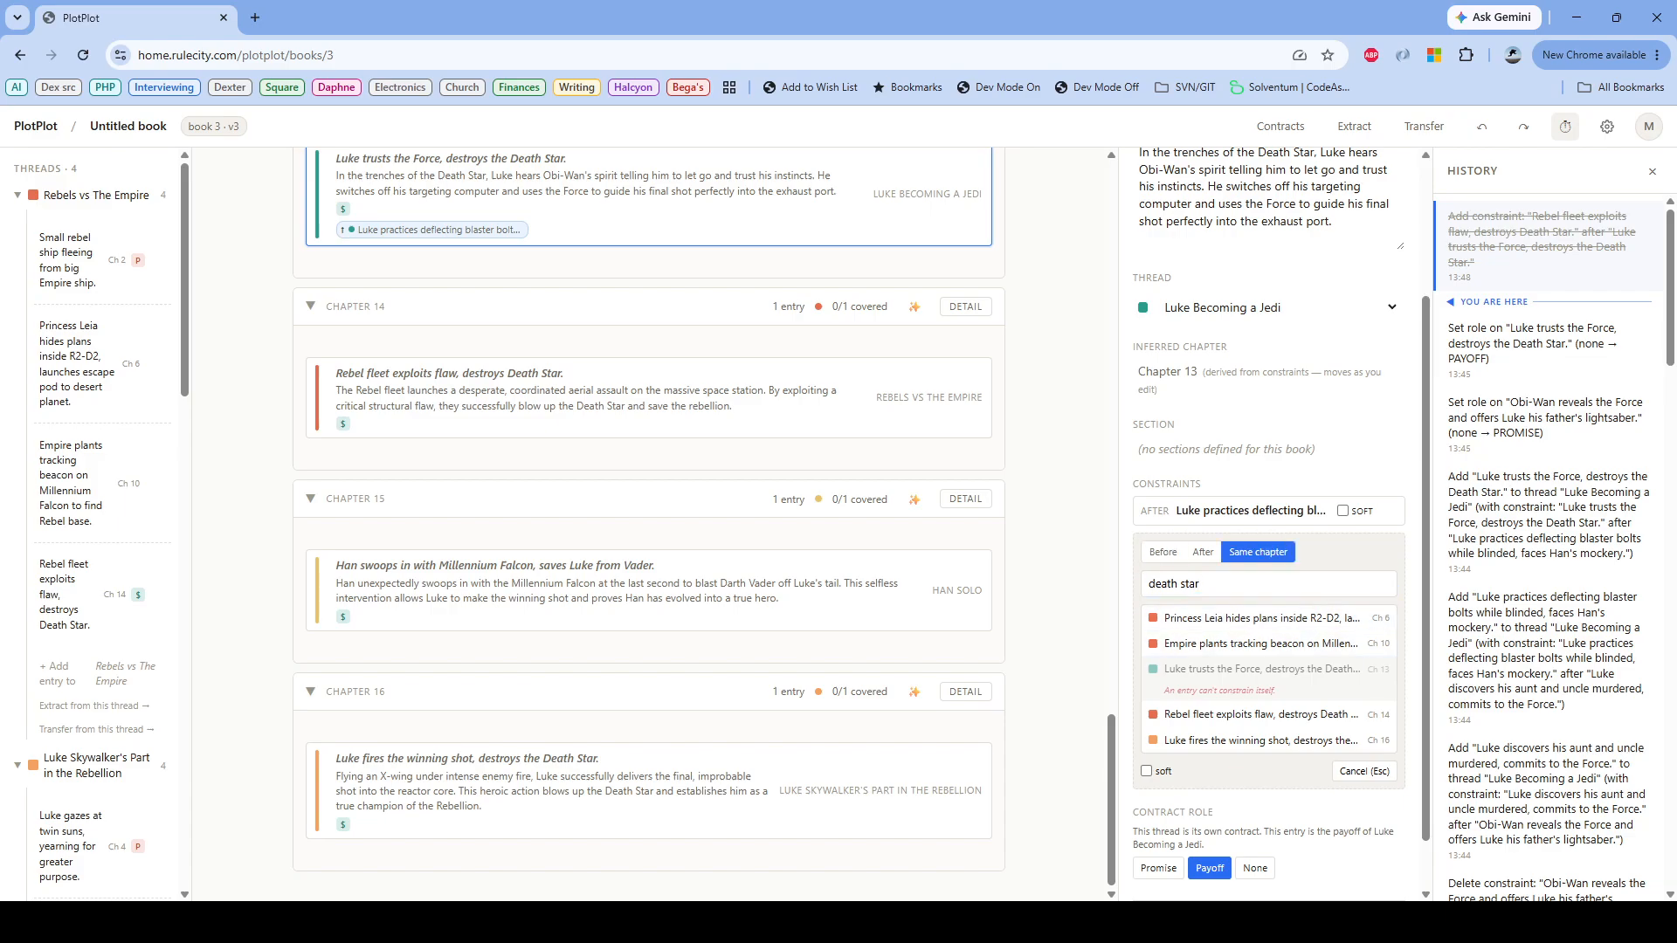
{"action": "left_click", "coordinate": [1257, 715]}
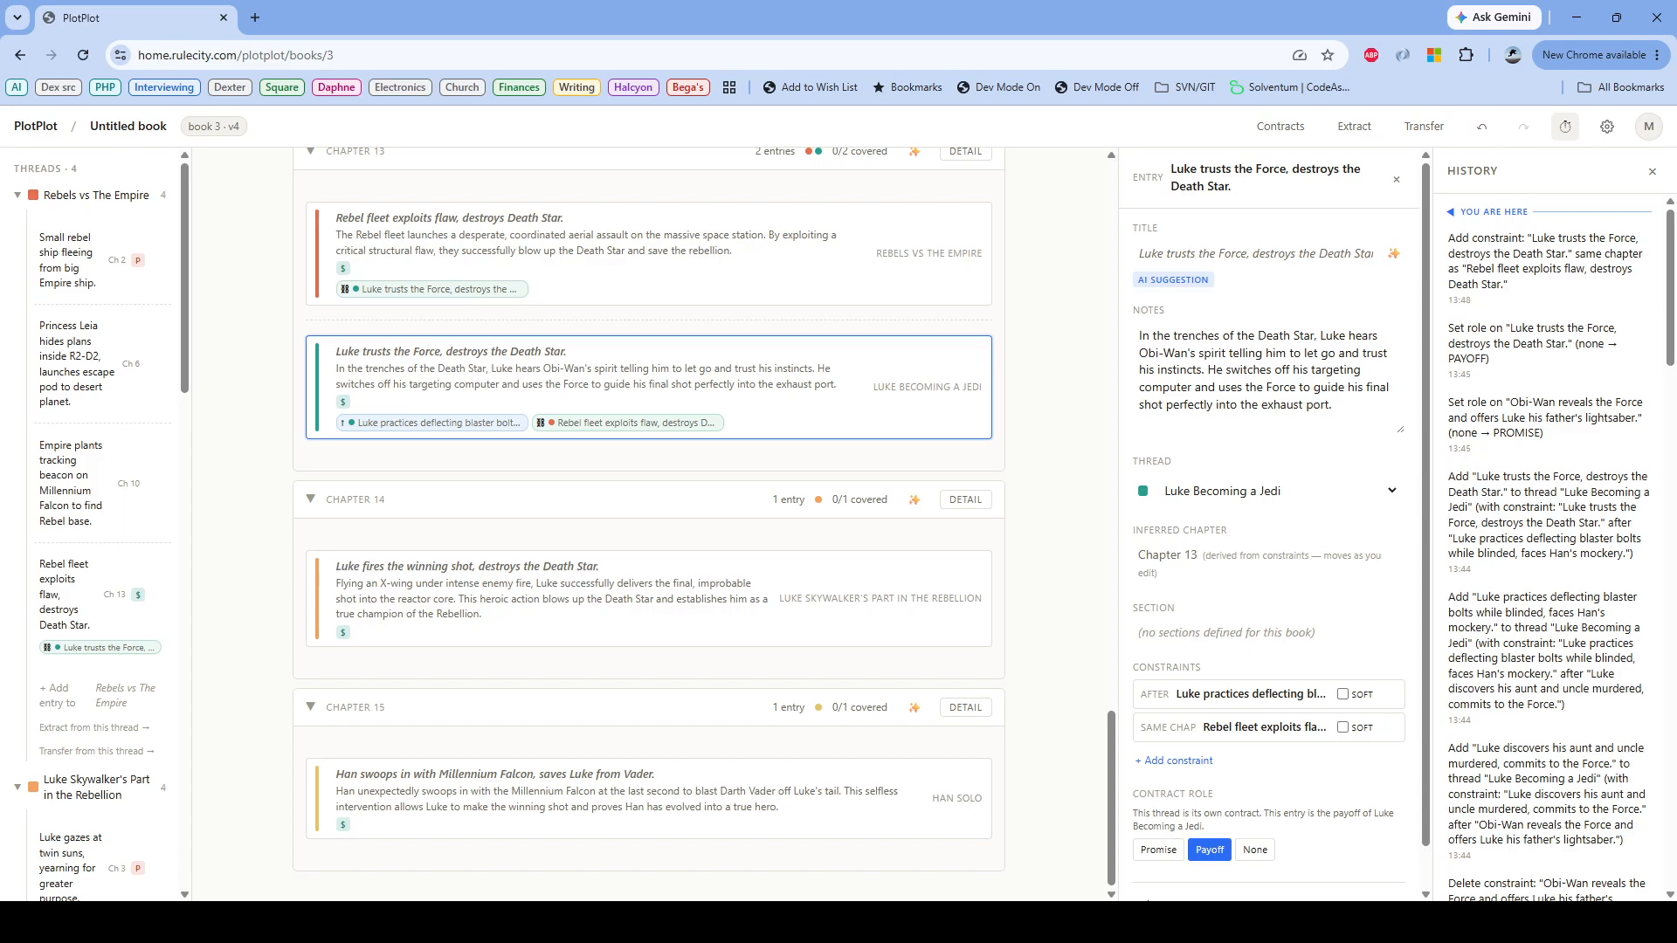
Step: Place "Luke fires the winning shot" and "Han swoops in with Millennium Falcon" in the same chapter as "Luke trusts the Force"
{"action": "scroll", "coordinate": [648, 517], "scroll_direction": "up", "scroll_amount": 2}
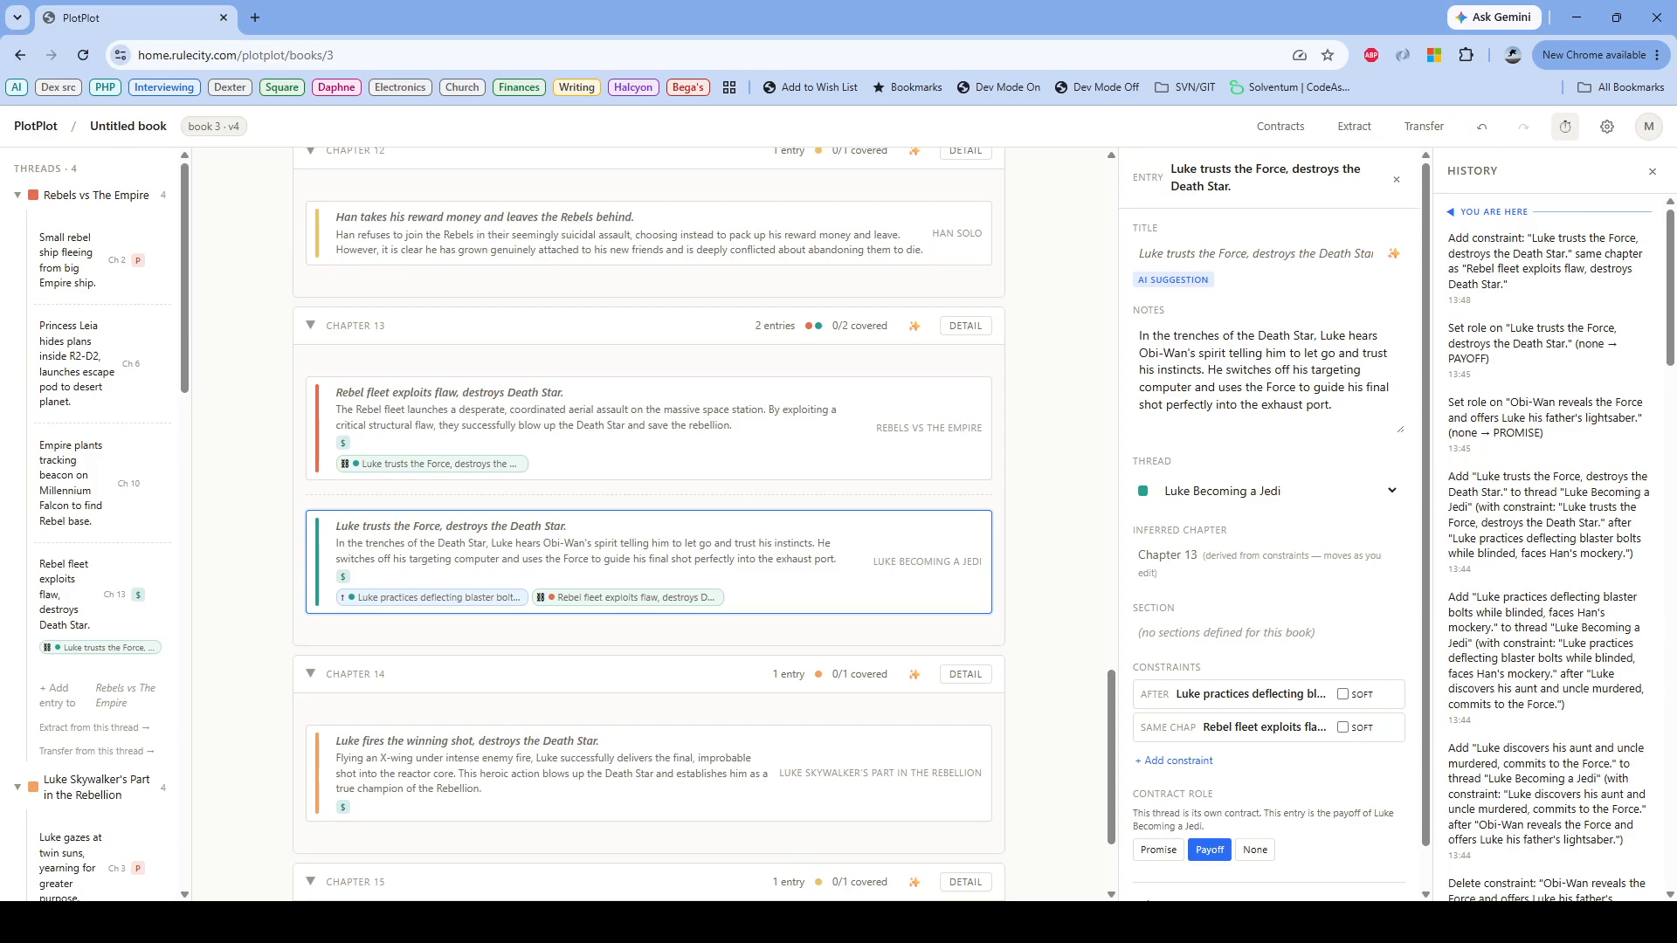
{"action": "scroll", "coordinate": [648, 520], "scroll_direction": "down", "scroll_amount": 2}
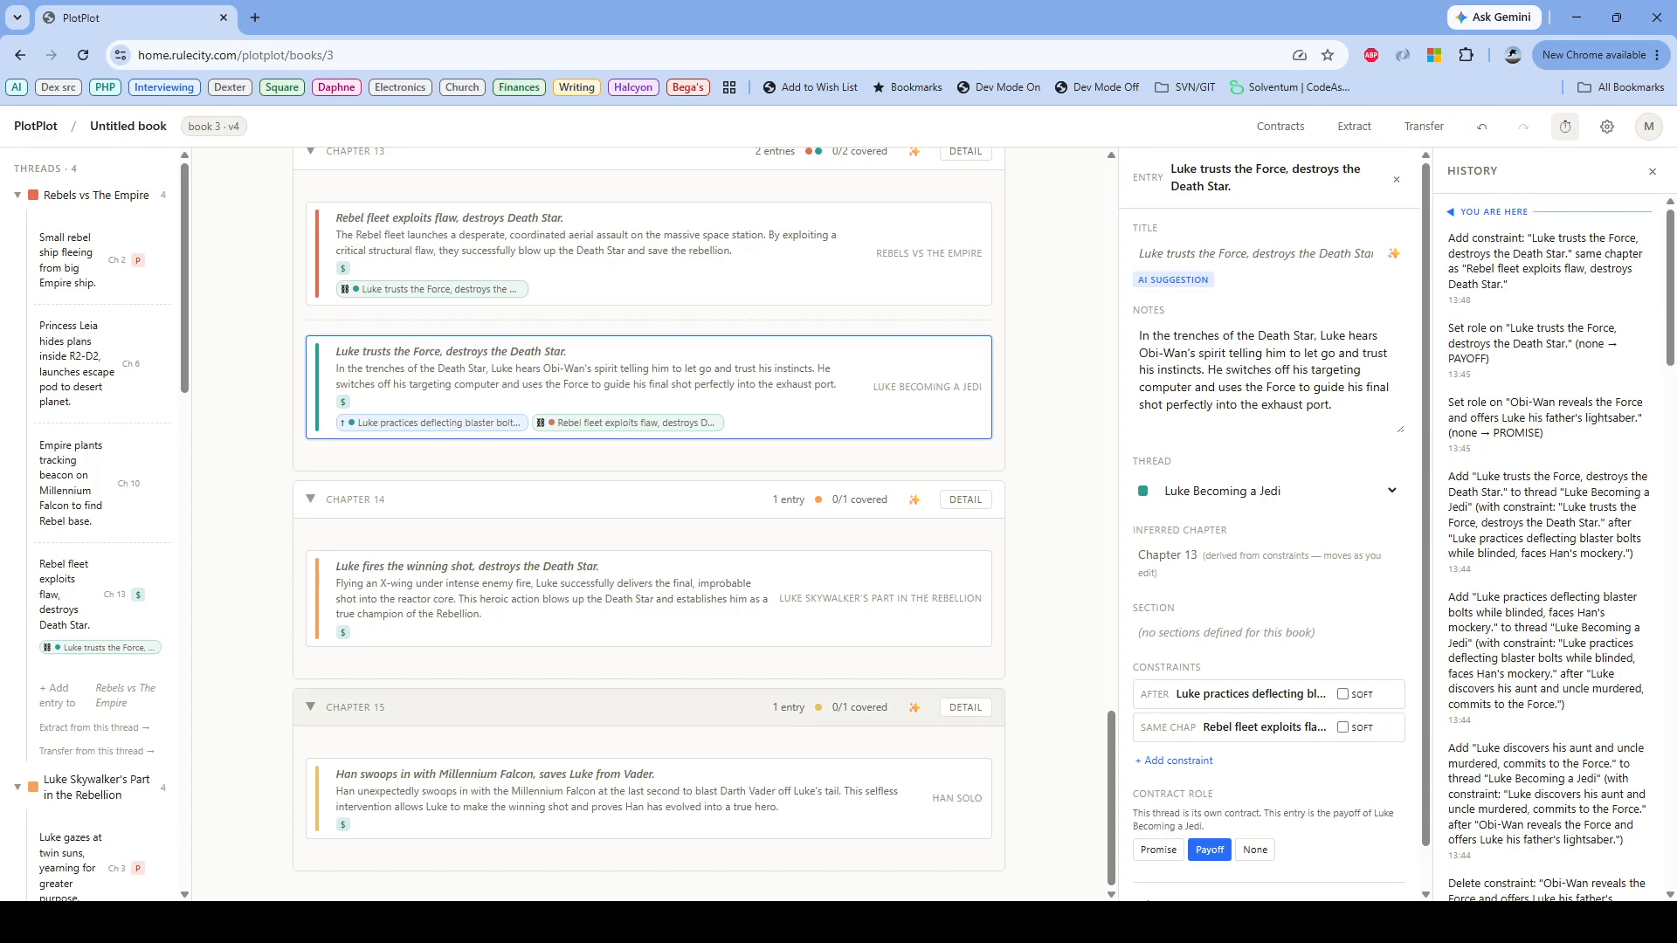
{"action": "scroll", "coordinate": [648, 706], "scroll_direction": "up", "scroll_amount": 3}
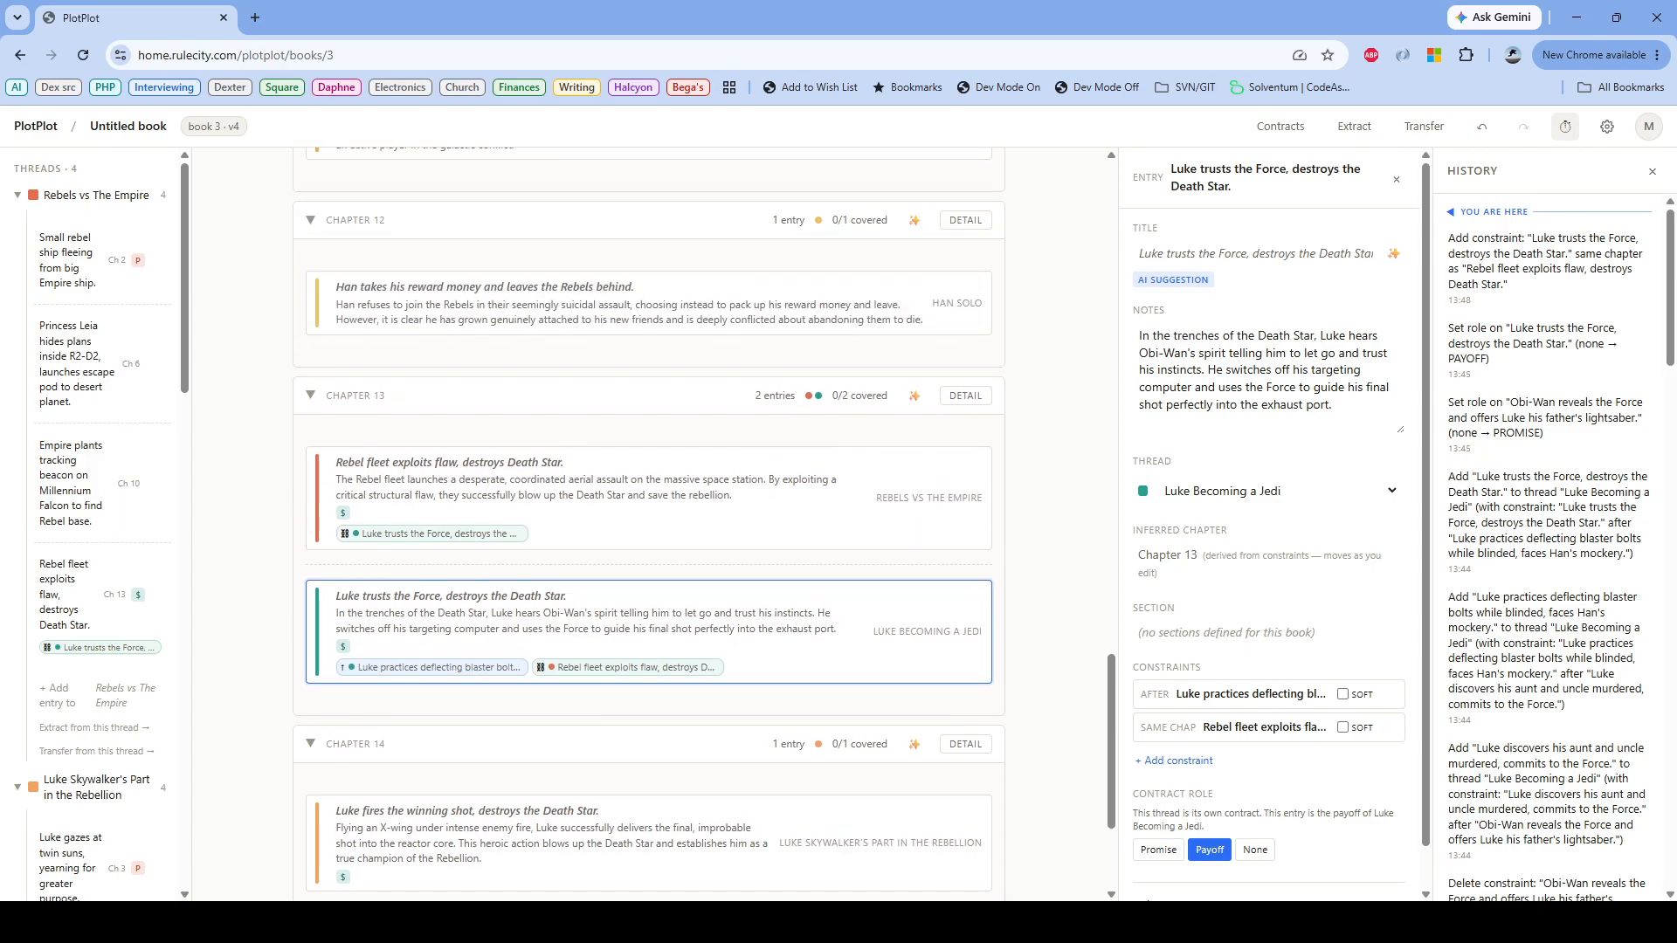
{"action": "scroll", "coordinate": [648, 706], "scroll_direction": "down", "scroll_amount": 3}
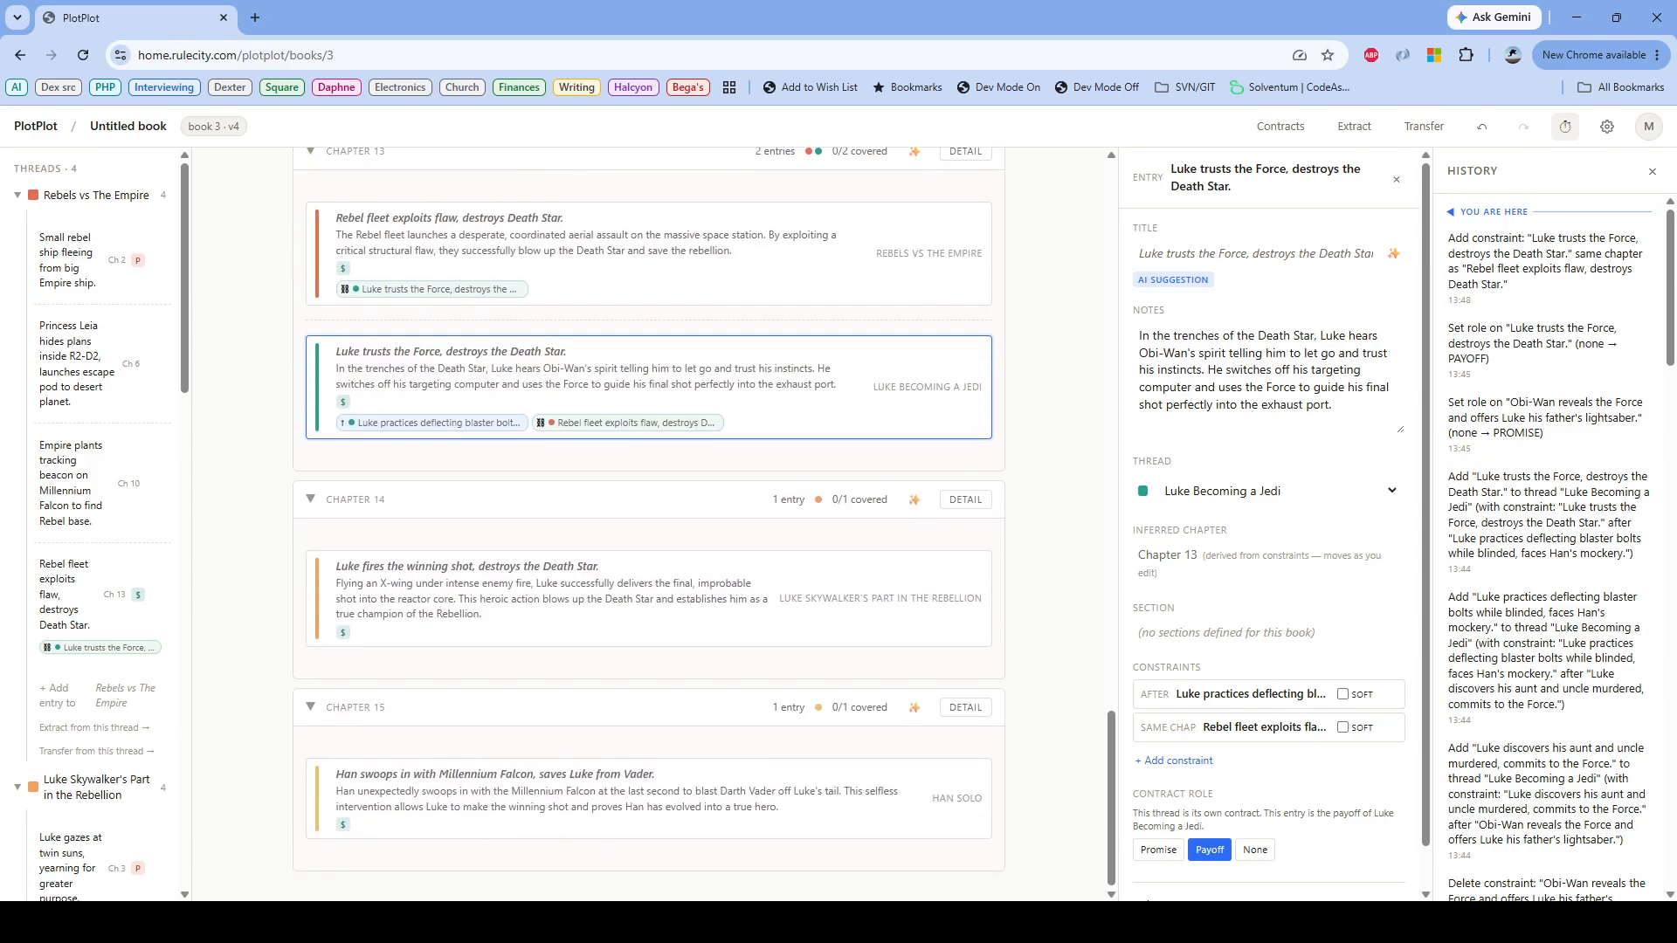
{"action": "scroll", "coordinate": [648, 563], "scroll_direction": "up", "scroll_amount": 3}
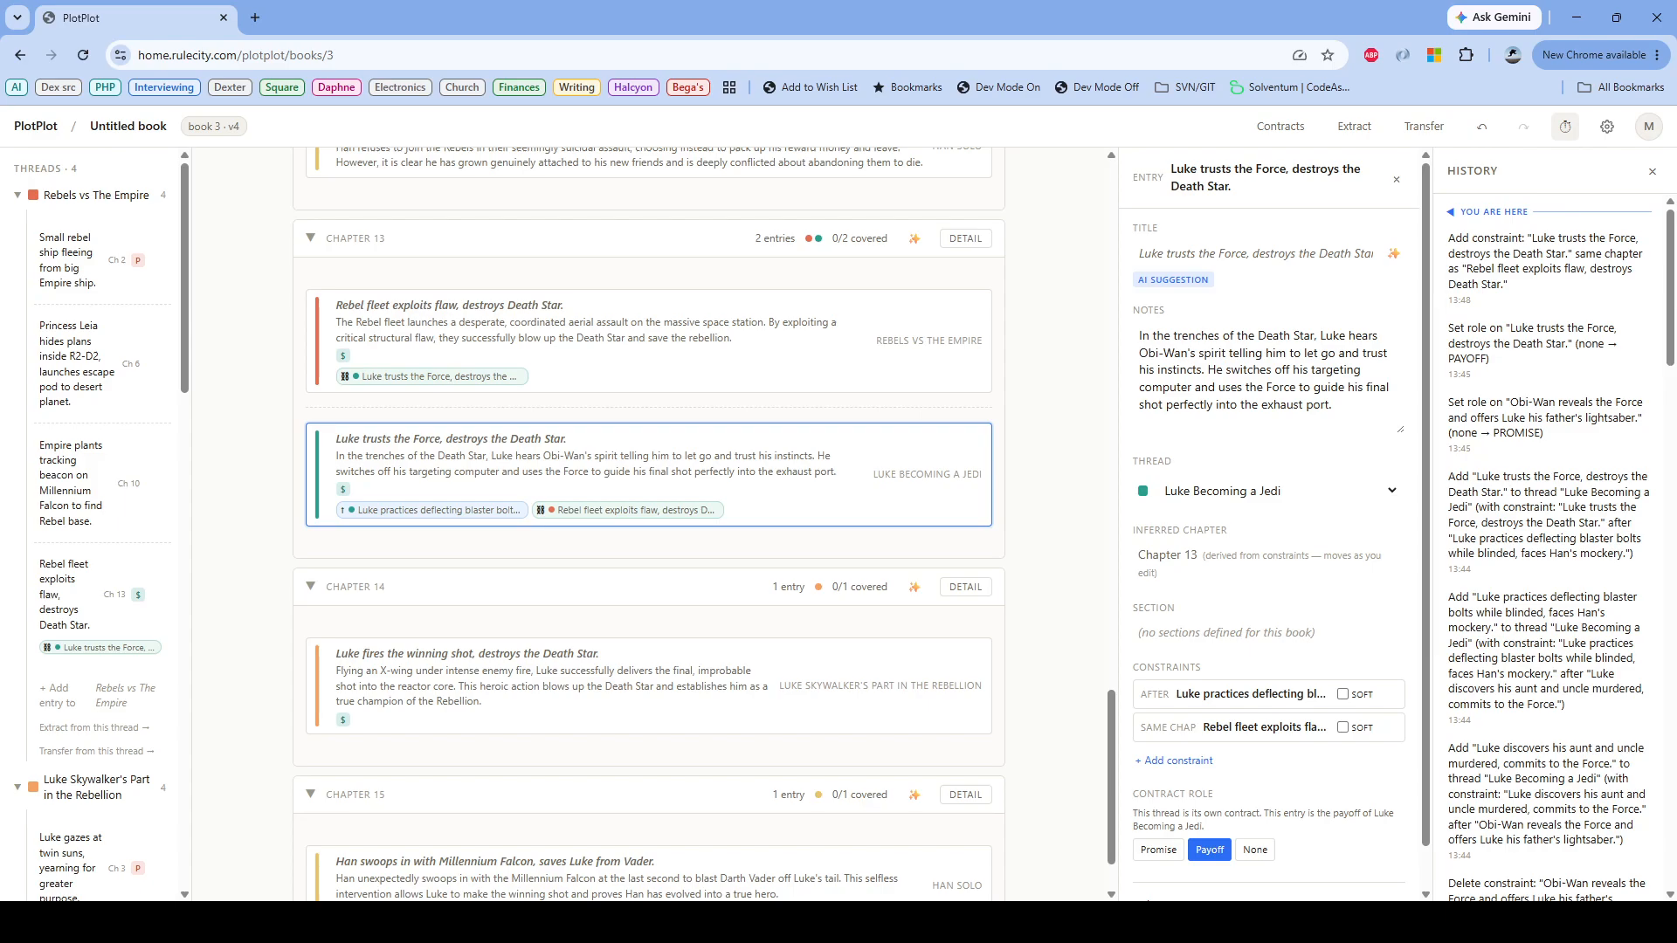
{"action": "left_click_drag", "start_coordinate": [419, 655], "coordinate": [446, 441]}
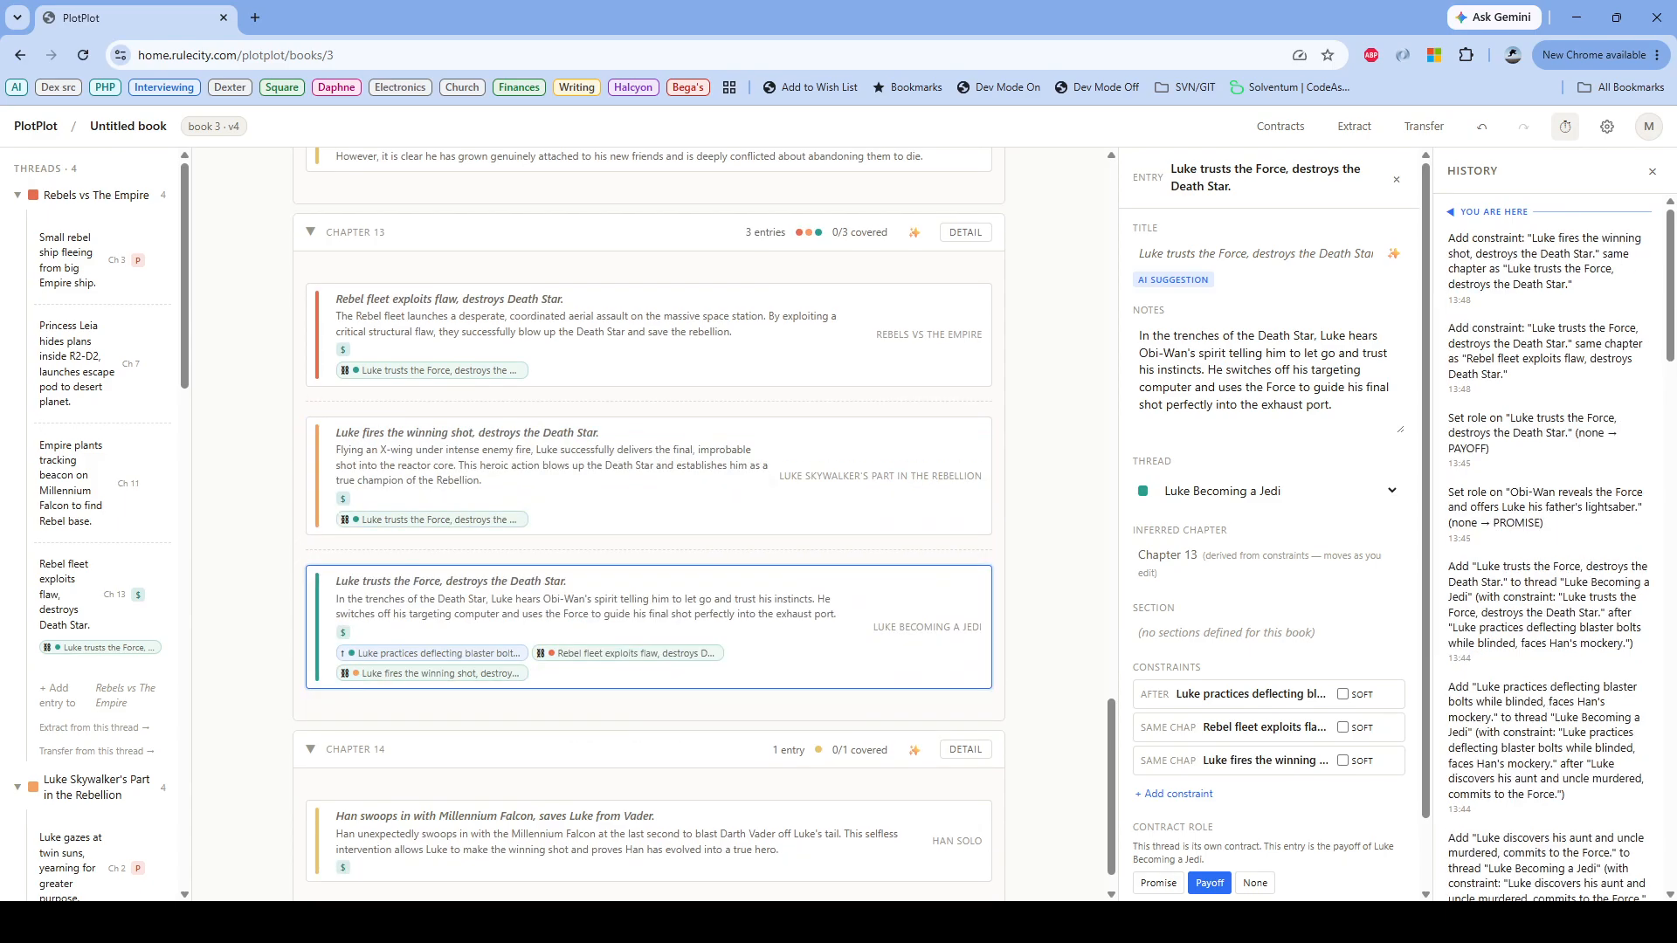
{"action": "scroll", "coordinate": [649, 524], "scroll_direction": "down", "scroll_amount": 1}
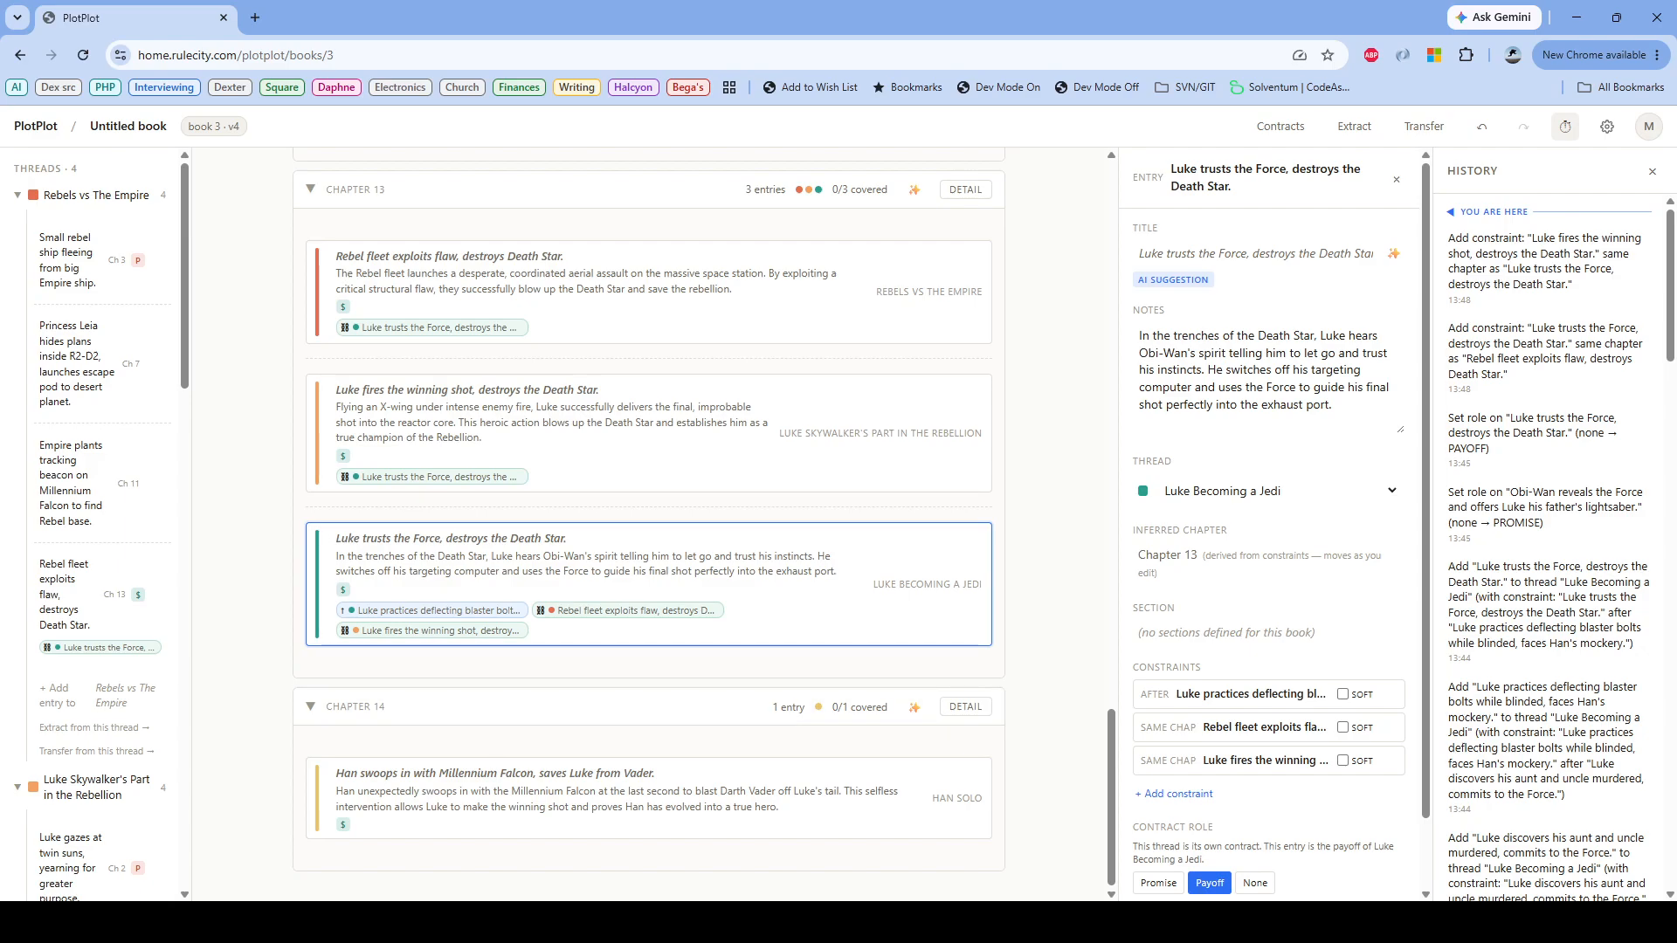
{"action": "left_click_drag", "start_coordinate": [489, 777], "coordinate": [529, 597]}
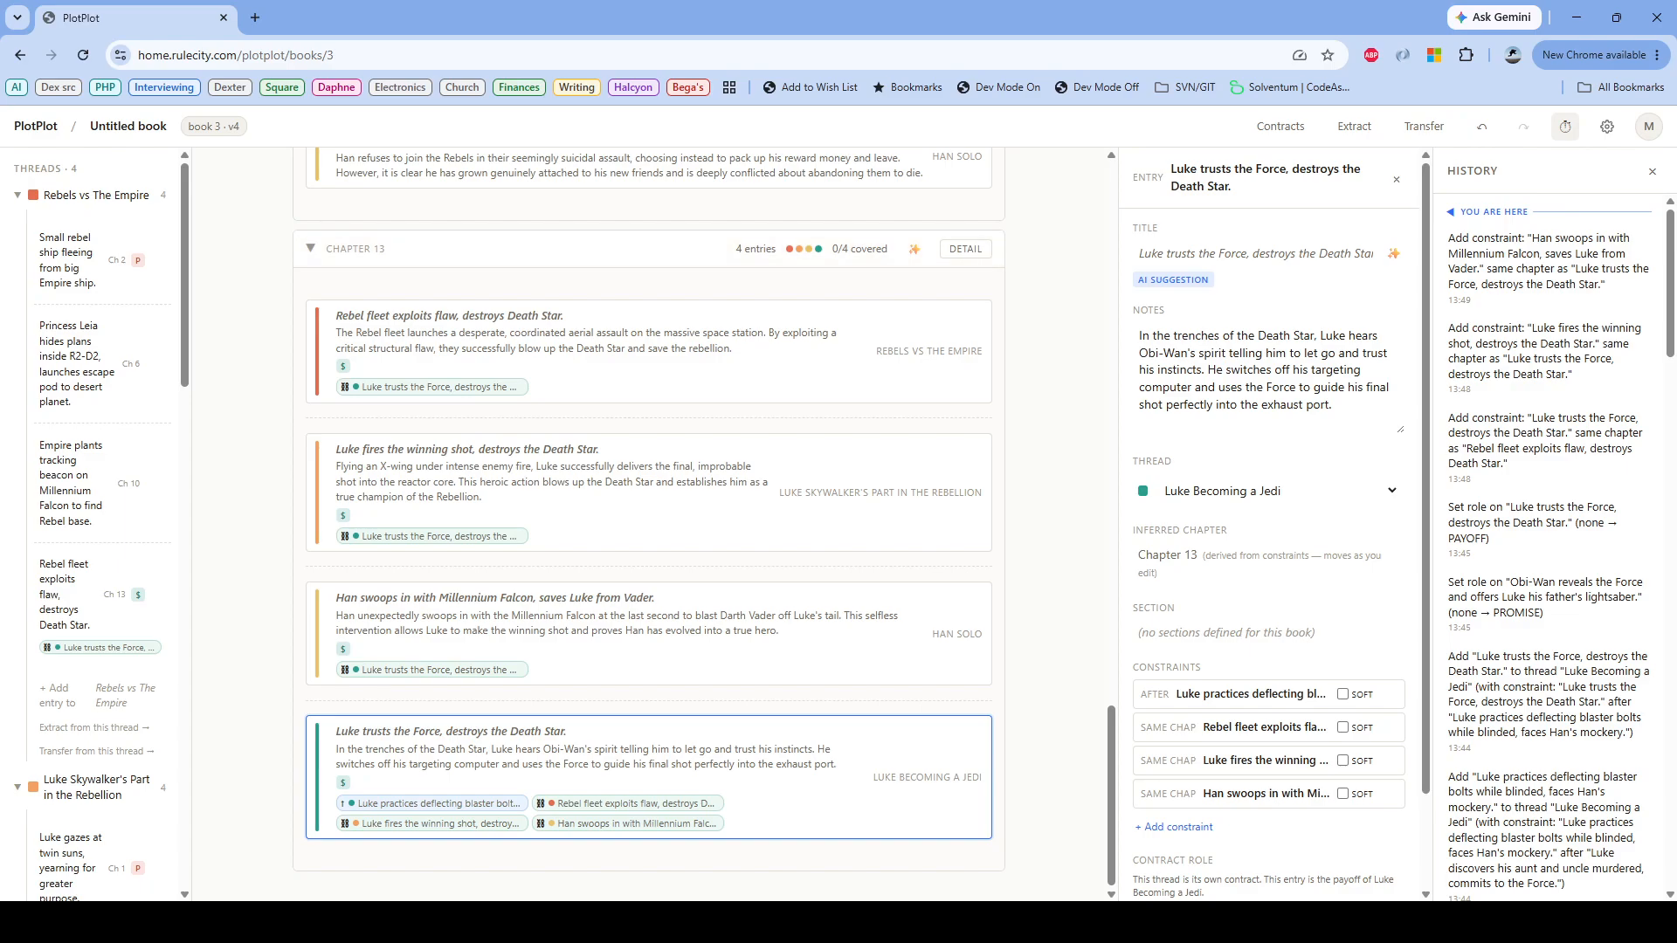
Step: Order "Luke gazes at twin suns, yearning for greater purpose" after "Small rebel ship fleeing from big Empire ship"
{"action": "scroll", "coordinate": [648, 524], "scroll_direction": "up", "scroll_amount": 8}
{"action": "scroll", "coordinate": [648, 524], "scroll_direction": "up", "scroll_amount": 15}
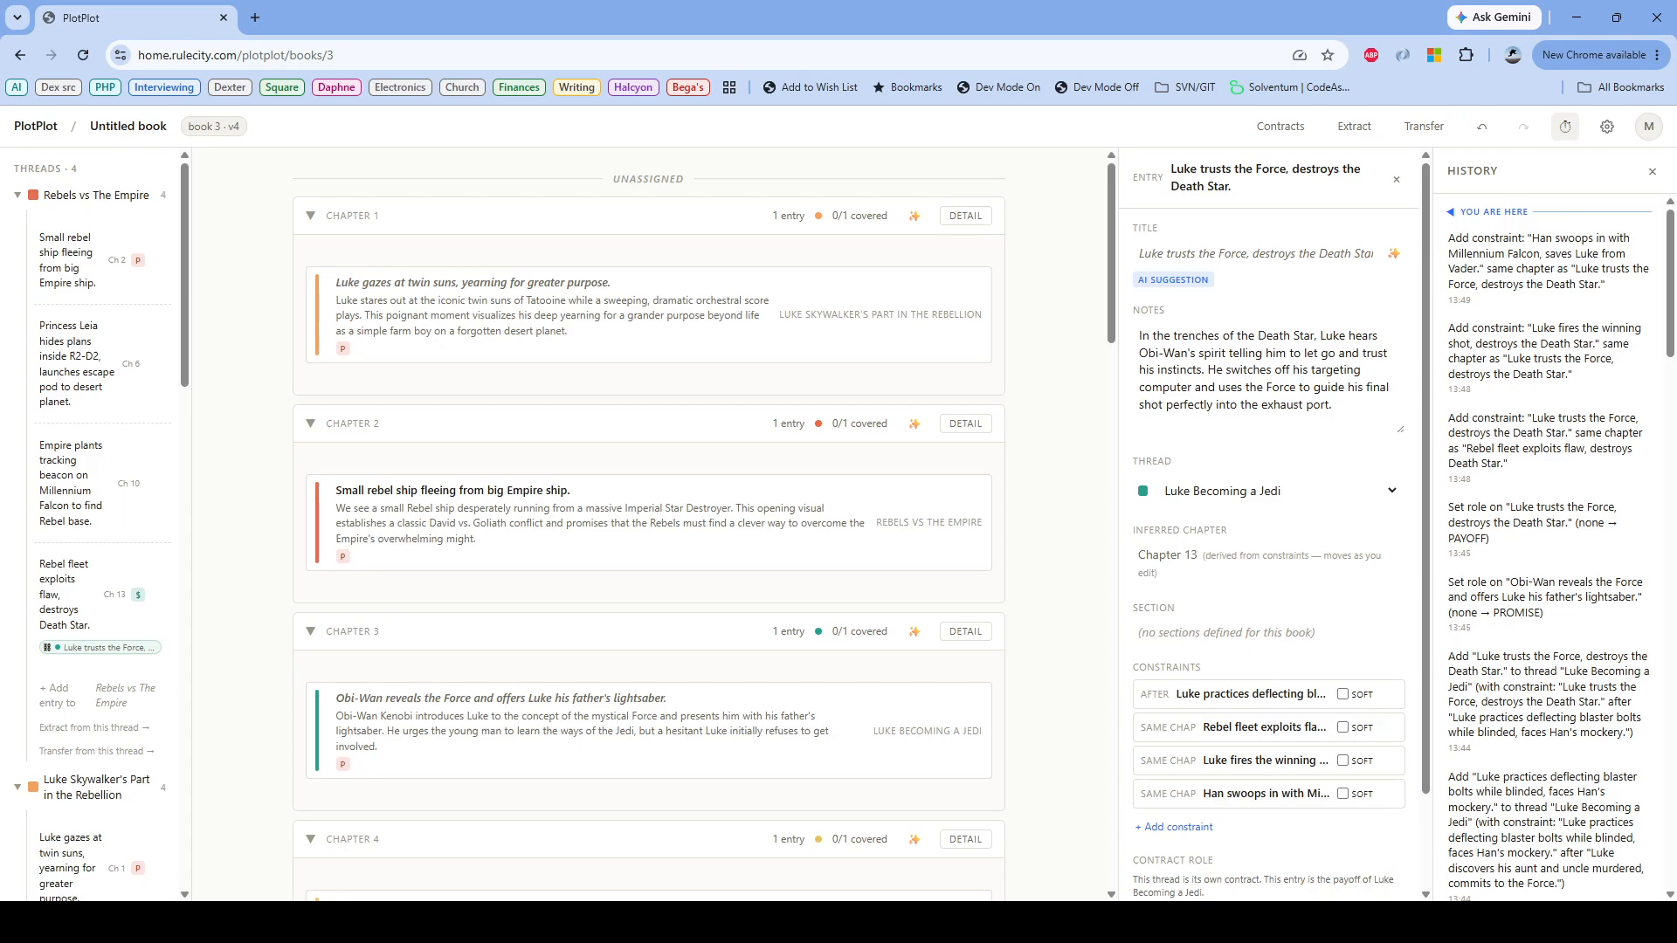
{"action": "left_click_drag", "start_coordinate": [367, 490], "coordinate": [413, 209]}
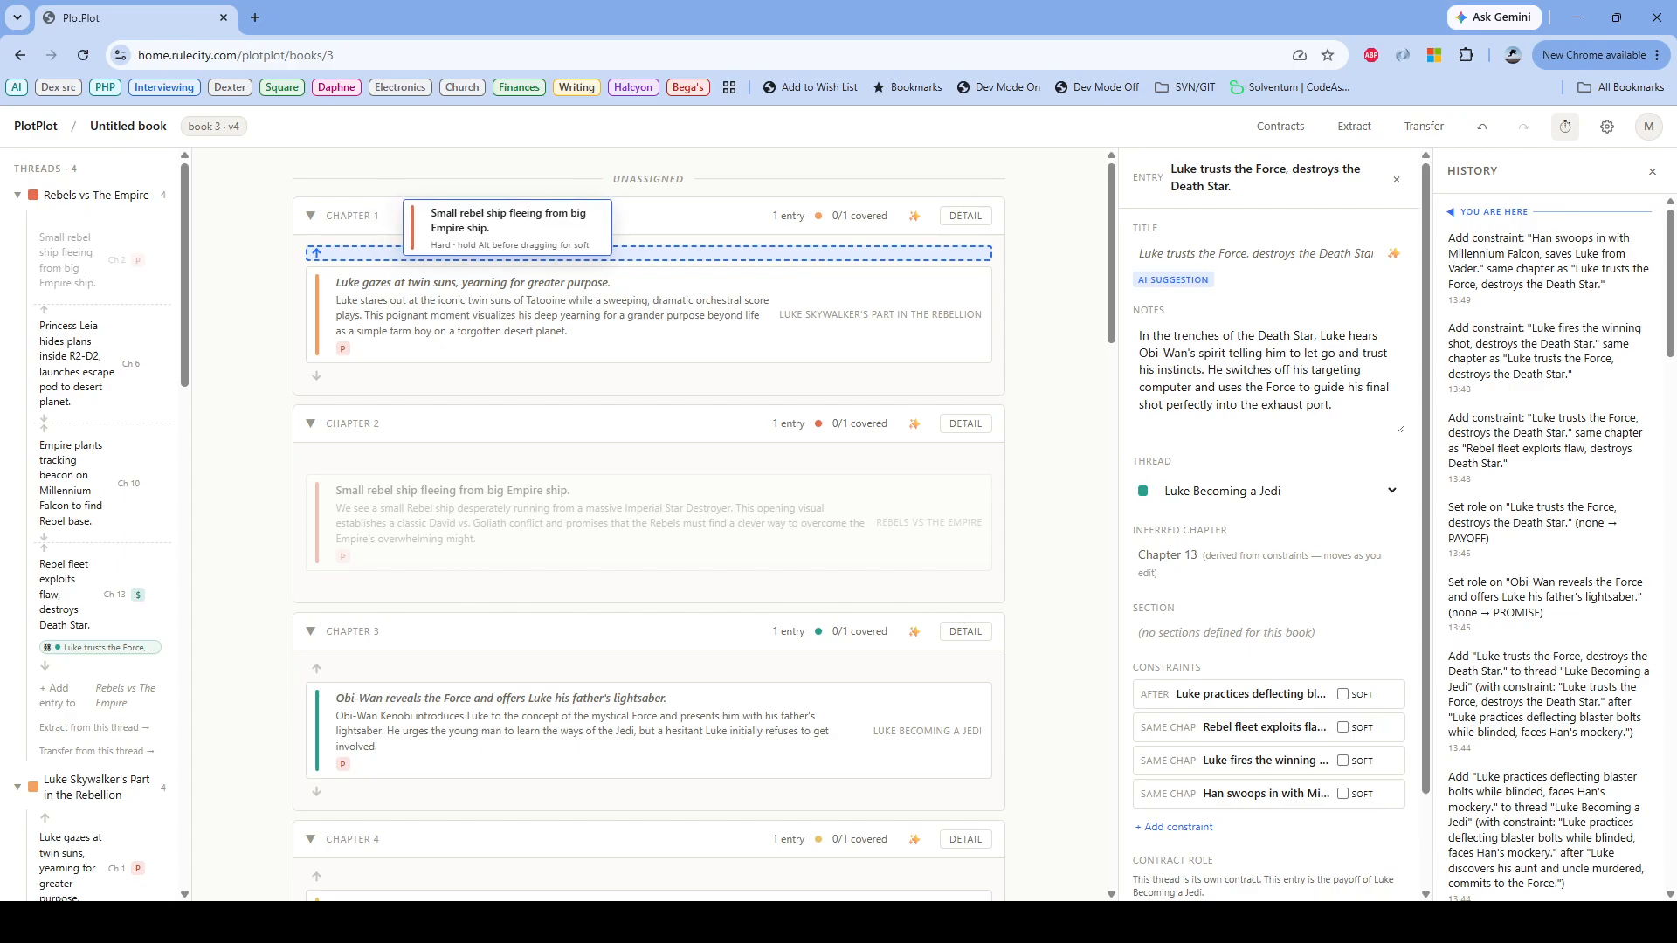
{"action": "left_click_drag", "start_coordinate": [413, 210], "coordinate": [451, 213]}
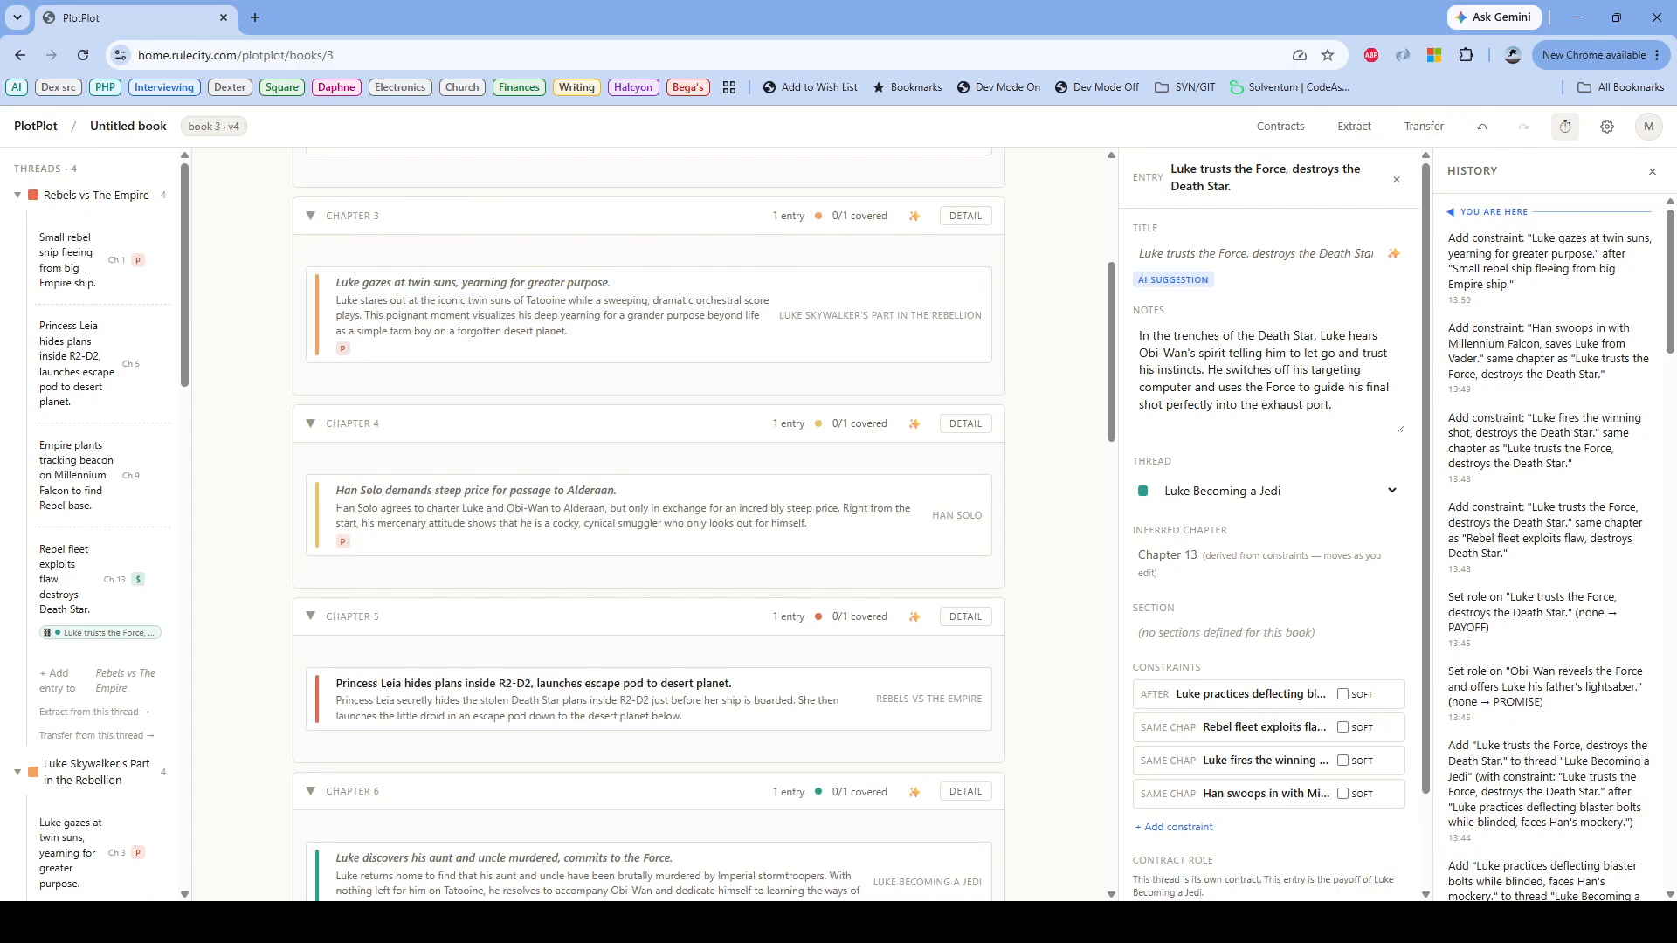
Step: Order "Obi-Wan reveals the Force and offers Luke his father's lightsaber" after "Luke gazes at twin suns, yearning for greater purpose"
{"action": "scroll", "coordinate": [649, 524], "scroll_direction": "up", "scroll_amount": 5}
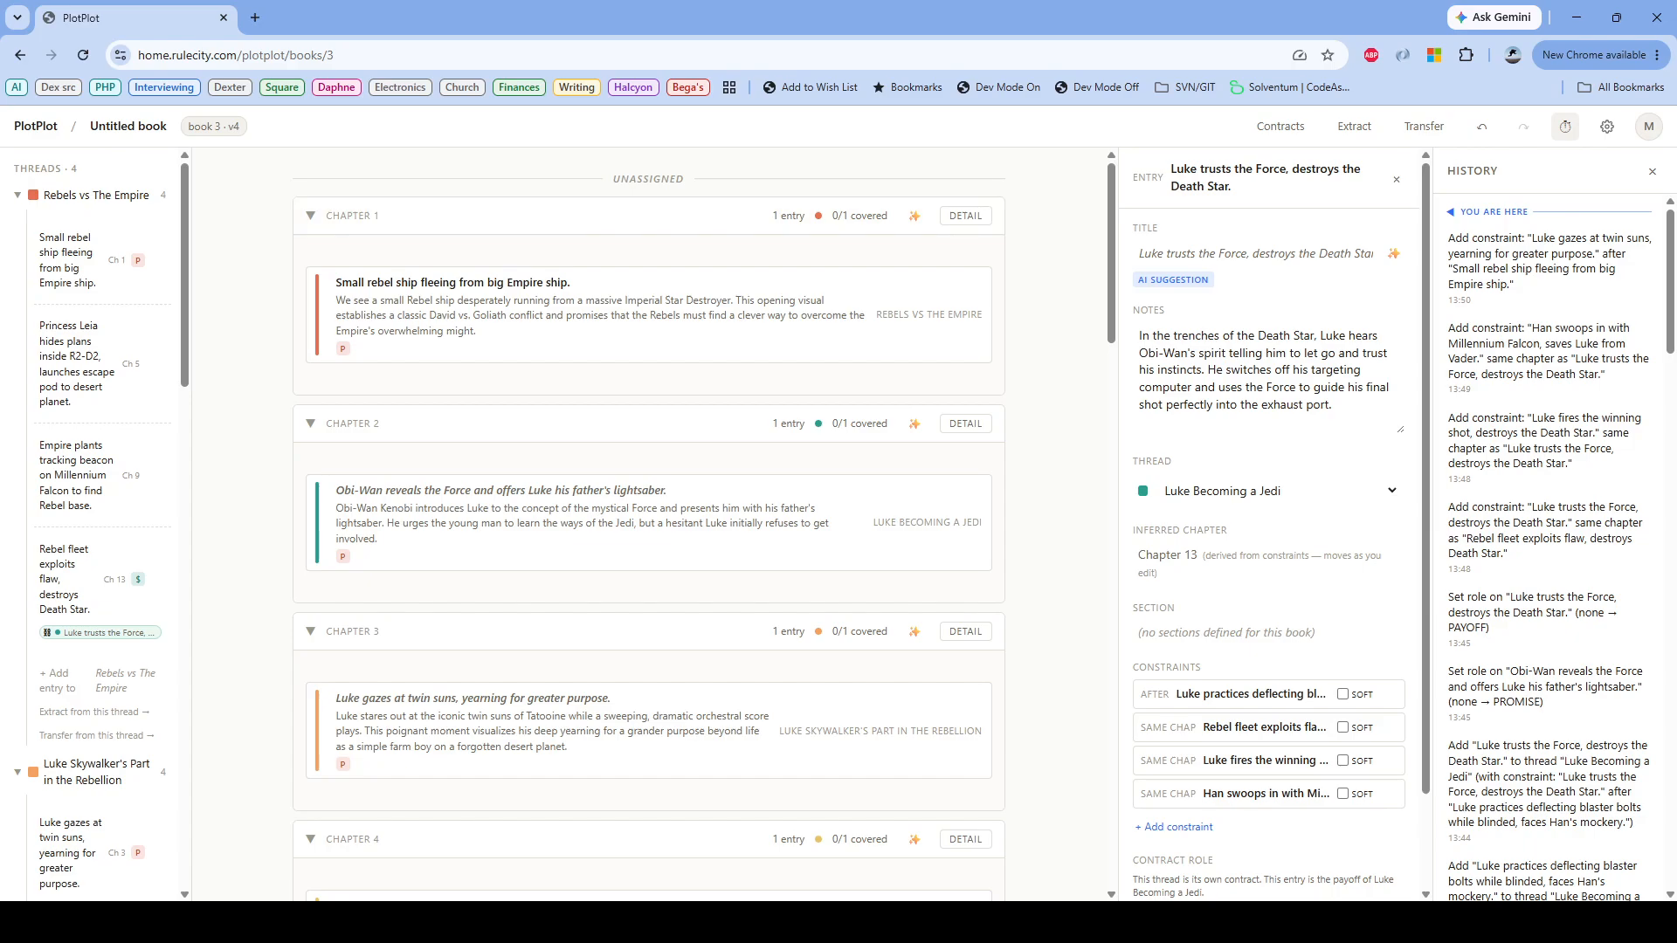
{"action": "scroll", "coordinate": [649, 524], "scroll_direction": "down", "scroll_amount": 1}
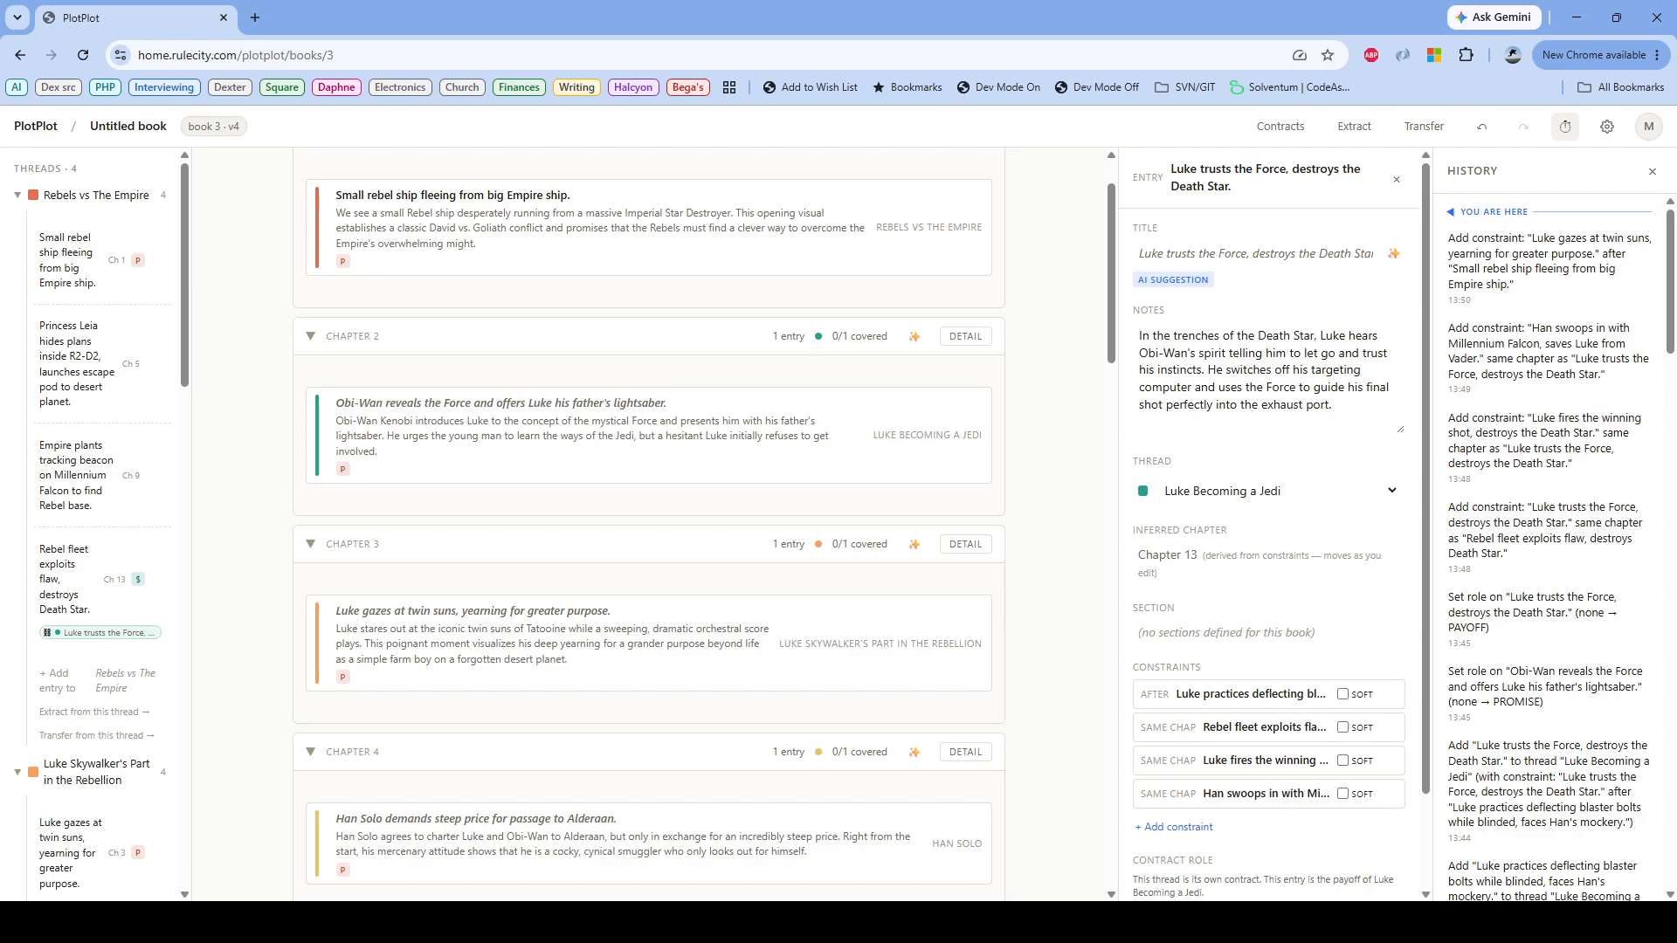
{"action": "scroll", "coordinate": [649, 524], "scroll_direction": "down", "scroll_amount": 1}
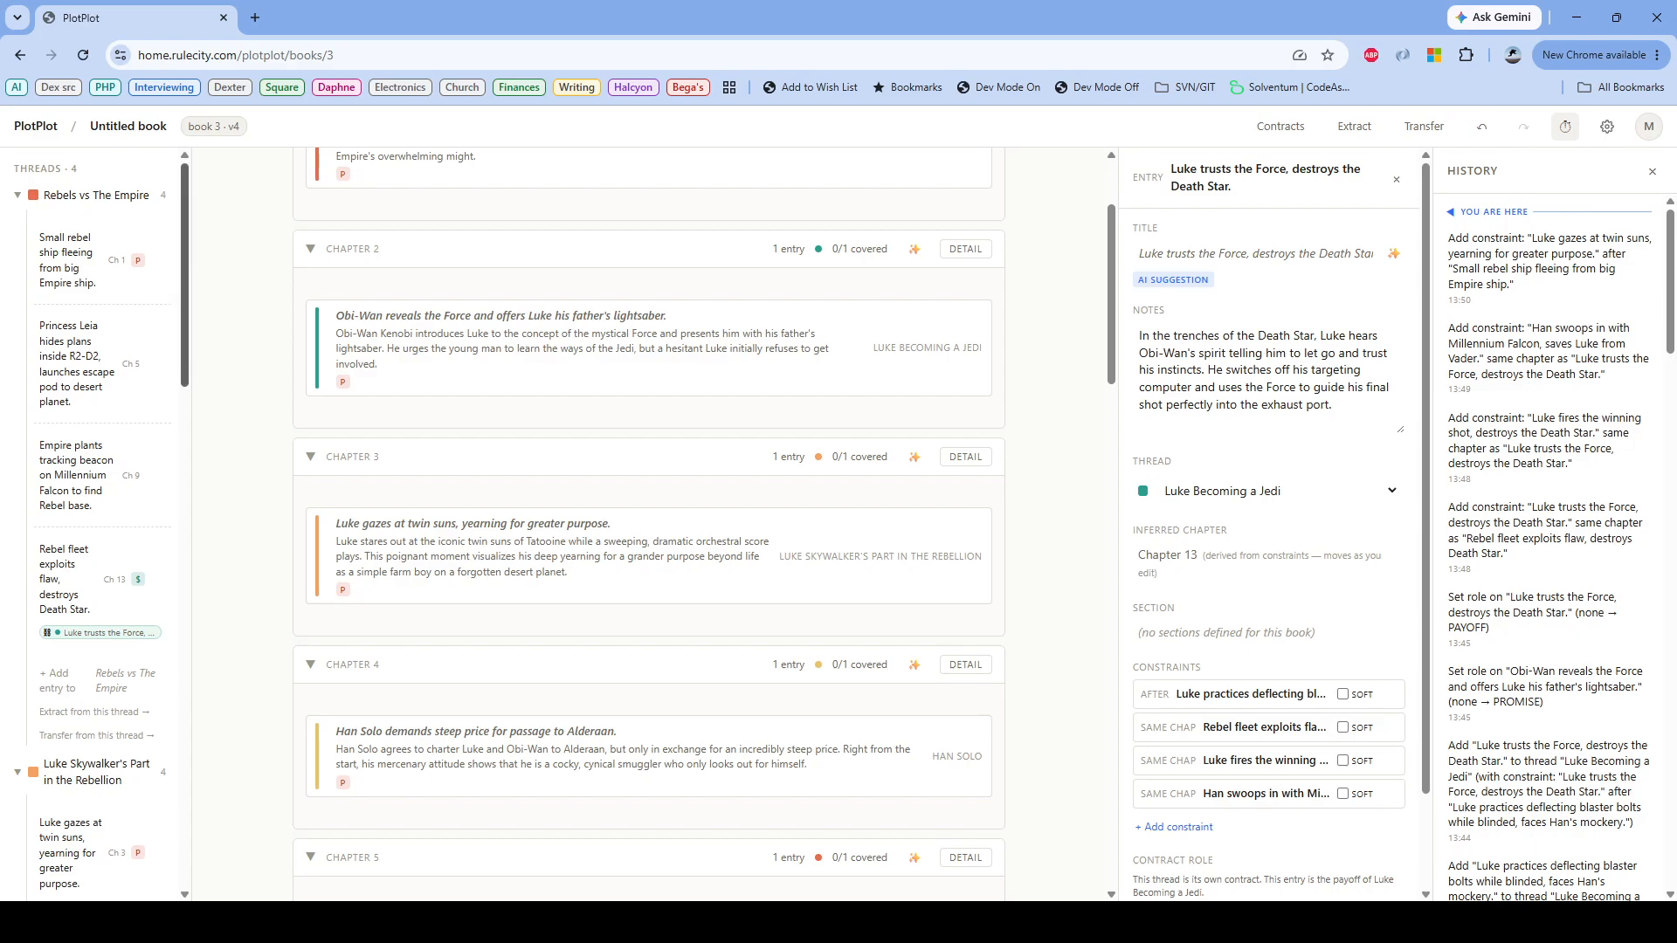
{"action": "scroll", "coordinate": [101, 524], "scroll_direction": "down", "scroll_amount": 10}
{"action": "scroll", "coordinate": [100, 524], "scroll_direction": "down", "scroll_amount": 7}
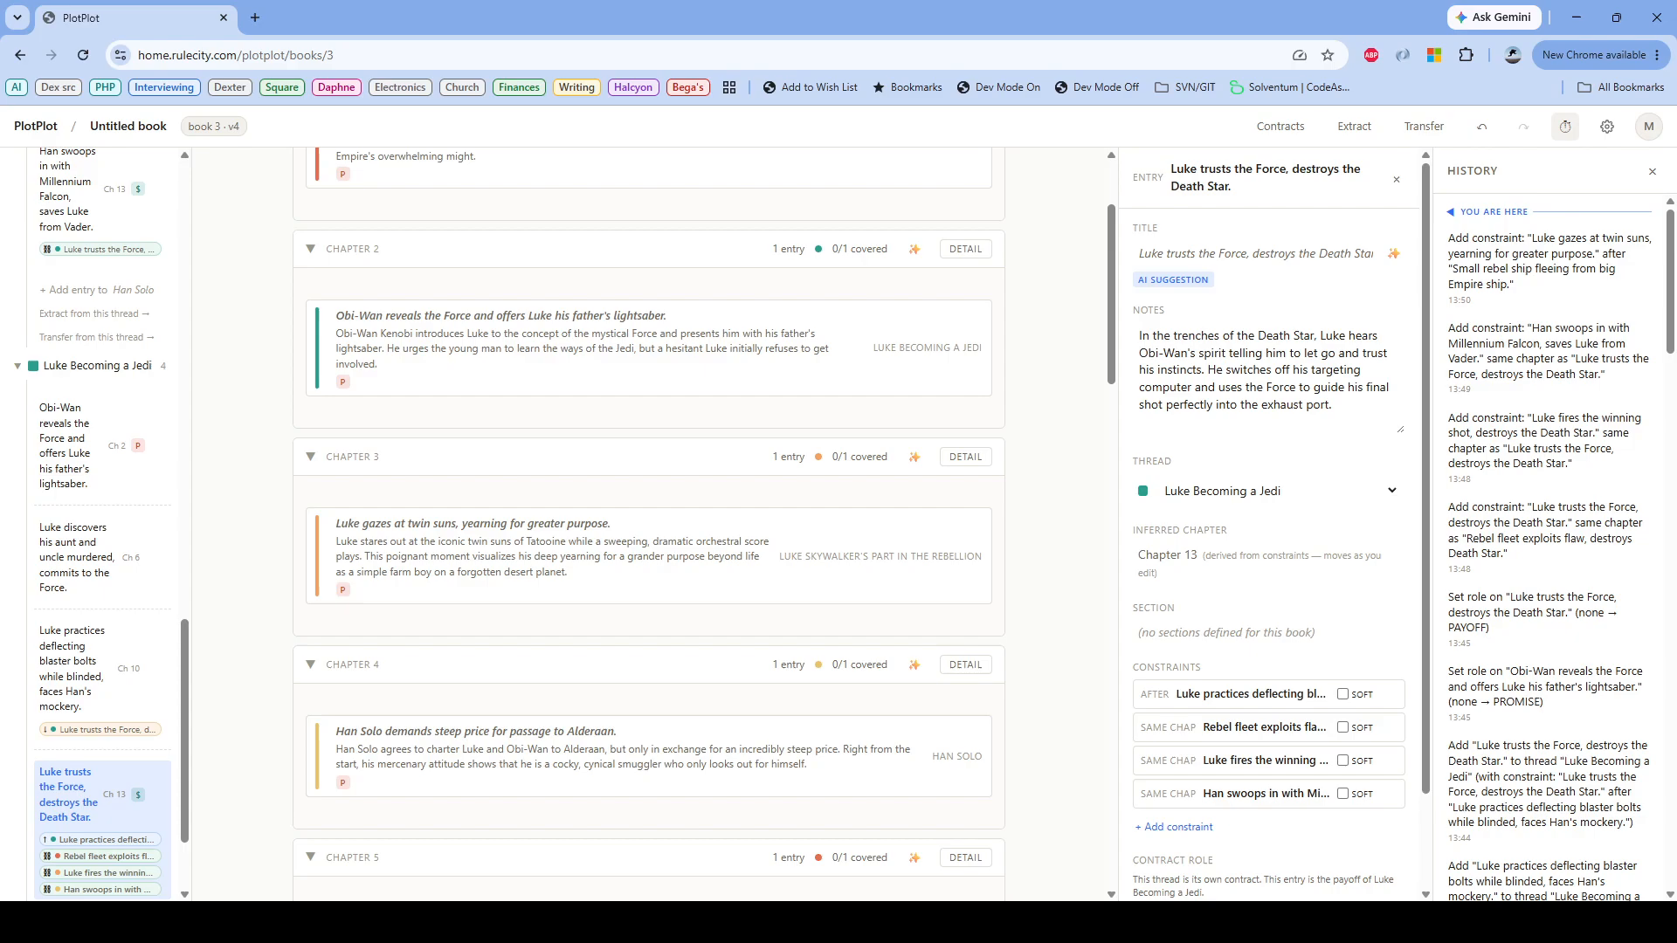
{"action": "mouse_move", "coordinate": [441, 528]}
{"action": "left_mouse_down"}
{"action": "mouse_move", "coordinate": [437, 285]}
{"action": "mouse_move", "coordinate": [427, 513]}
{"action": "mouse_move", "coordinate": [457, 568]}
{"action": "mouse_move", "coordinate": [149, 449]}
{"action": "mouse_move", "coordinate": [151, 398]}
{"action": "left_mouse_up"}
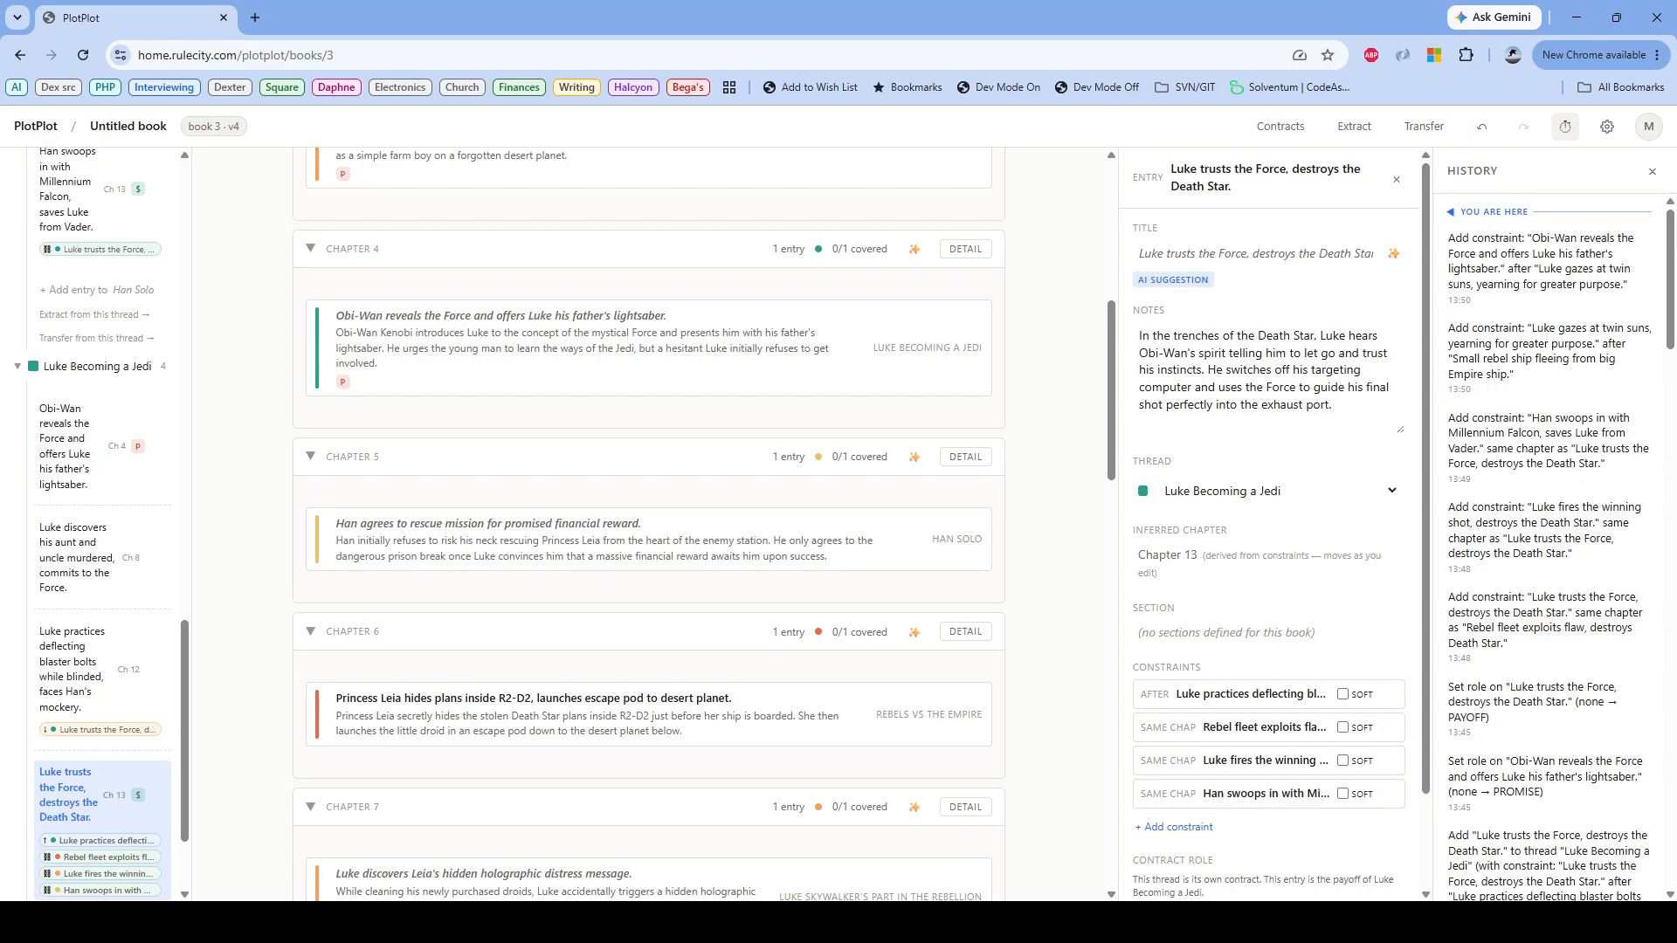
Step: Check the order of the opening entries from Chapter 1 to Chapter 6
{"action": "scroll", "coordinate": [648, 524], "scroll_direction": "up", "scroll_amount": 5}
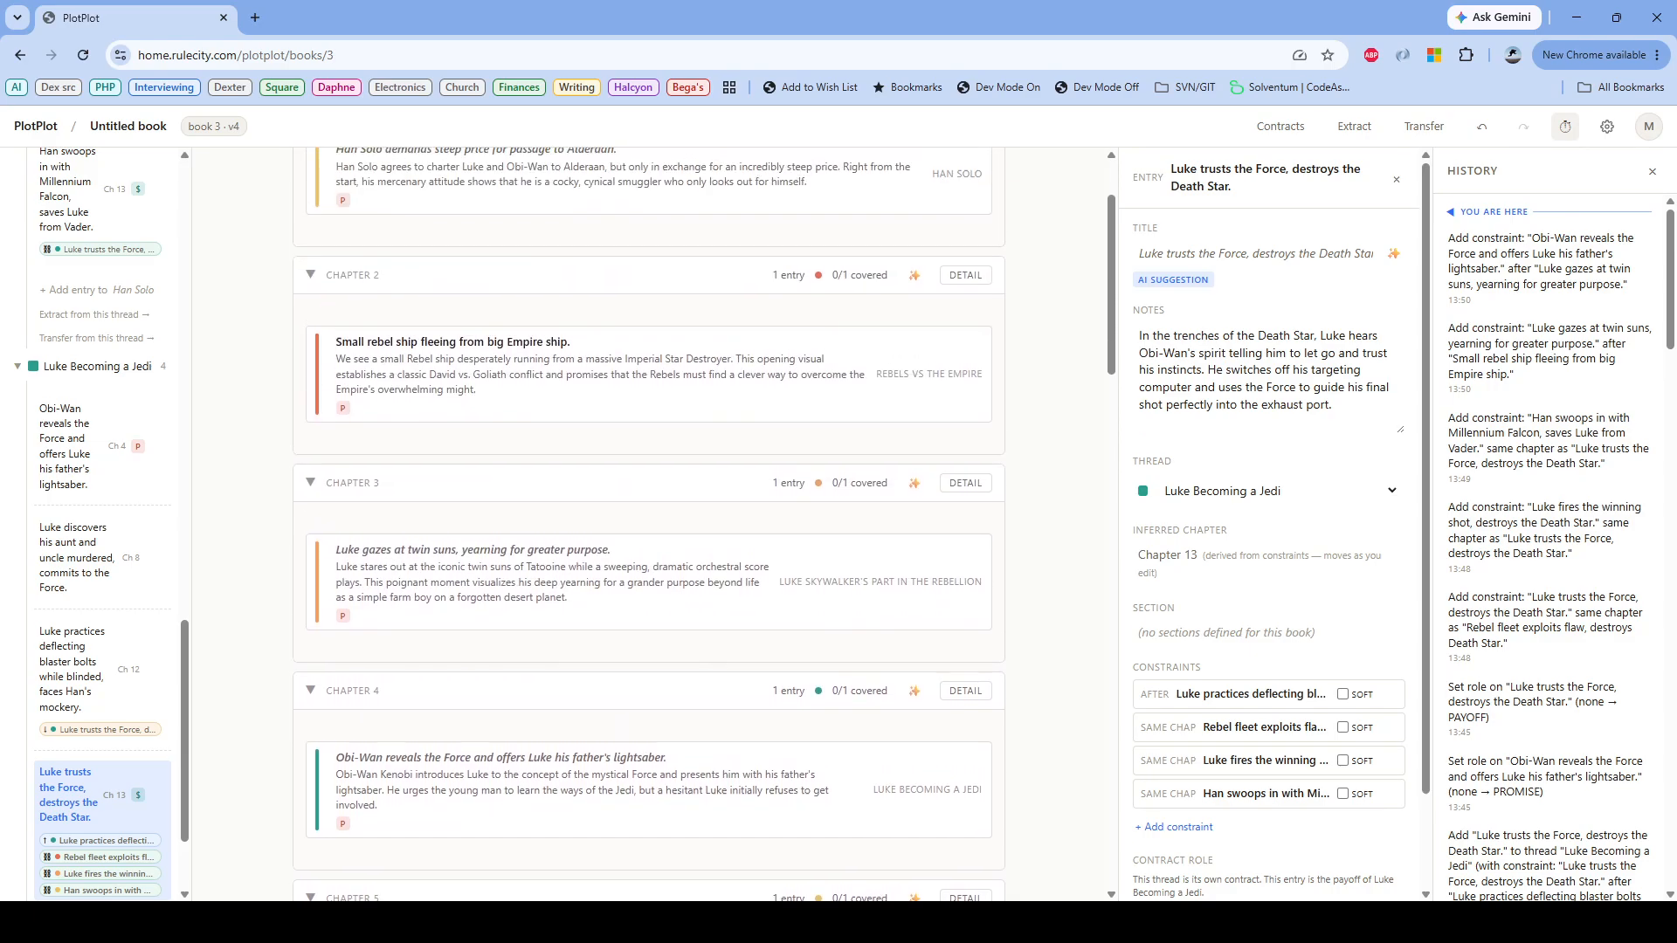
{"action": "scroll", "coordinate": [648, 524], "scroll_direction": "up", "scroll_amount": 2}
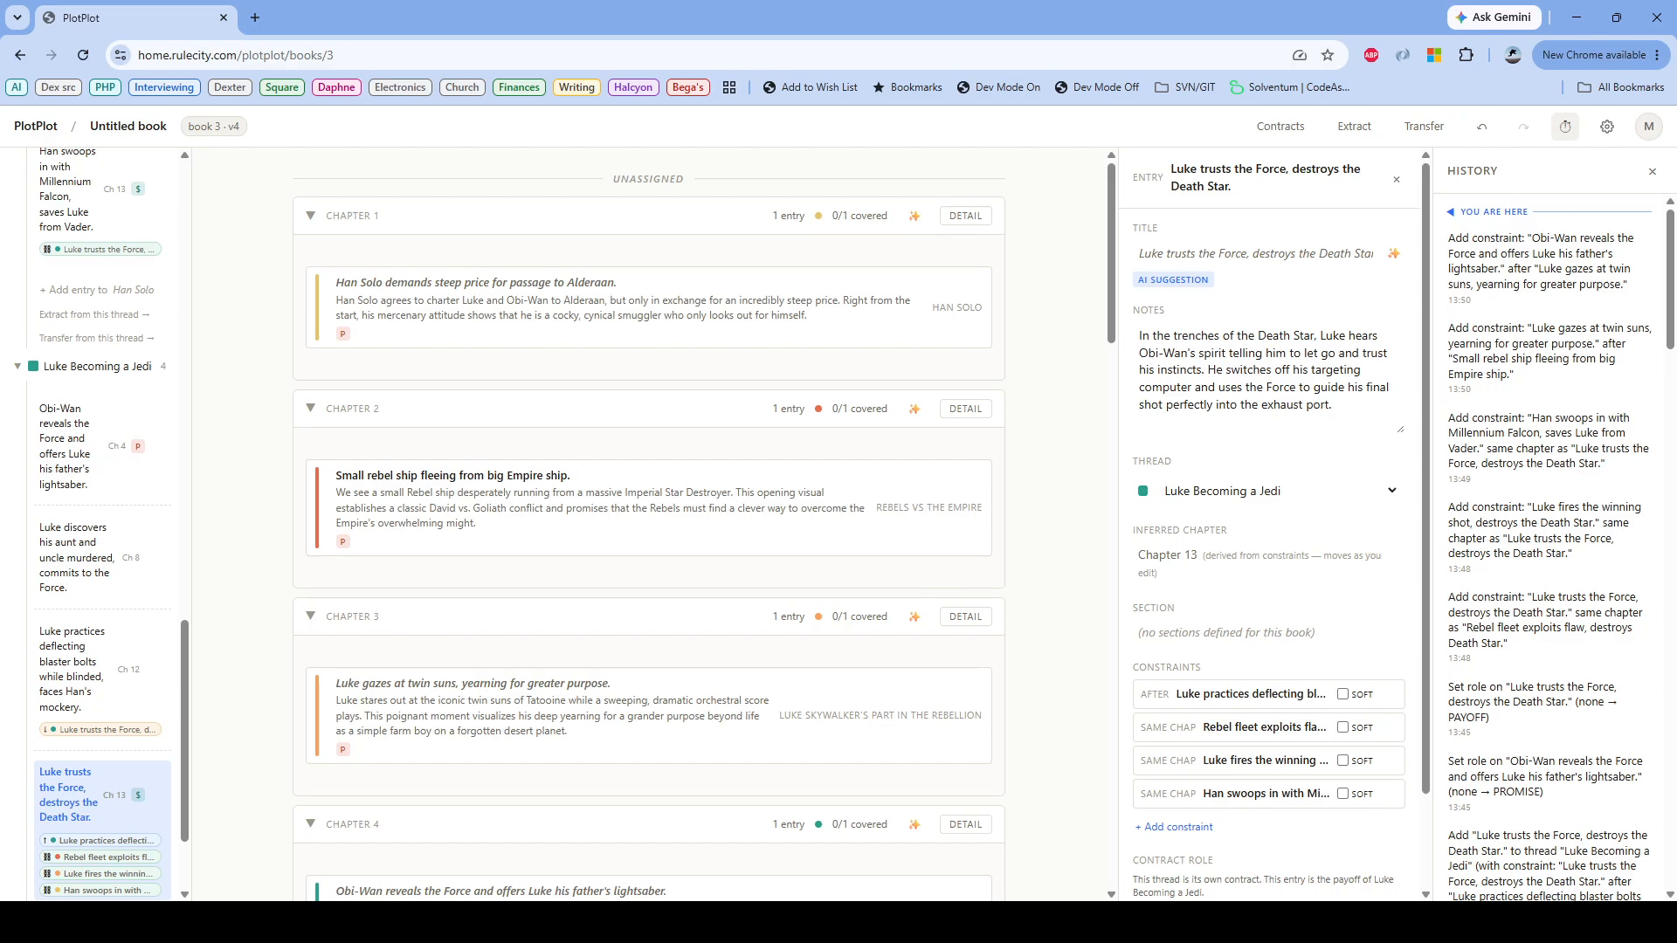
{"action": "scroll", "coordinate": [648, 524], "scroll_direction": "down", "scroll_amount": 4}
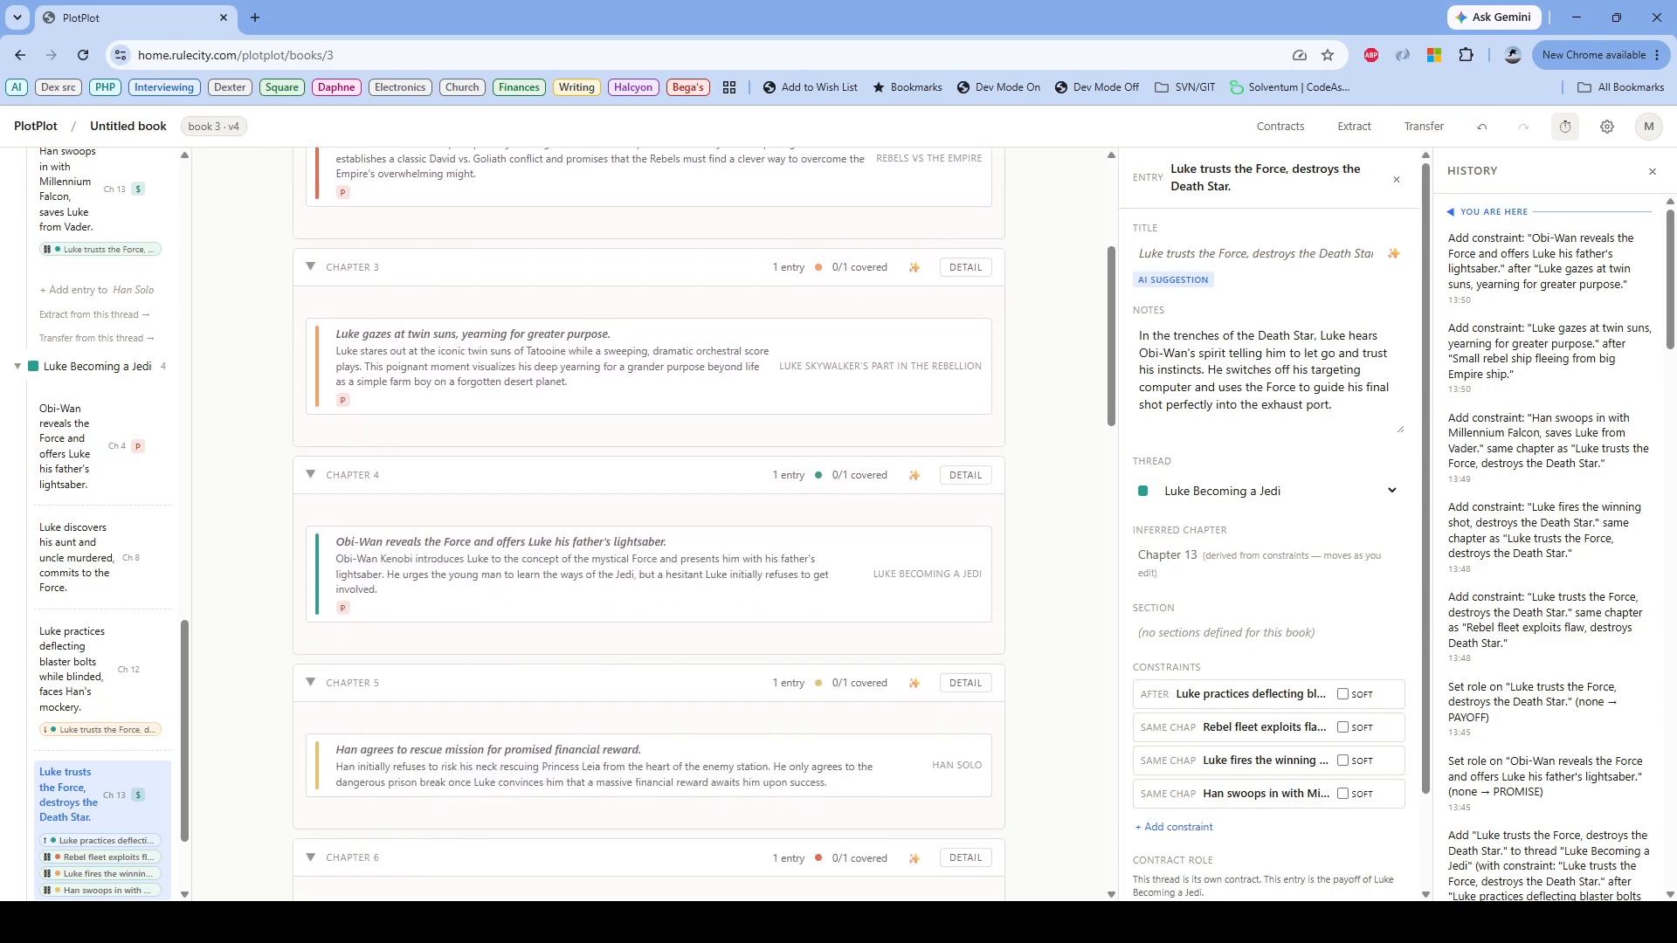
{"action": "scroll", "coordinate": [648, 524], "scroll_direction": "up", "scroll_amount": 4}
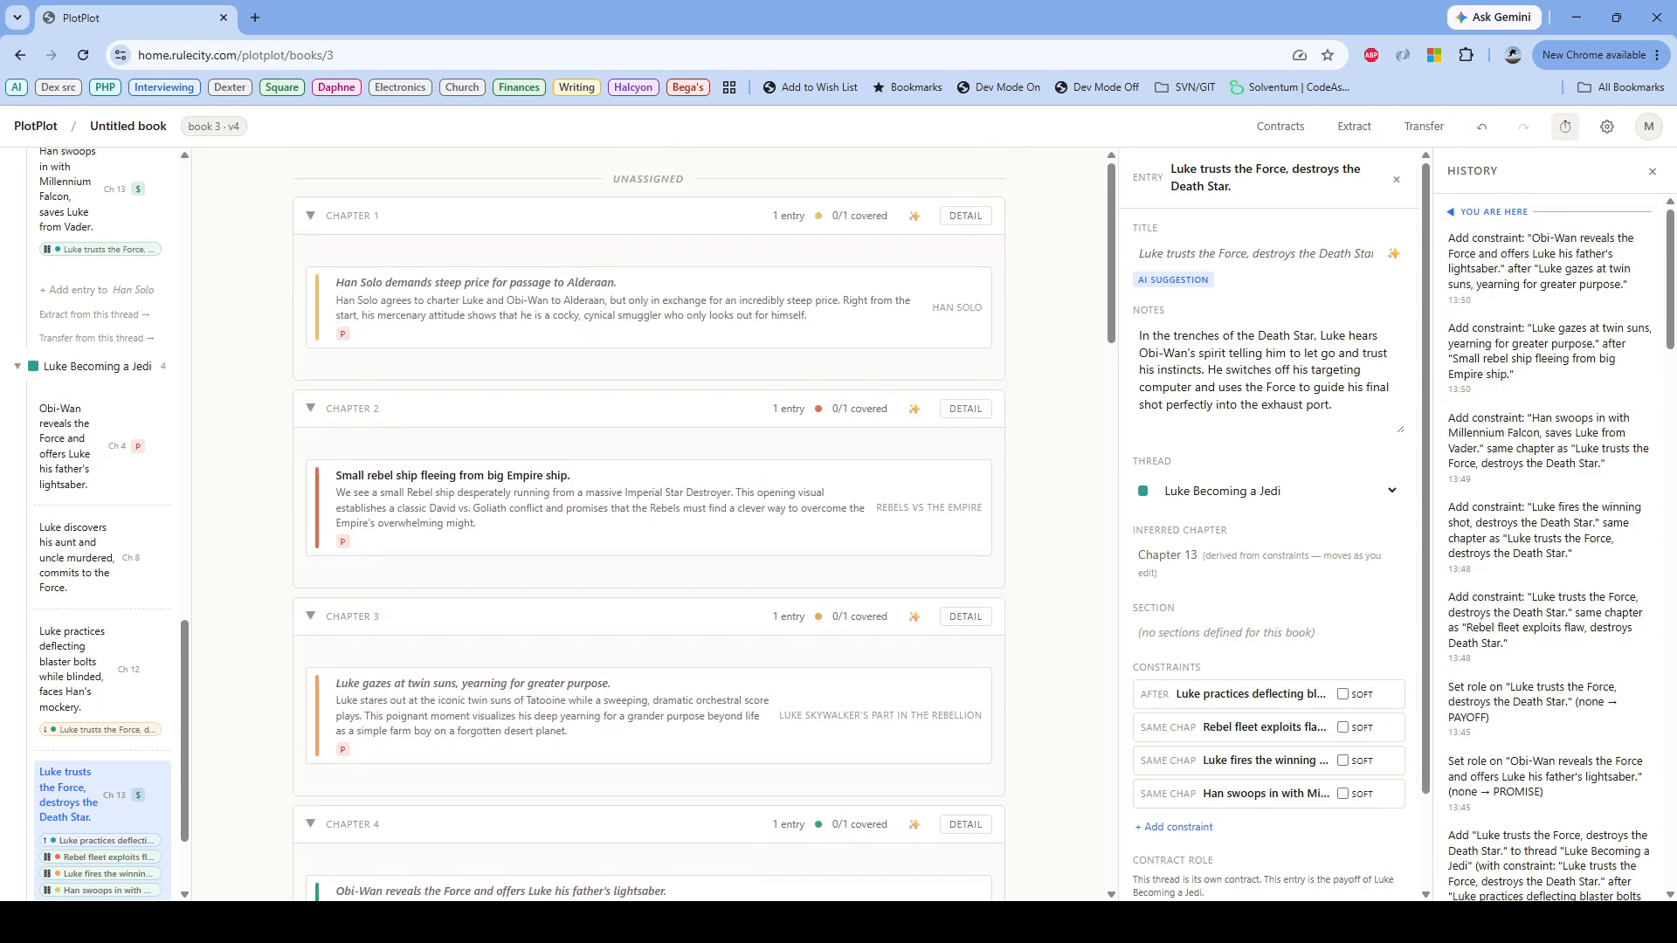
Step: Order "Han Solo demands steep price for passage to Alderaan" after "Luke discovers his aunt and uncle murdered, commits to the Force"
{"action": "scroll", "coordinate": [648, 524], "scroll_direction": "down", "scroll_amount": 2}
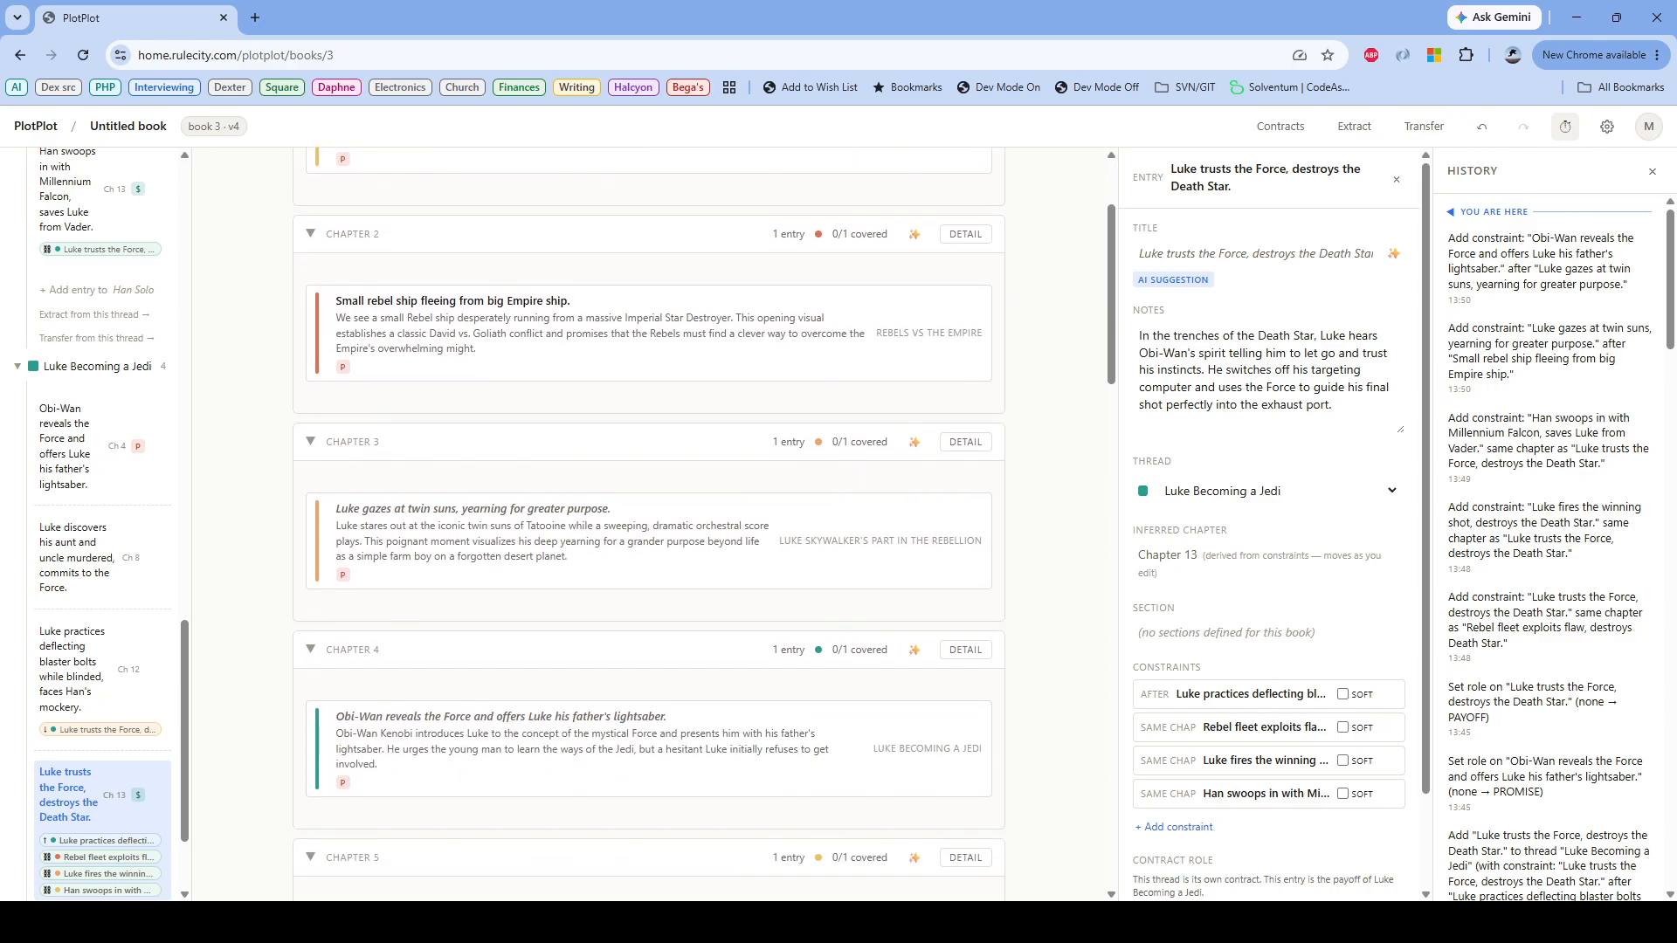
{"action": "scroll", "coordinate": [647, 524], "scroll_direction": "up", "scroll_amount": 1}
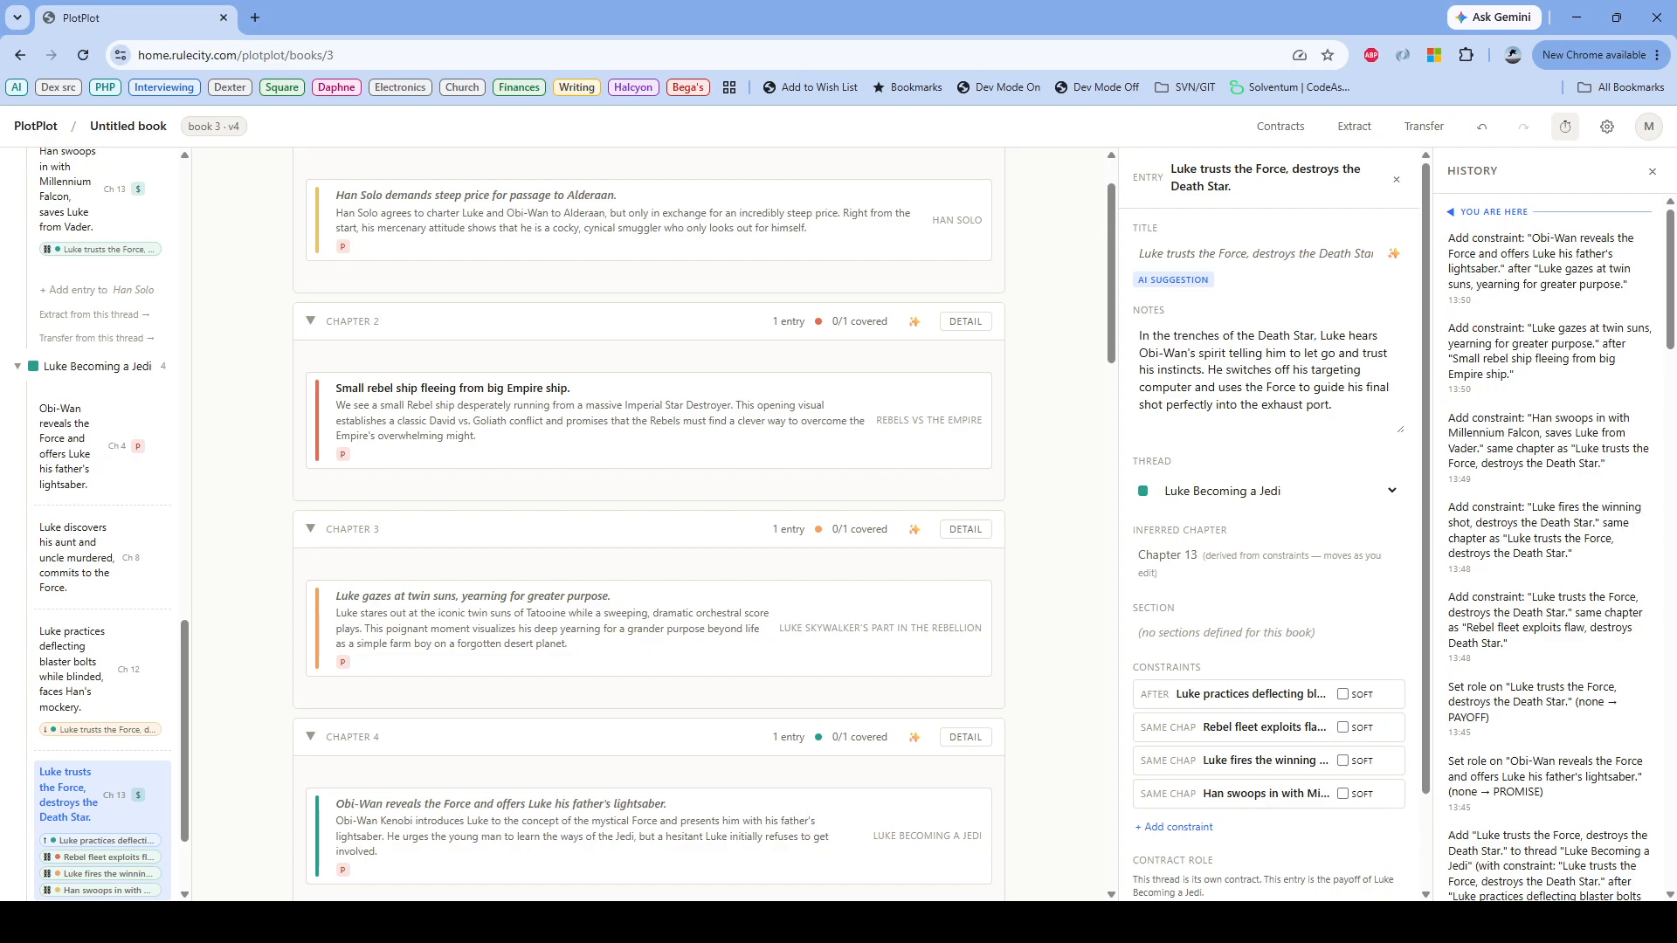
{"action": "scroll", "coordinate": [648, 524], "scroll_direction": "down", "scroll_amount": 1}
{"action": "scroll", "coordinate": [648, 523], "scroll_direction": "up", "scroll_amount": 1}
{"action": "left_click", "coordinate": [582, 835]}
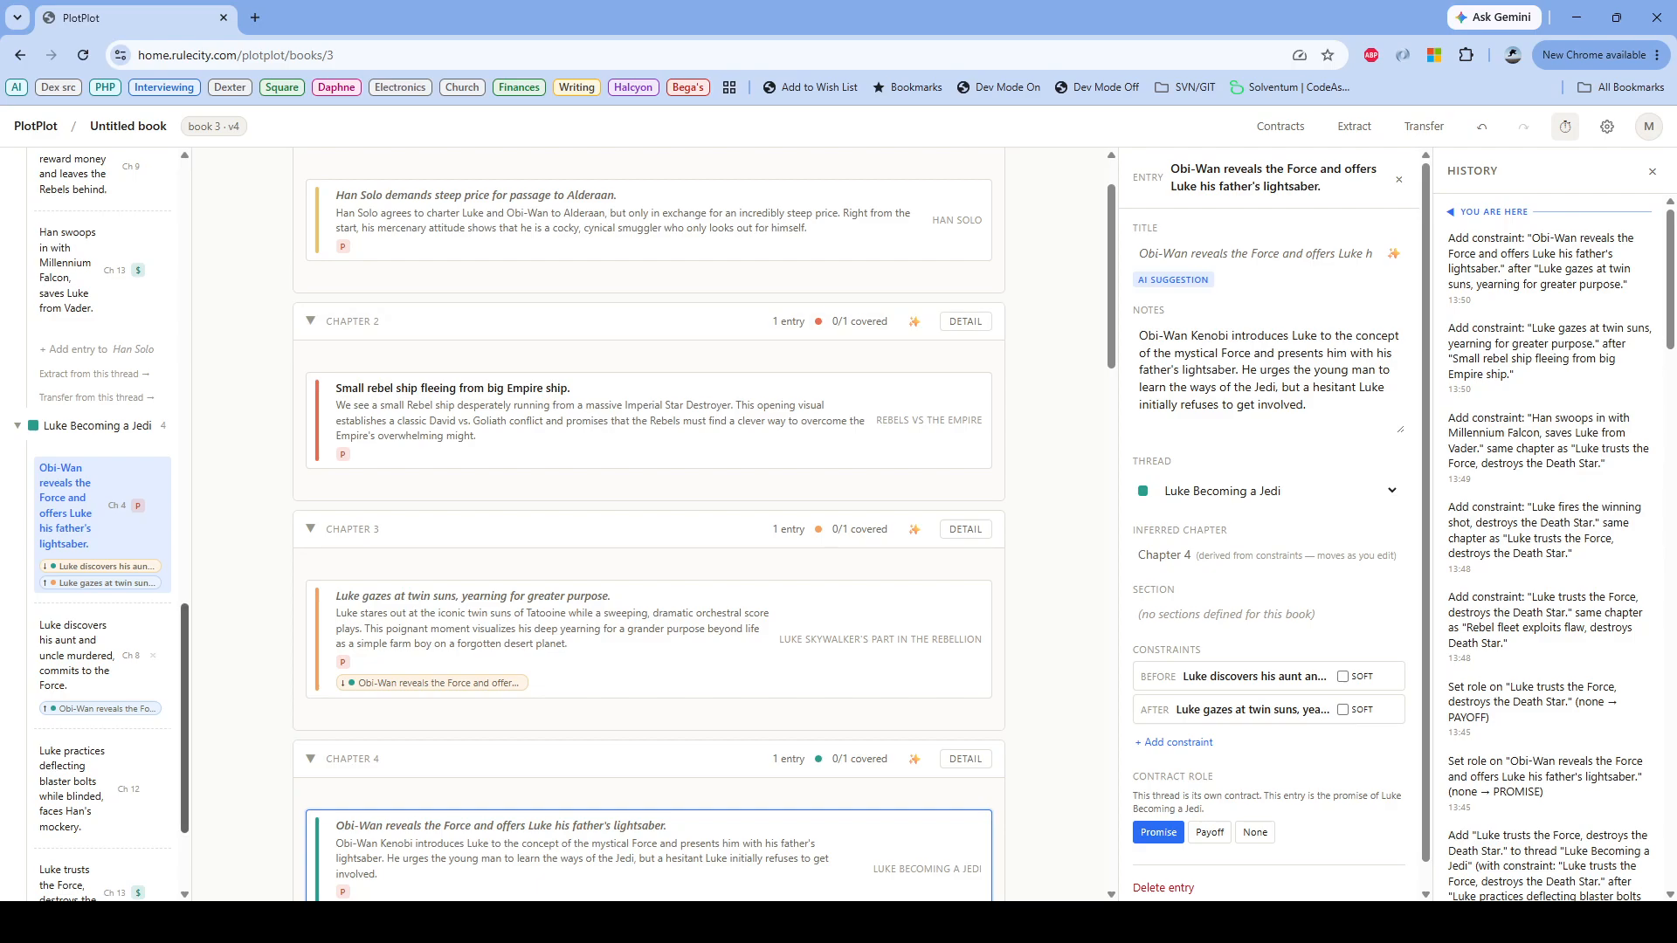
{"action": "scroll", "coordinate": [105, 489], "scroll_direction": "down", "scroll_amount": 2}
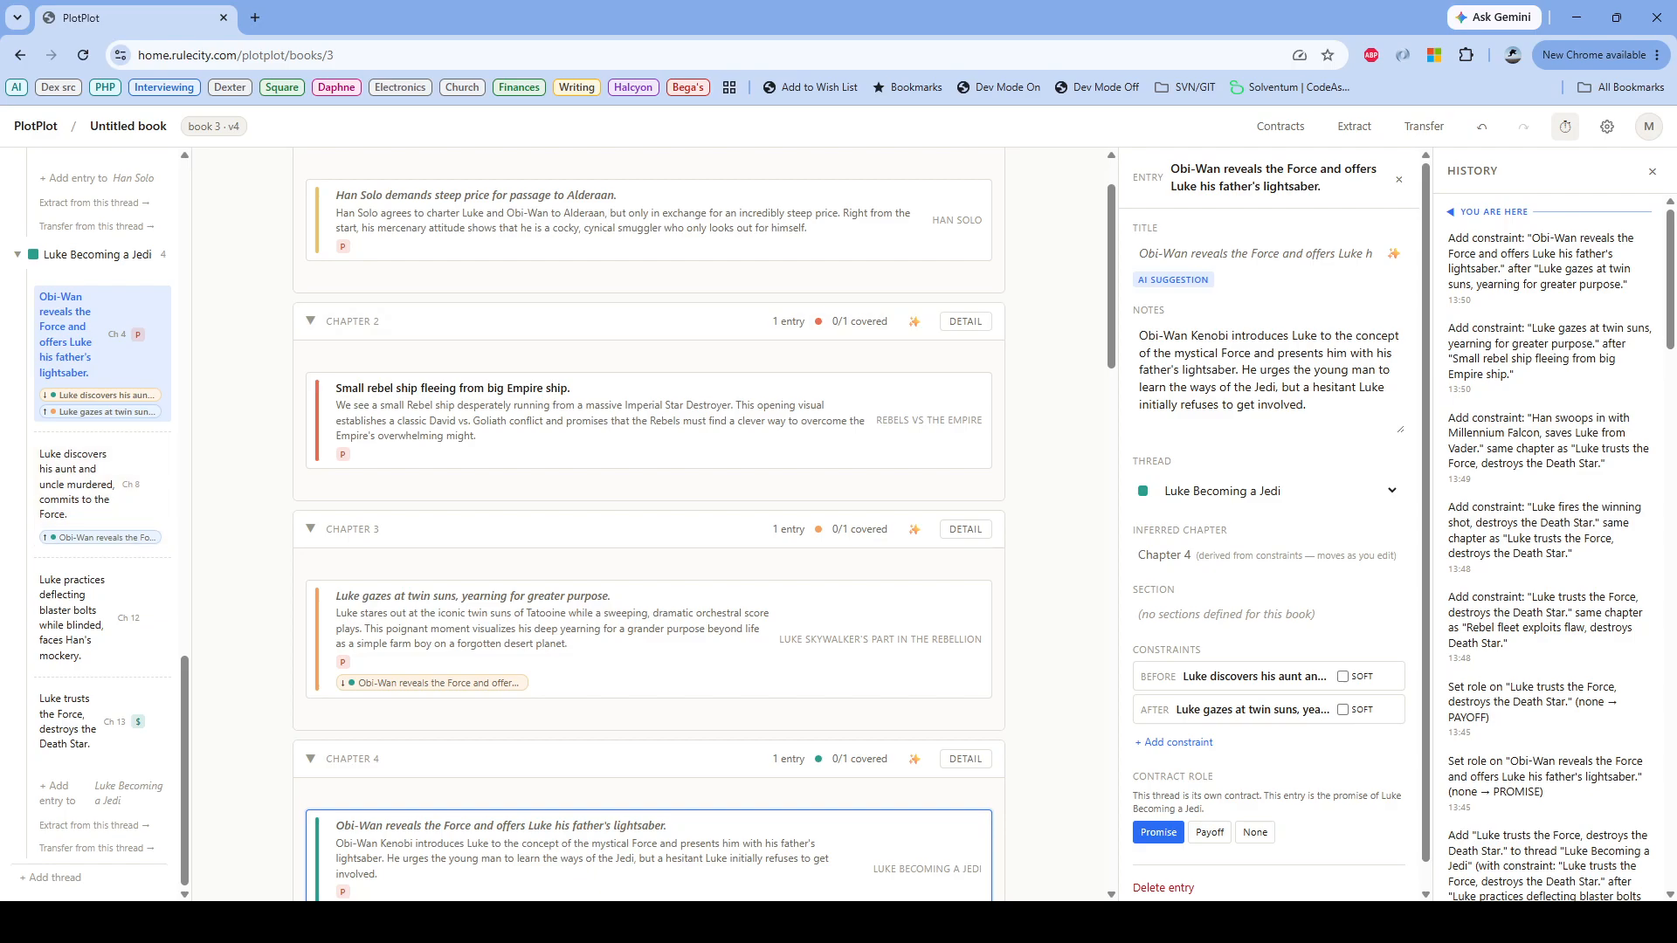
{"action": "left_click_drag", "start_coordinate": [349, 209], "coordinate": [72, 527]}
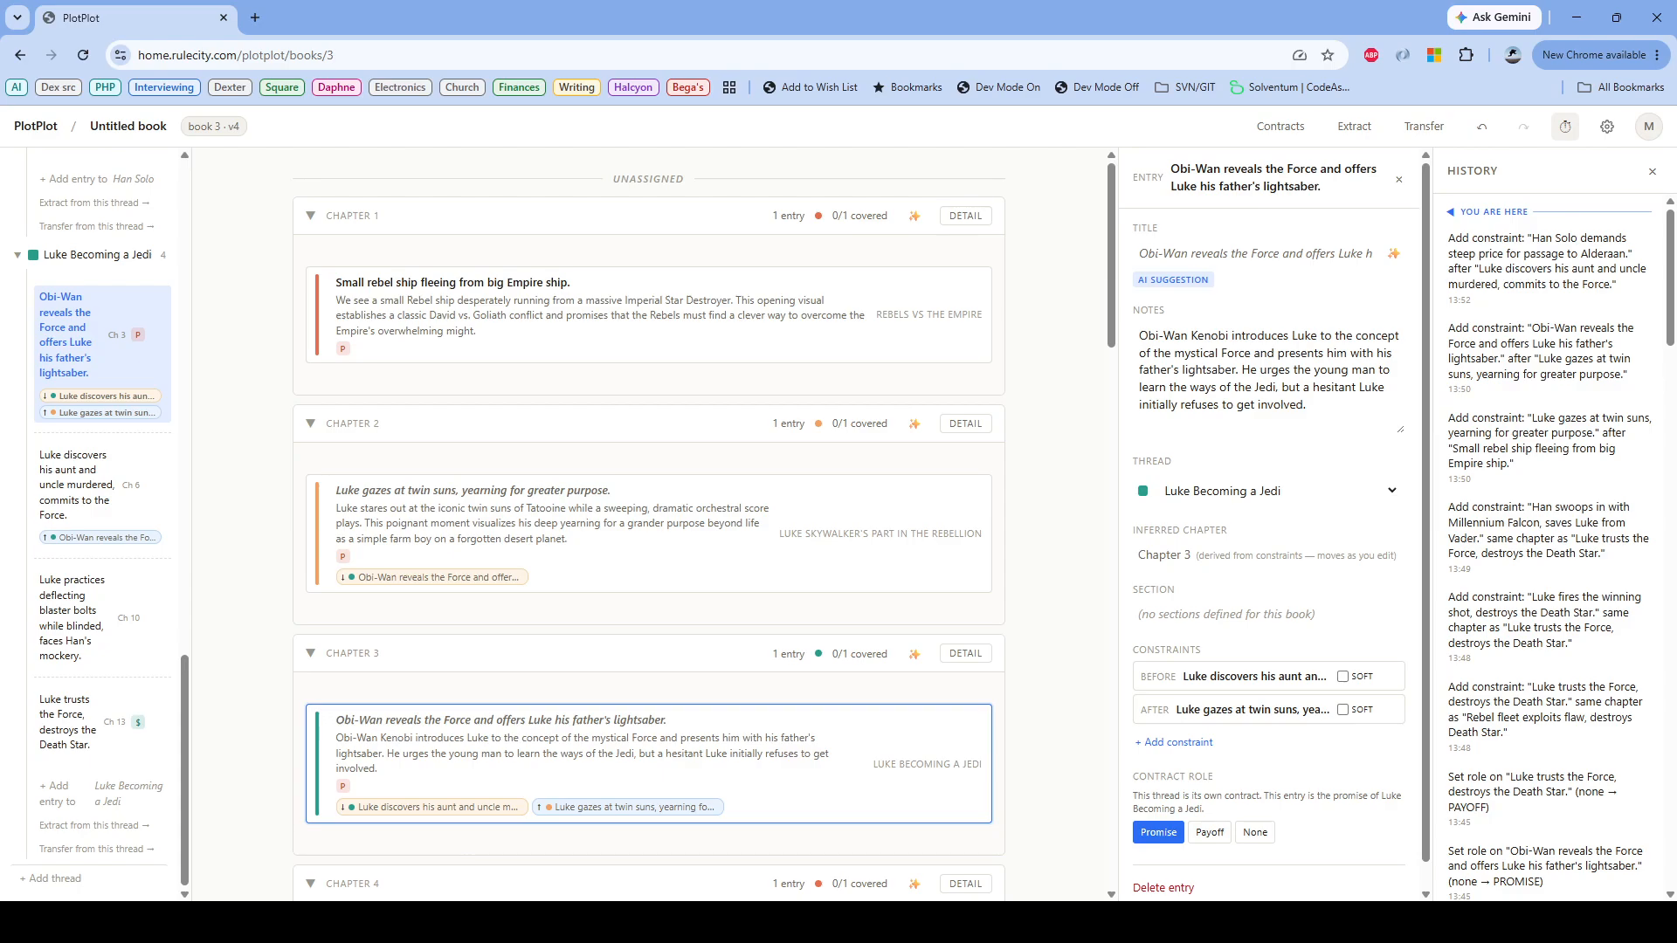
Step: Order "Luke gazes at twin suns, yearning for greater purpose" after "Princess Leia hides plans inside R2-D2, launches escape pod to desert planet"
{"action": "scroll", "coordinate": [649, 523], "scroll_direction": "down", "scroll_amount": 1}
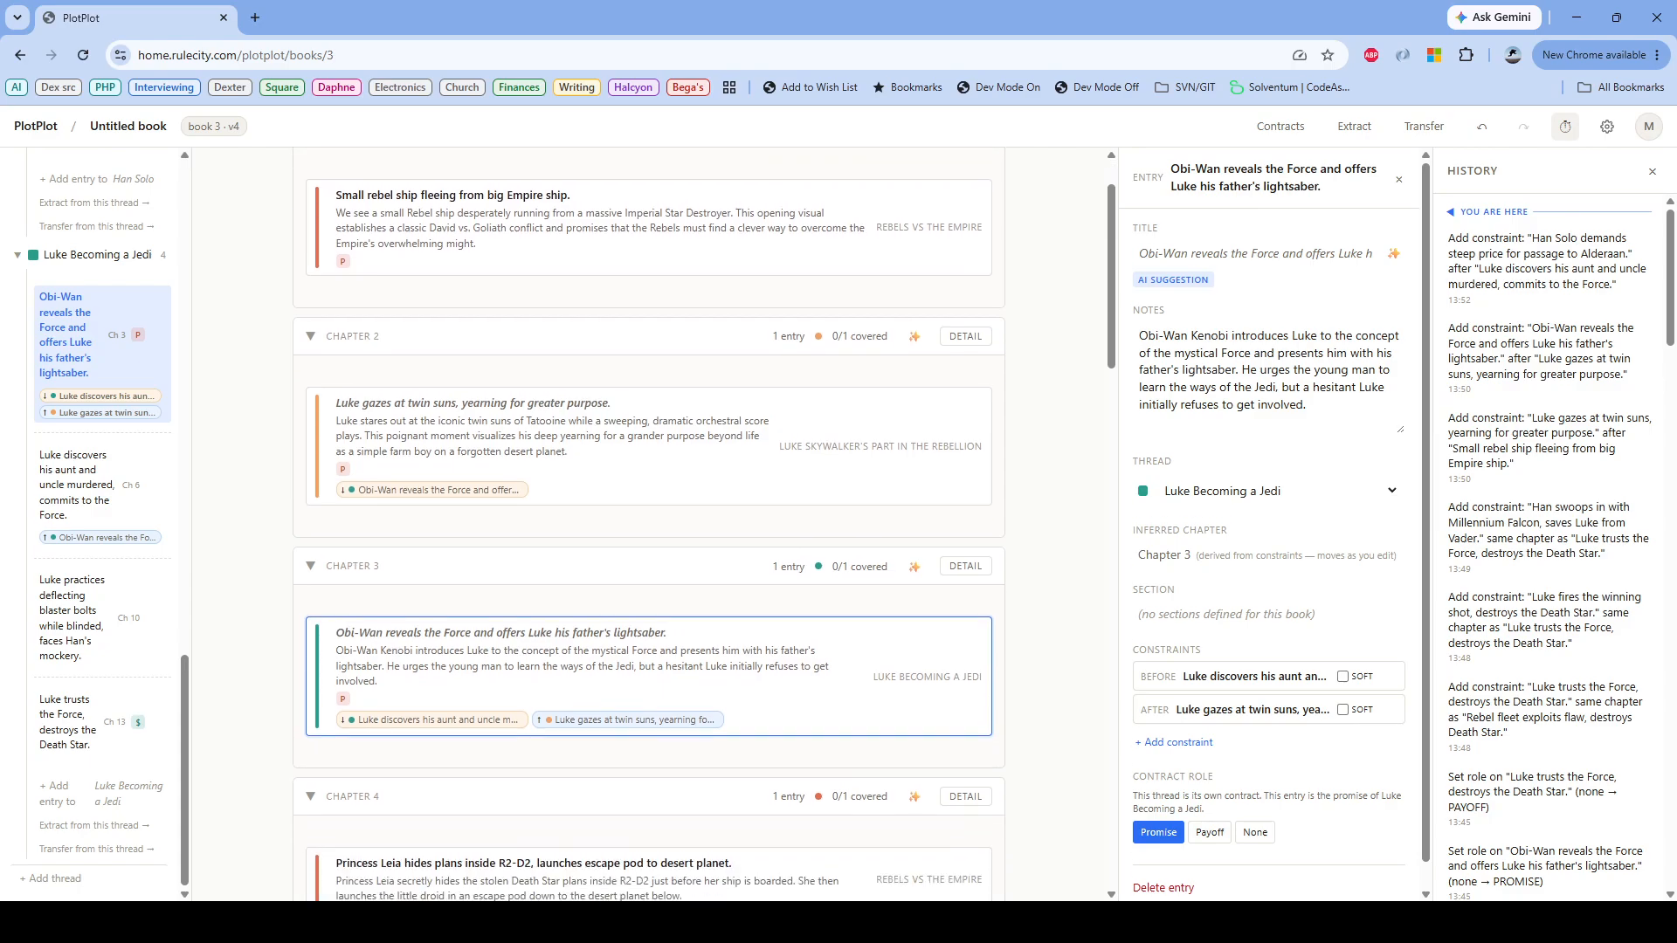
{"action": "scroll", "coordinate": [649, 524], "scroll_direction": "down", "scroll_amount": 3}
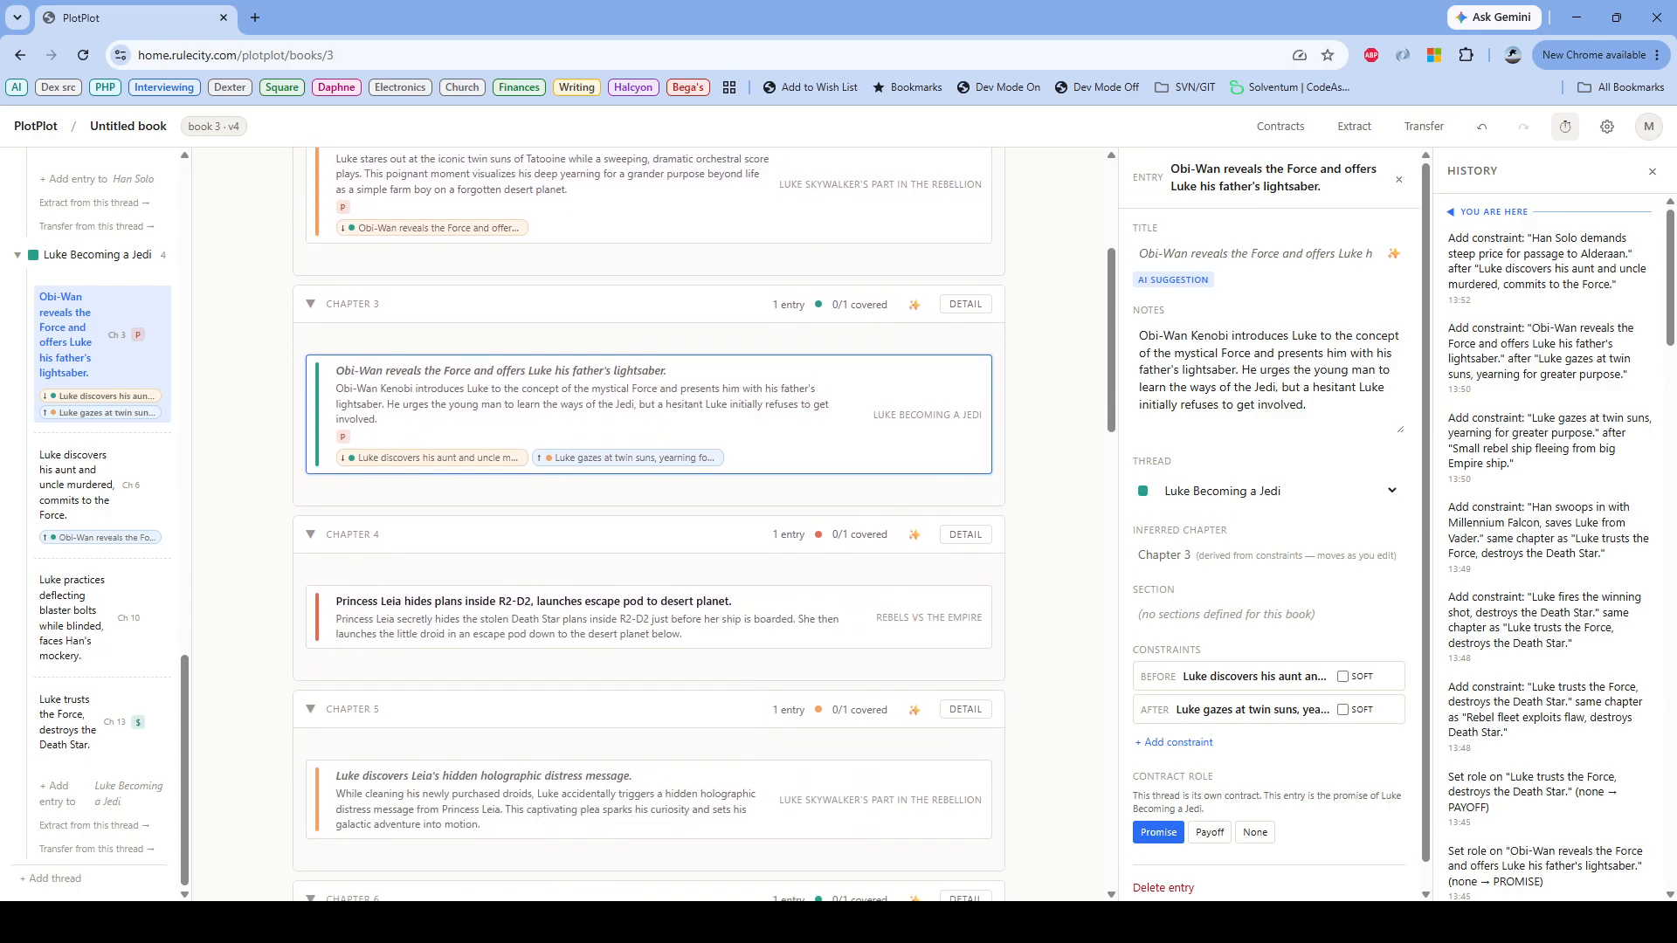
{"action": "scroll", "coordinate": [649, 524], "scroll_direction": "down", "scroll_amount": 1}
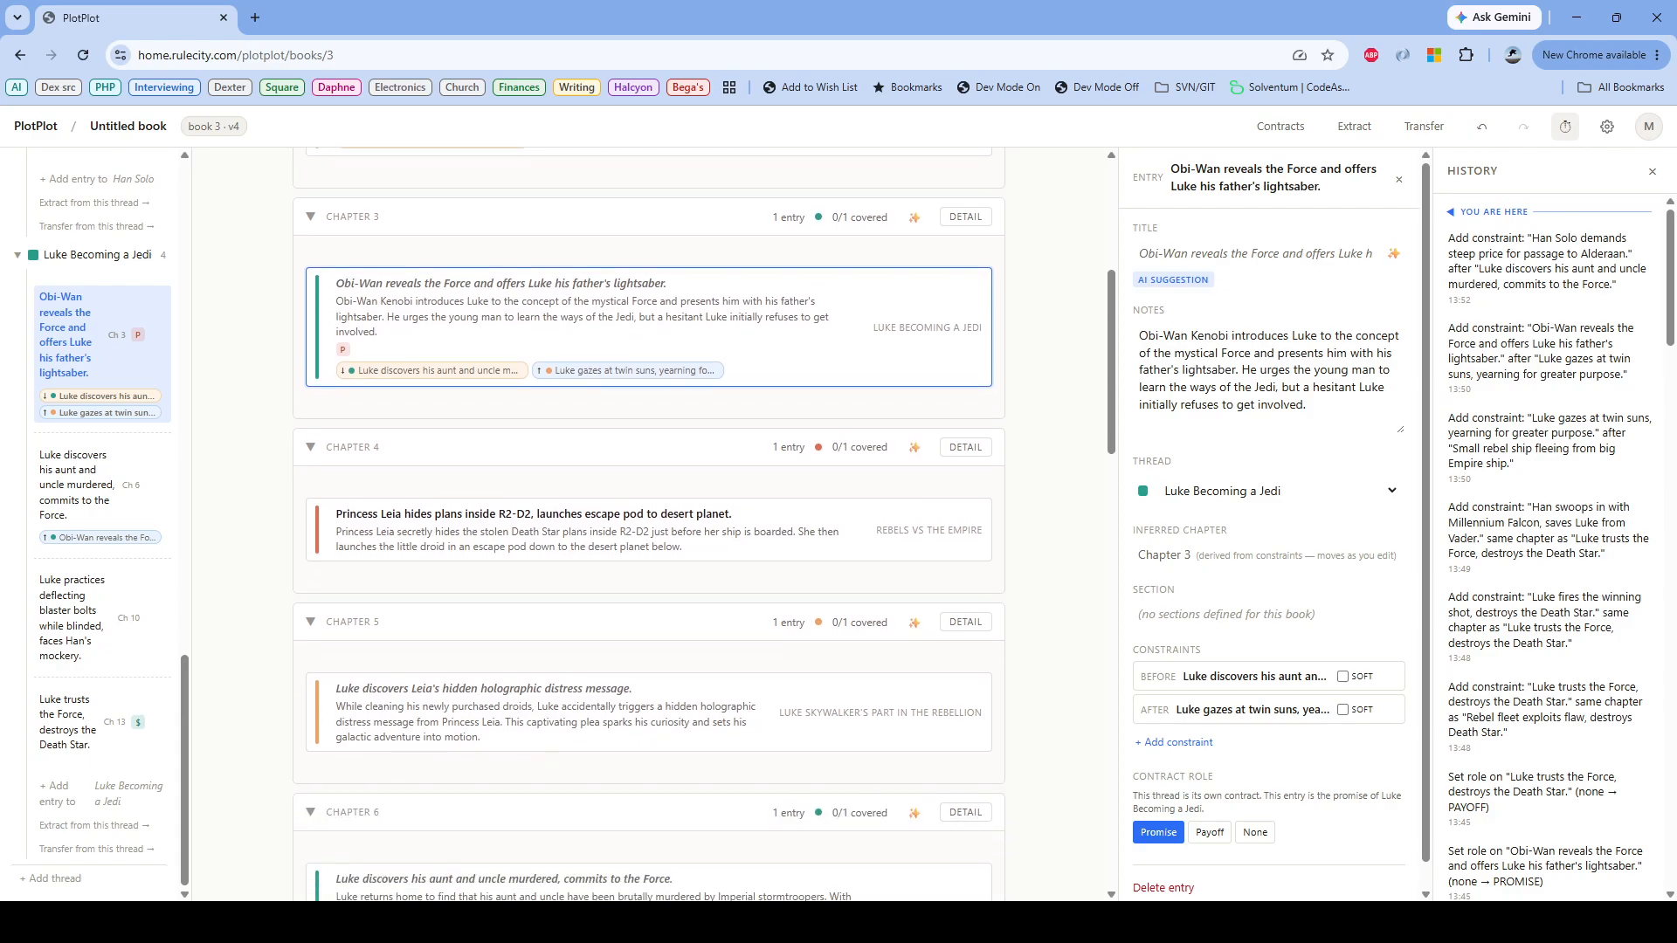
{"action": "scroll", "coordinate": [649, 524], "scroll_direction": "up", "scroll_amount": 4}
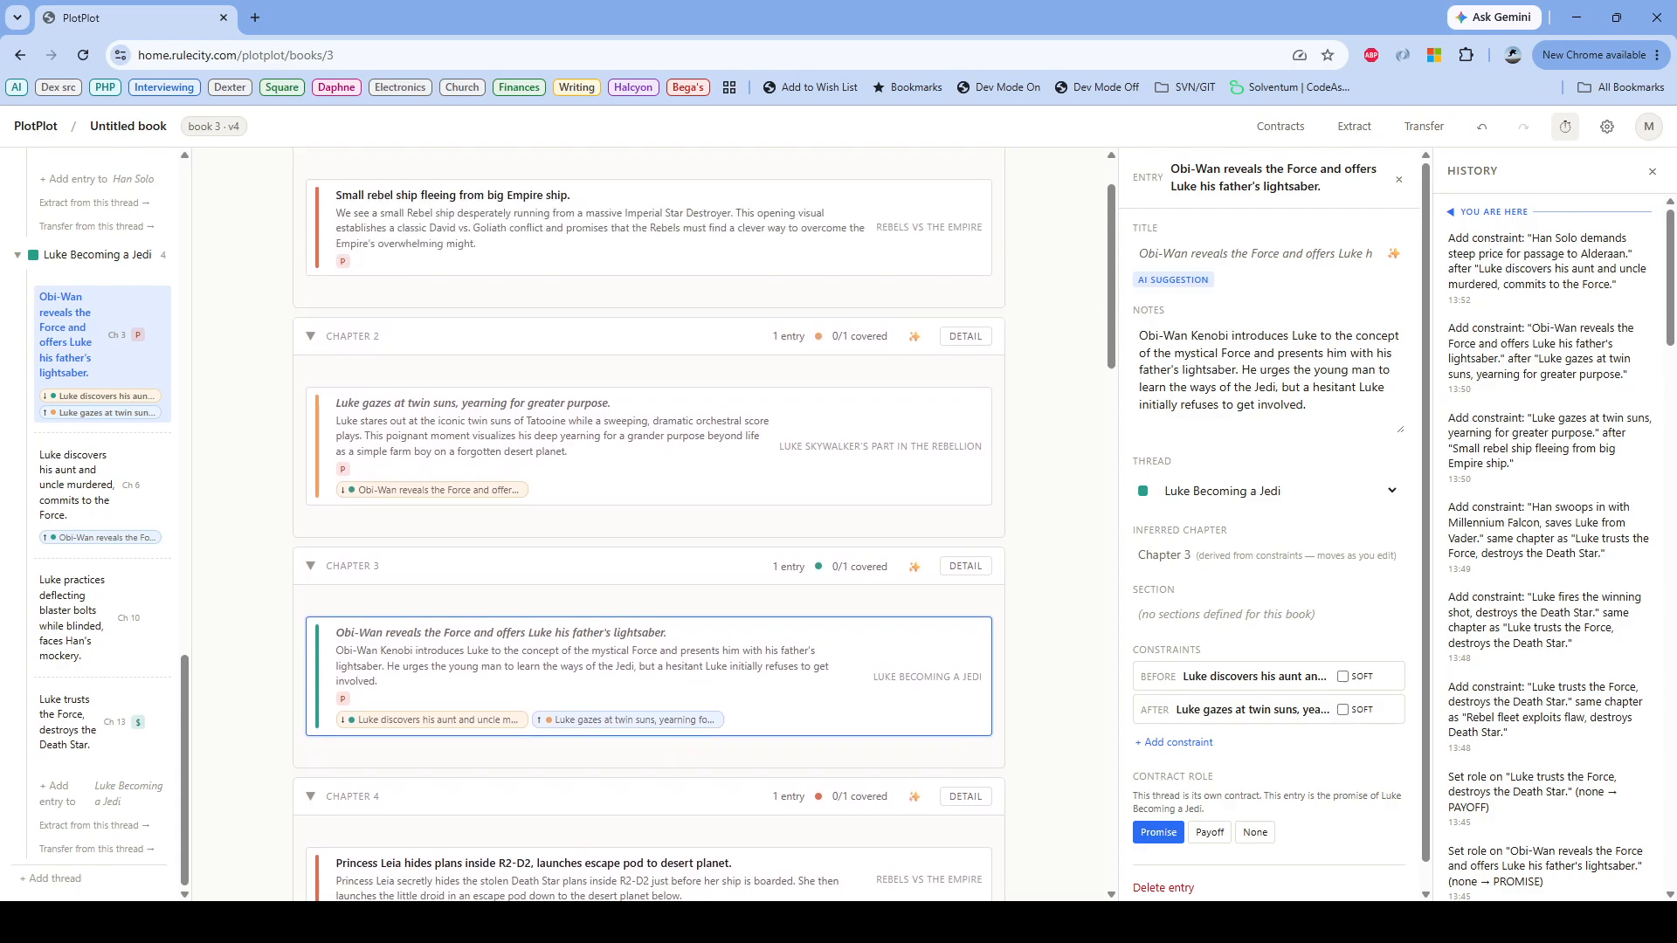
{"action": "scroll", "coordinate": [648, 524], "scroll_direction": "down", "scroll_amount": 1}
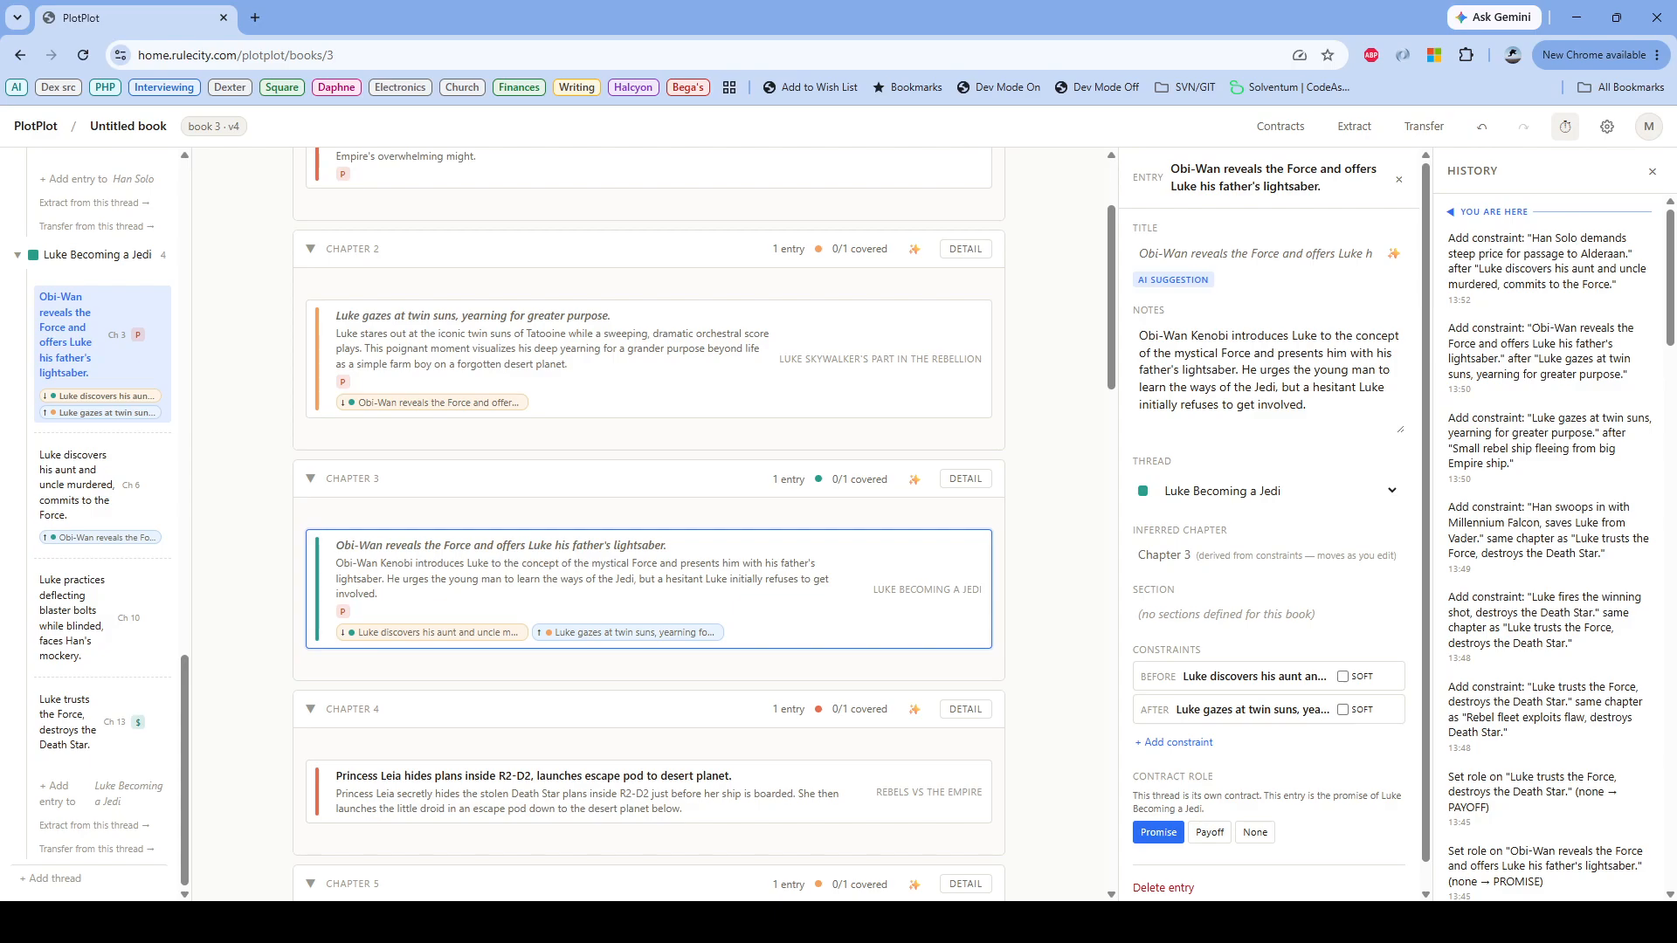
{"action": "left_click_drag", "start_coordinate": [366, 778], "coordinate": [424, 284]}
{"action": "scroll", "coordinate": [648, 524], "scroll_direction": "up", "scroll_amount": 4}
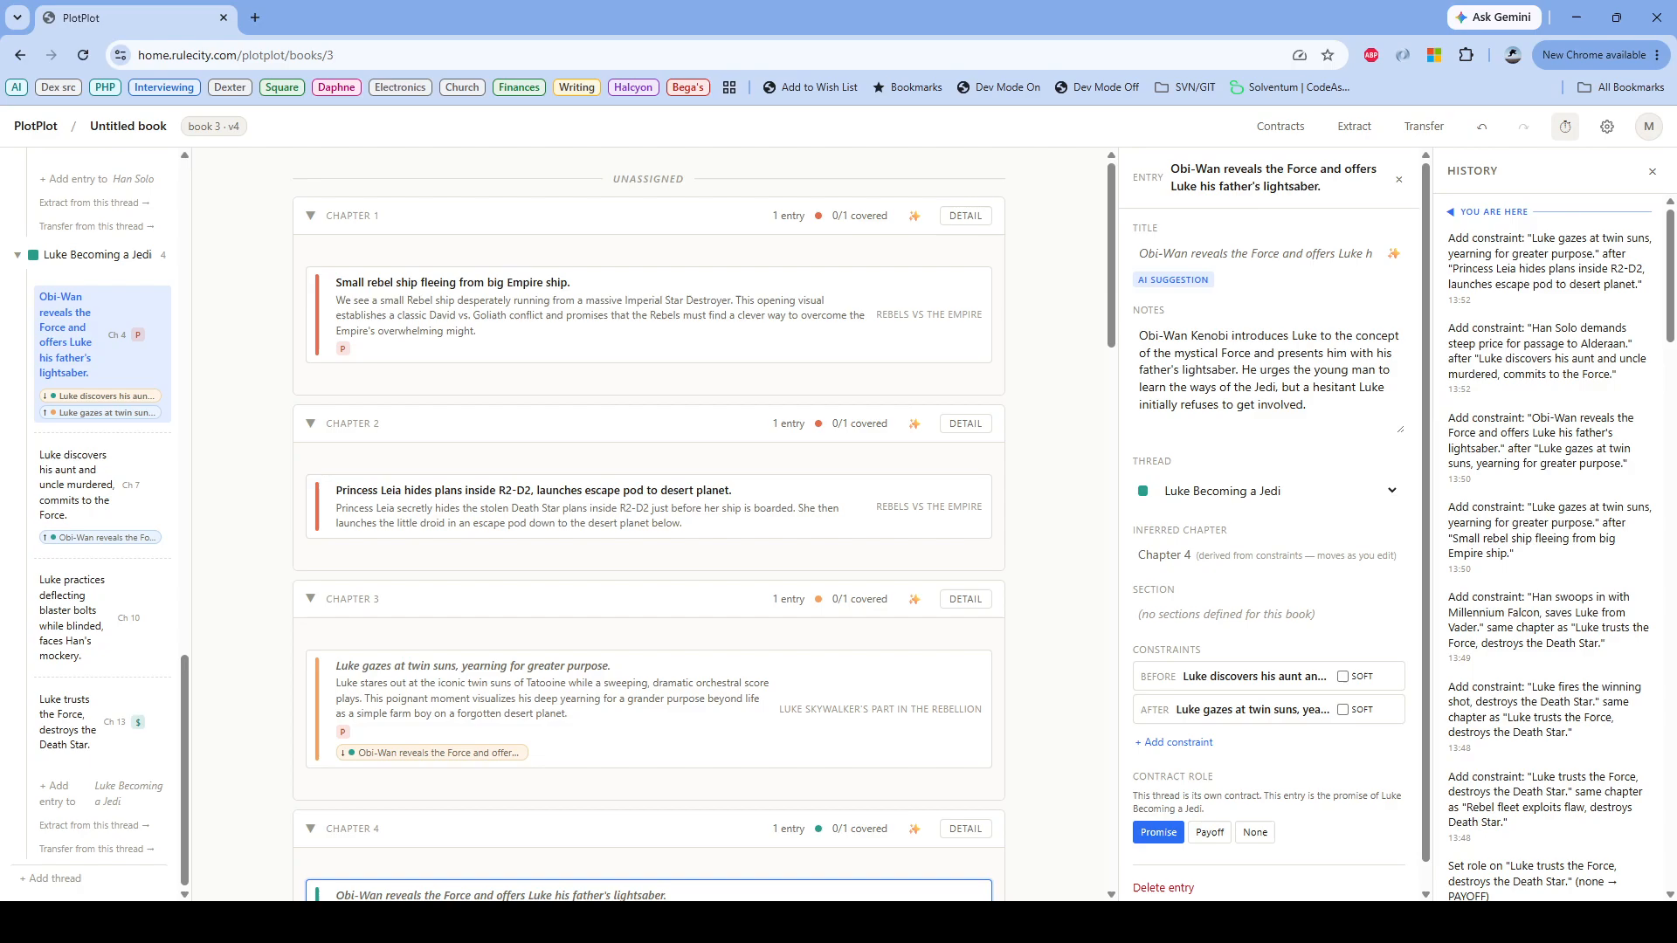
Step: Order "Obi-Wan reveals the Force and offers Luke his father's lightsaber" after "Luke discovers Leia's hidden holographic distress message"
{"action": "scroll", "coordinate": [648, 524], "scroll_direction": "down", "scroll_amount": 1}
{"action": "scroll", "coordinate": [647, 524], "scroll_direction": "down", "scroll_amount": 3}
{"action": "scroll", "coordinate": [648, 524], "scroll_direction": "down", "scroll_amount": 2}
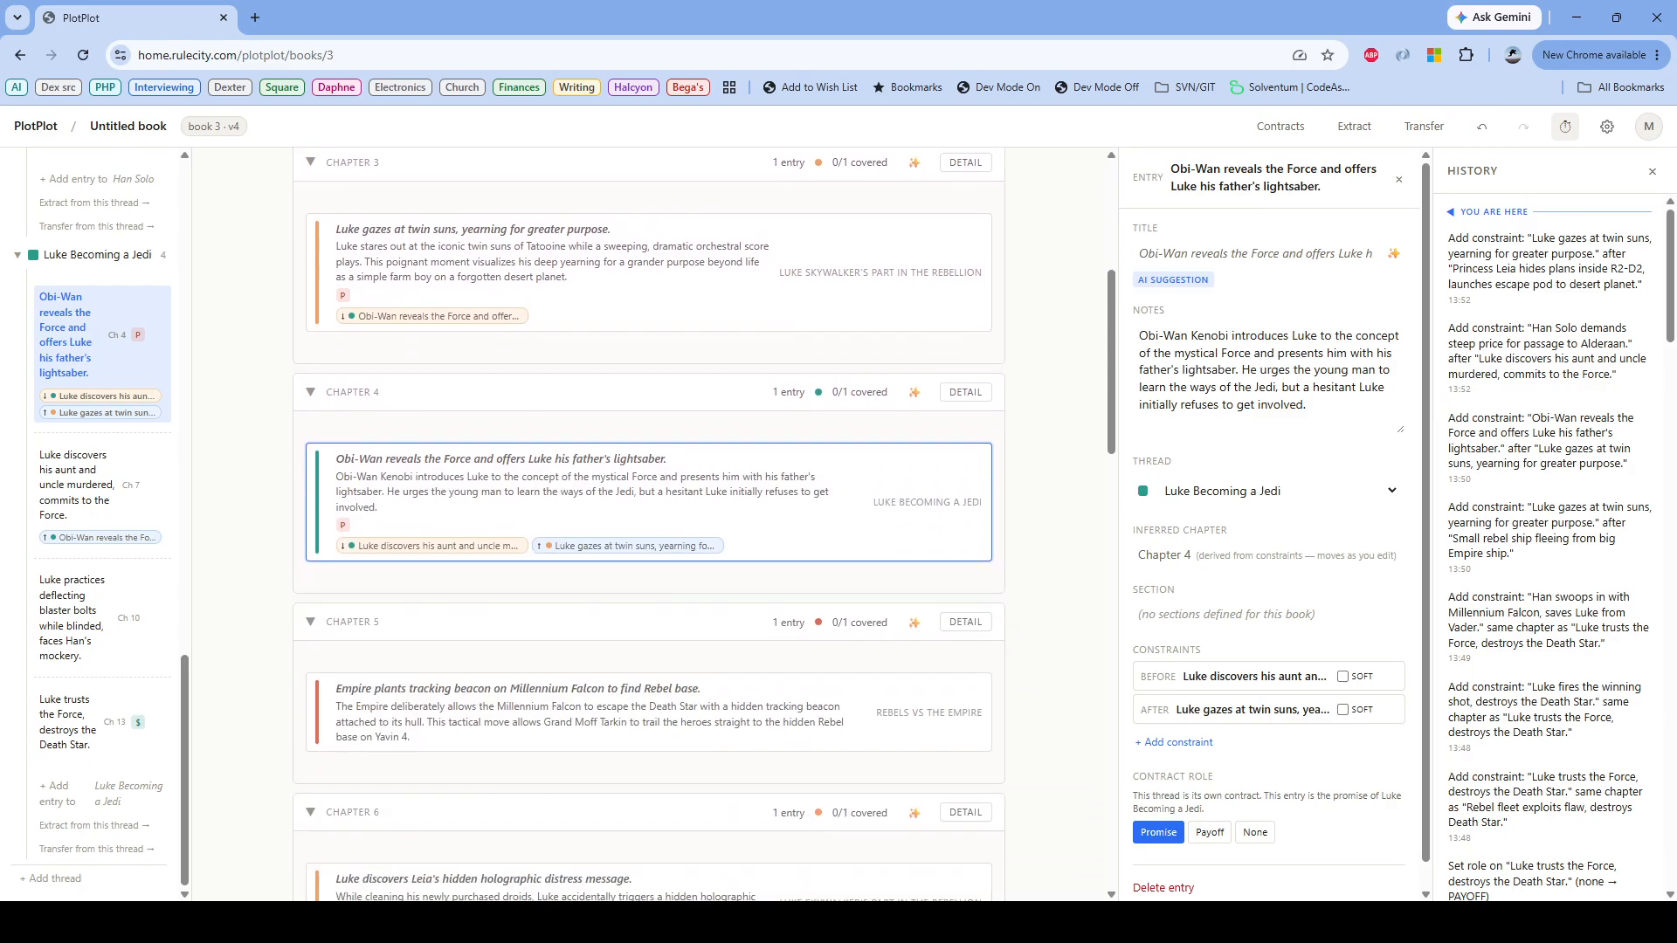
{"action": "scroll", "coordinate": [648, 524], "scroll_direction": "down", "scroll_amount": 3}
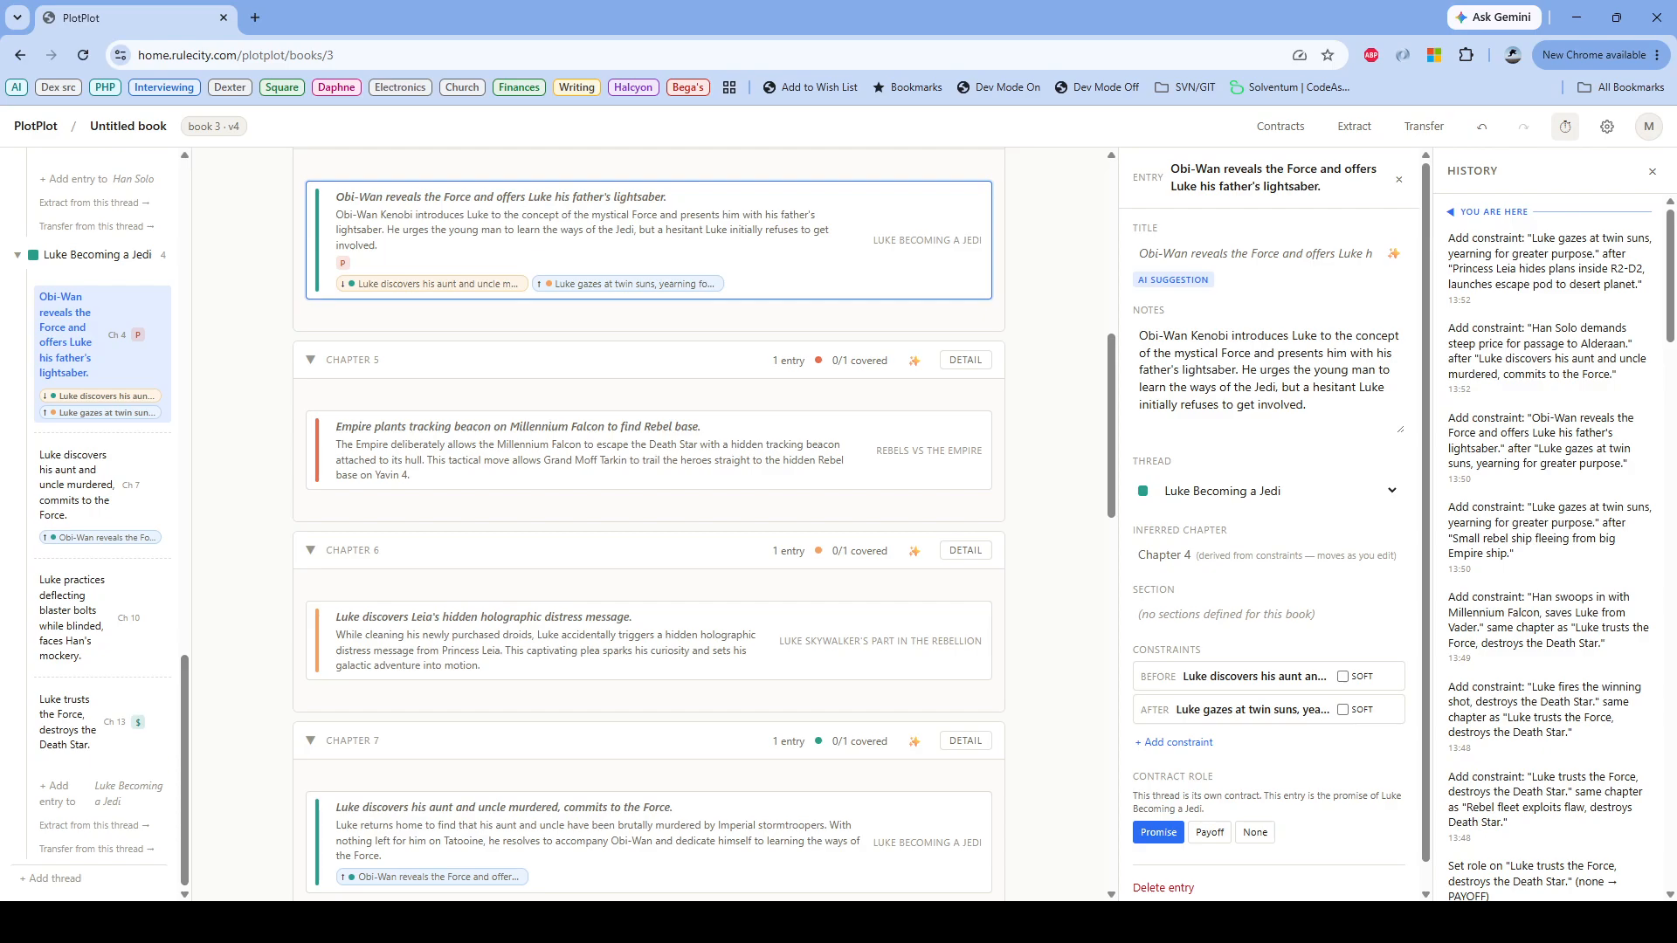
{"action": "scroll", "coordinate": [648, 524], "scroll_direction": "up", "scroll_amount": 1}
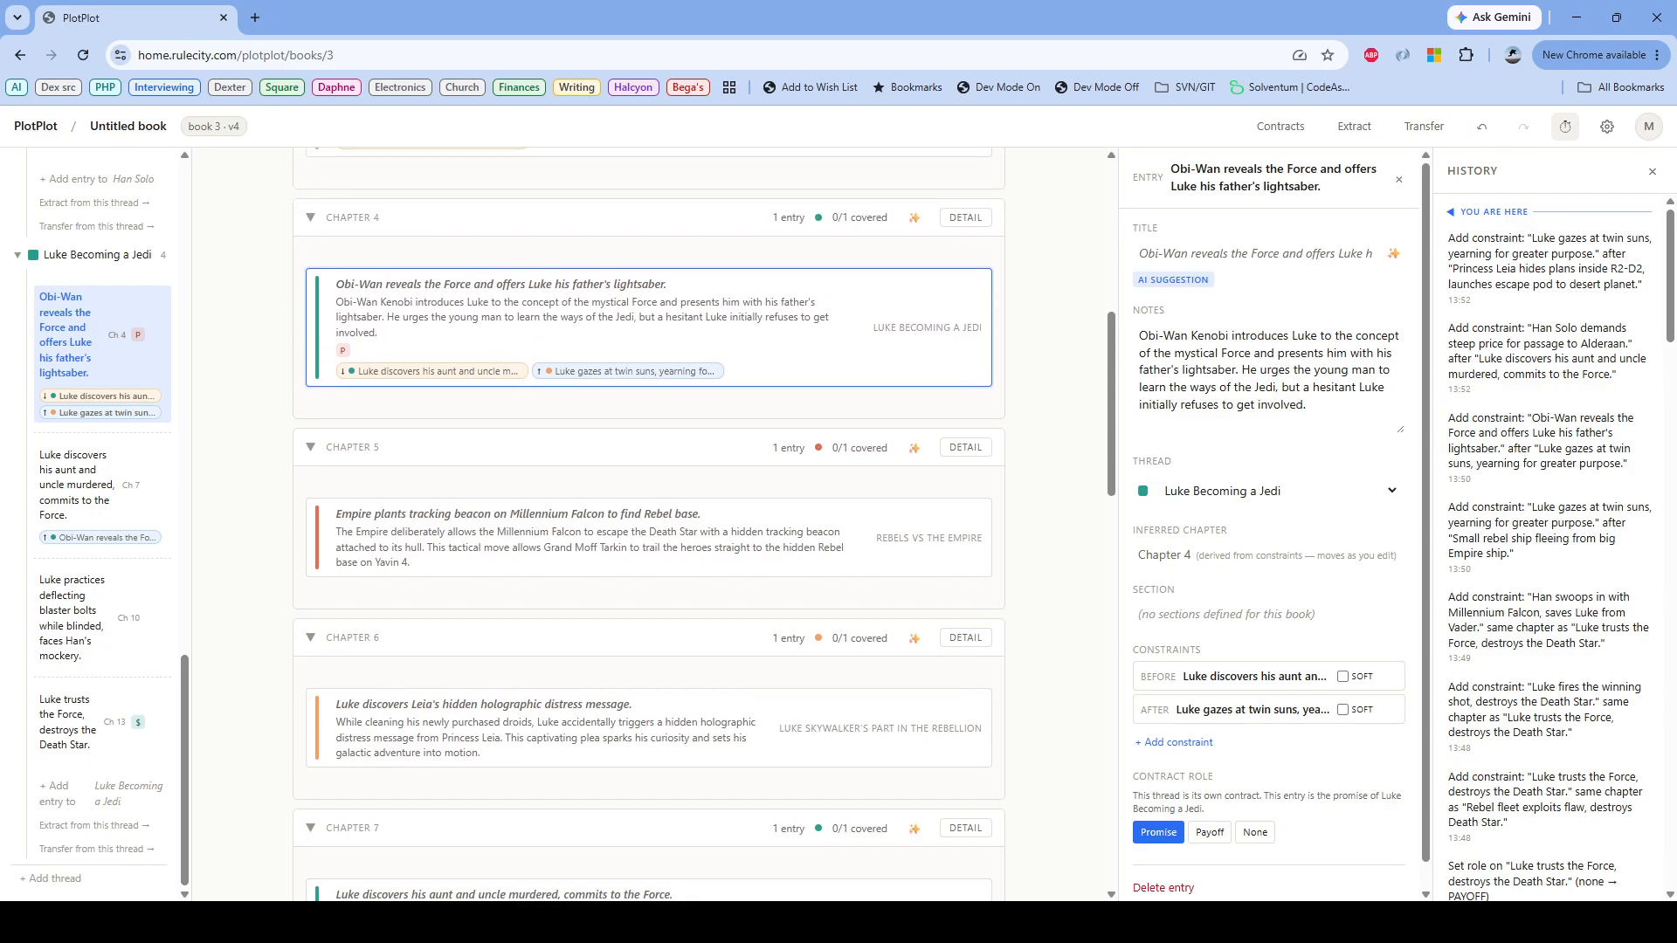
{"action": "scroll", "coordinate": [648, 524], "scroll_direction": "up", "scroll_amount": 1}
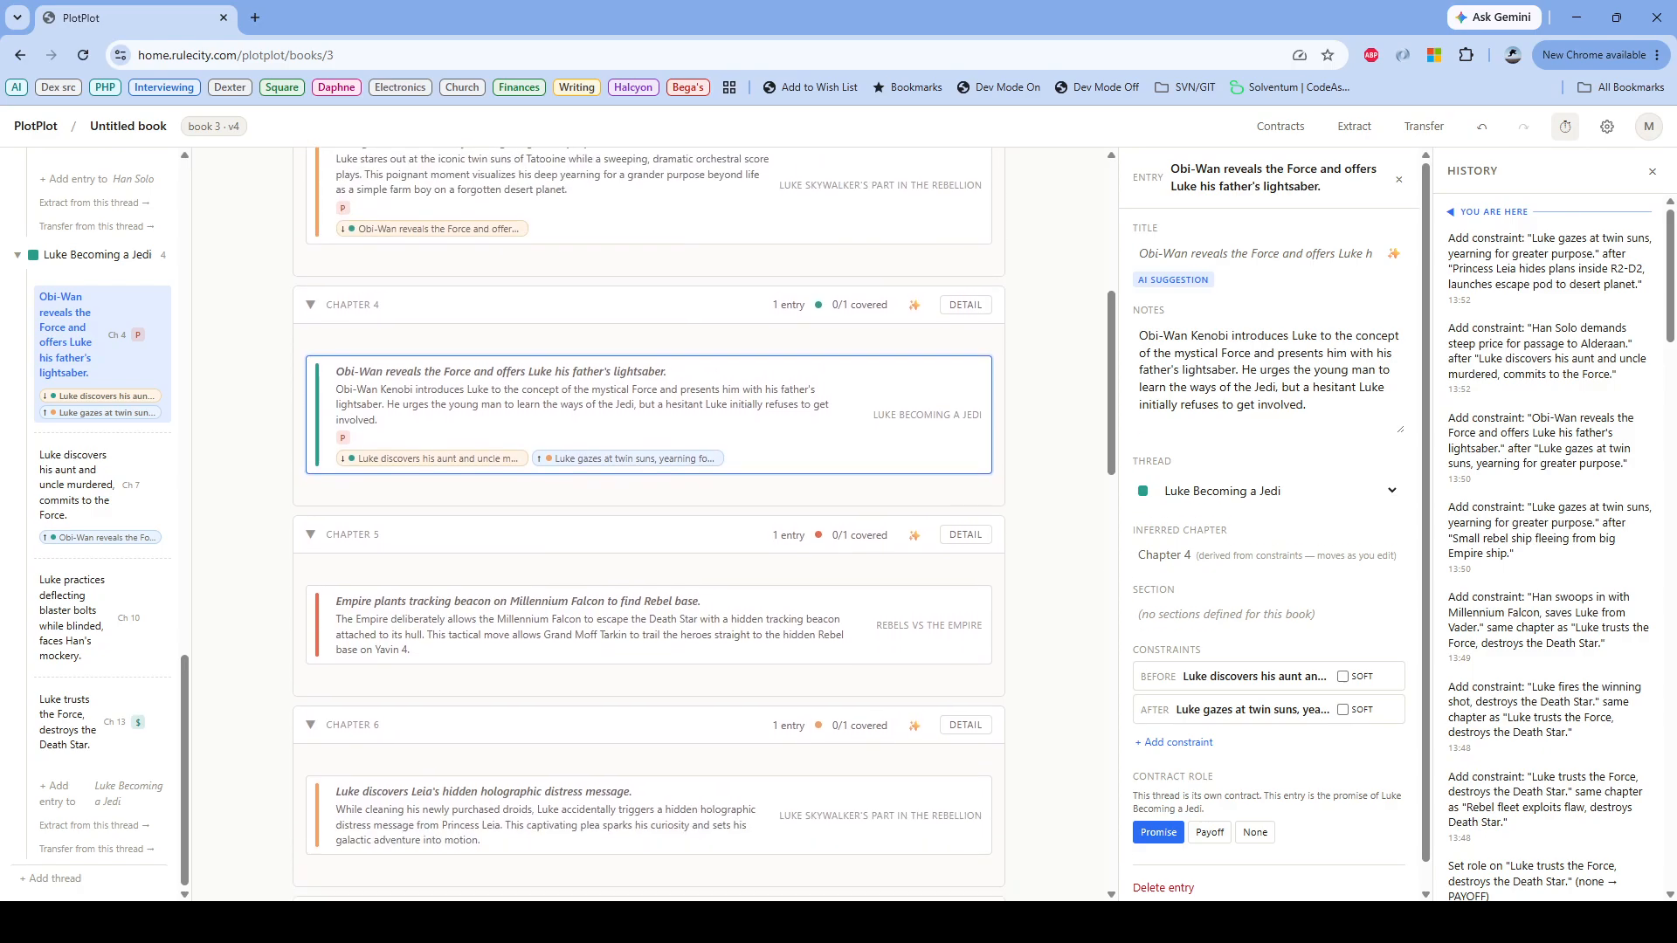
{"action": "left_click_drag", "start_coordinate": [367, 790], "coordinate": [371, 345]}
Step: Try to place "Luke discovers his aunt and uncle murdered" directly after "Obi-Wan reveals the Force and offers Luke his father's lightsaber"
{"action": "scroll", "coordinate": [648, 524], "scroll_direction": "down", "scroll_amount": 1}
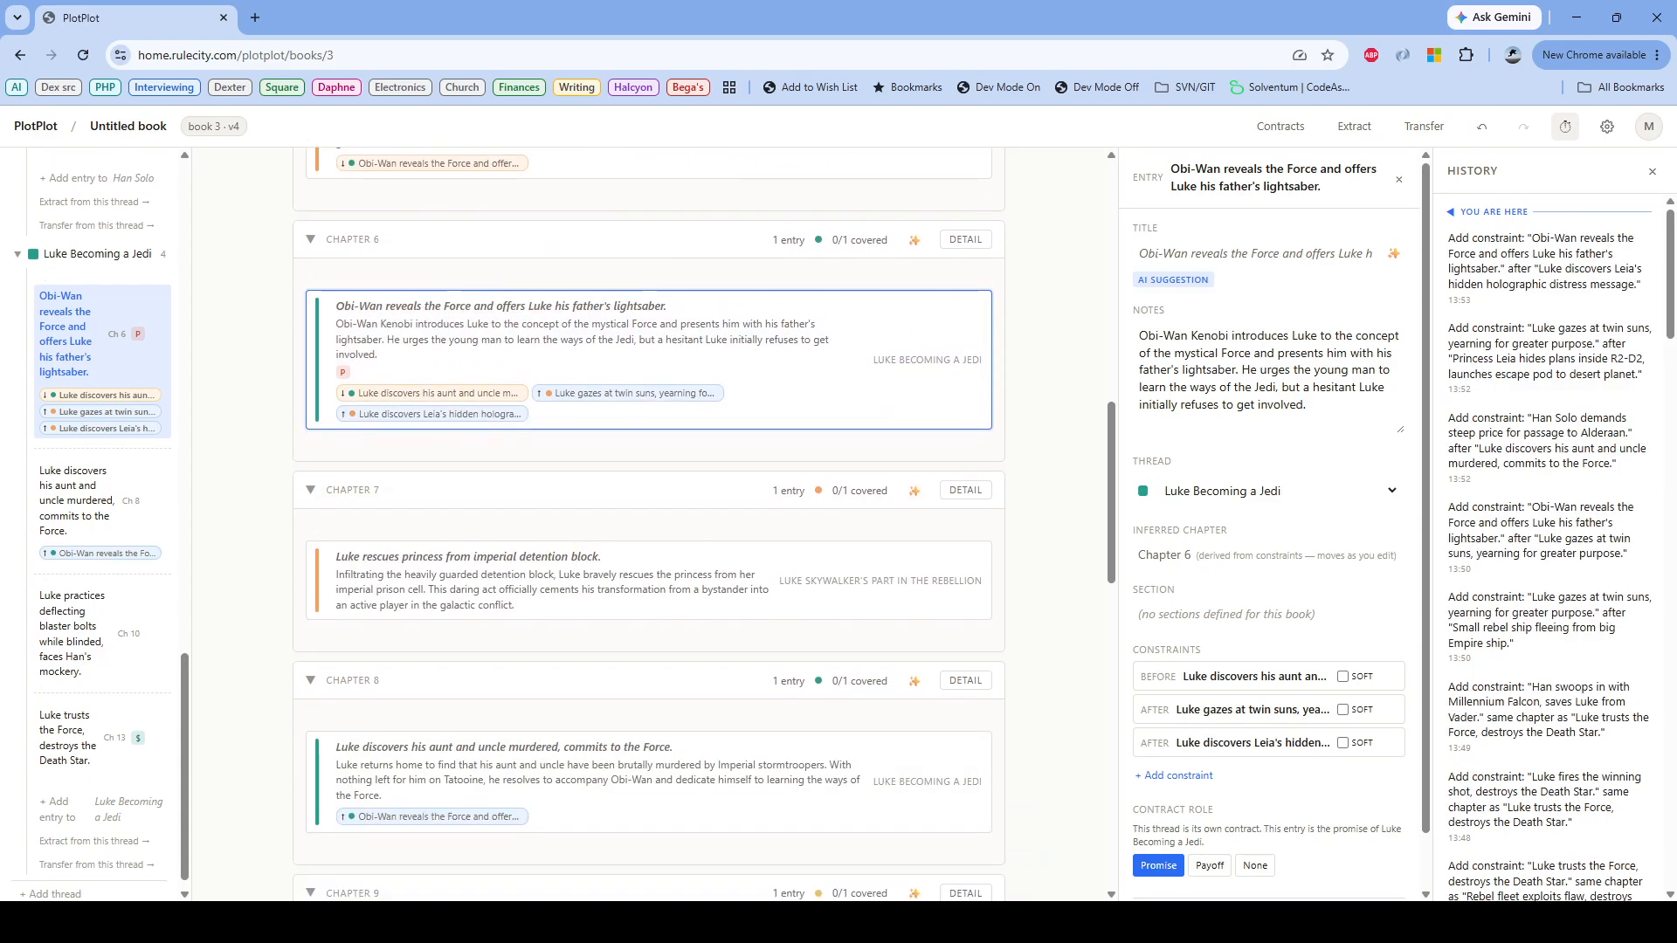
{"action": "scroll", "coordinate": [648, 524], "scroll_direction": "down", "scroll_amount": 1}
{"action": "scroll", "coordinate": [648, 524], "scroll_direction": "up", "scroll_amount": 1}
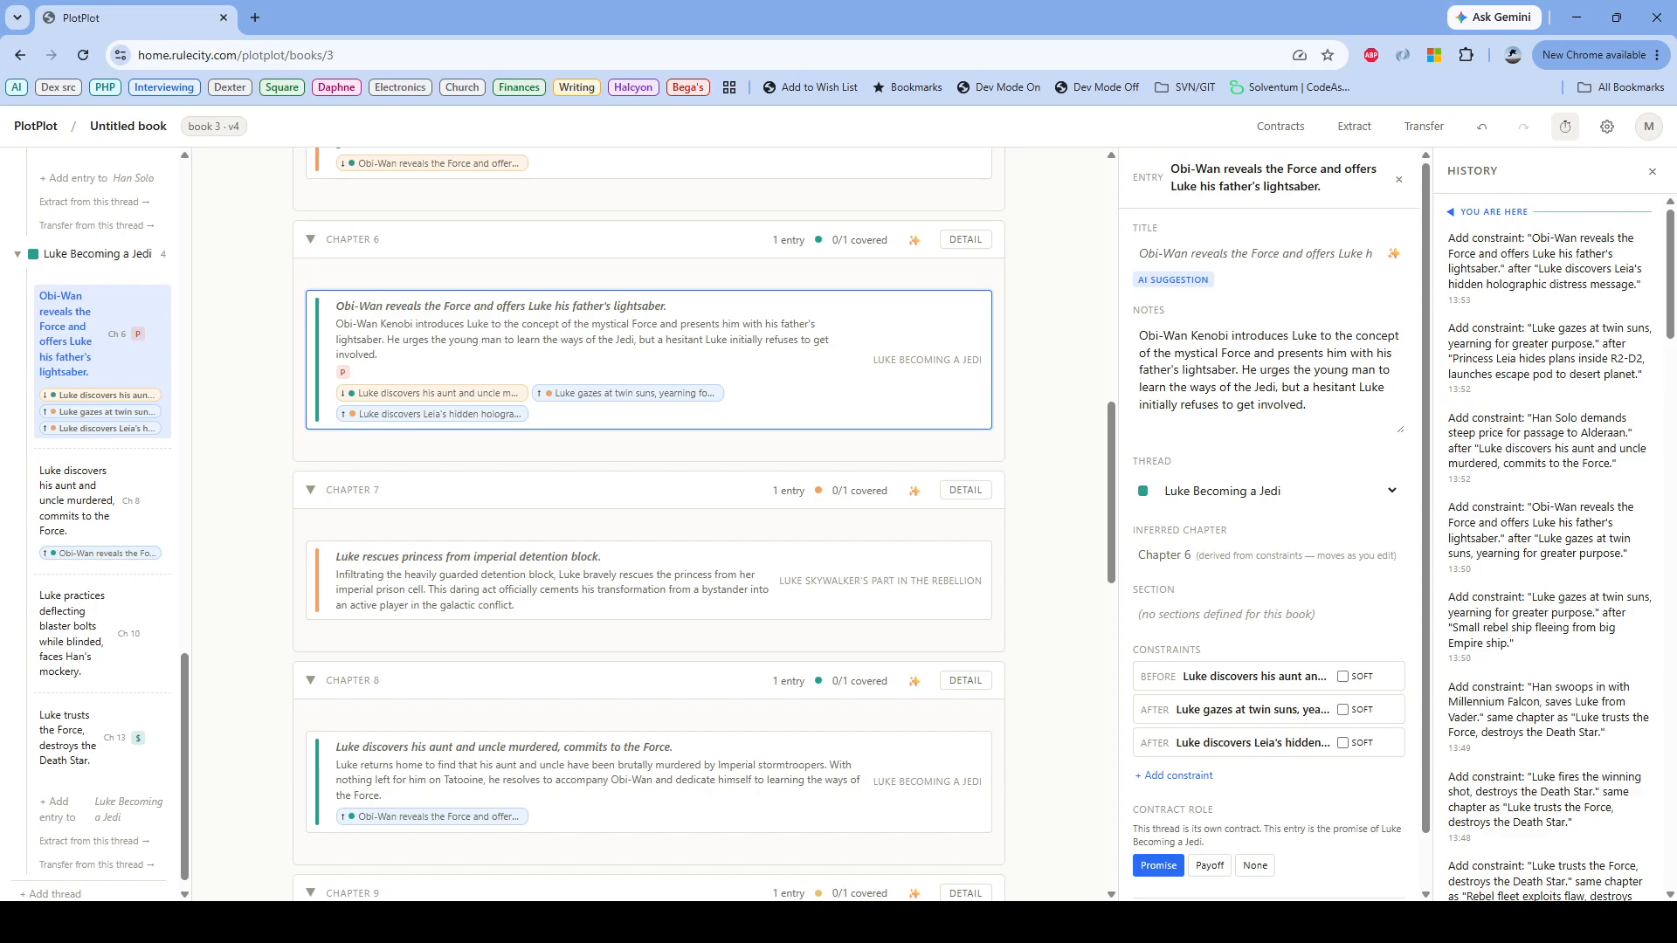
{"action": "left_click_drag", "start_coordinate": [437, 773], "coordinate": [478, 442]}
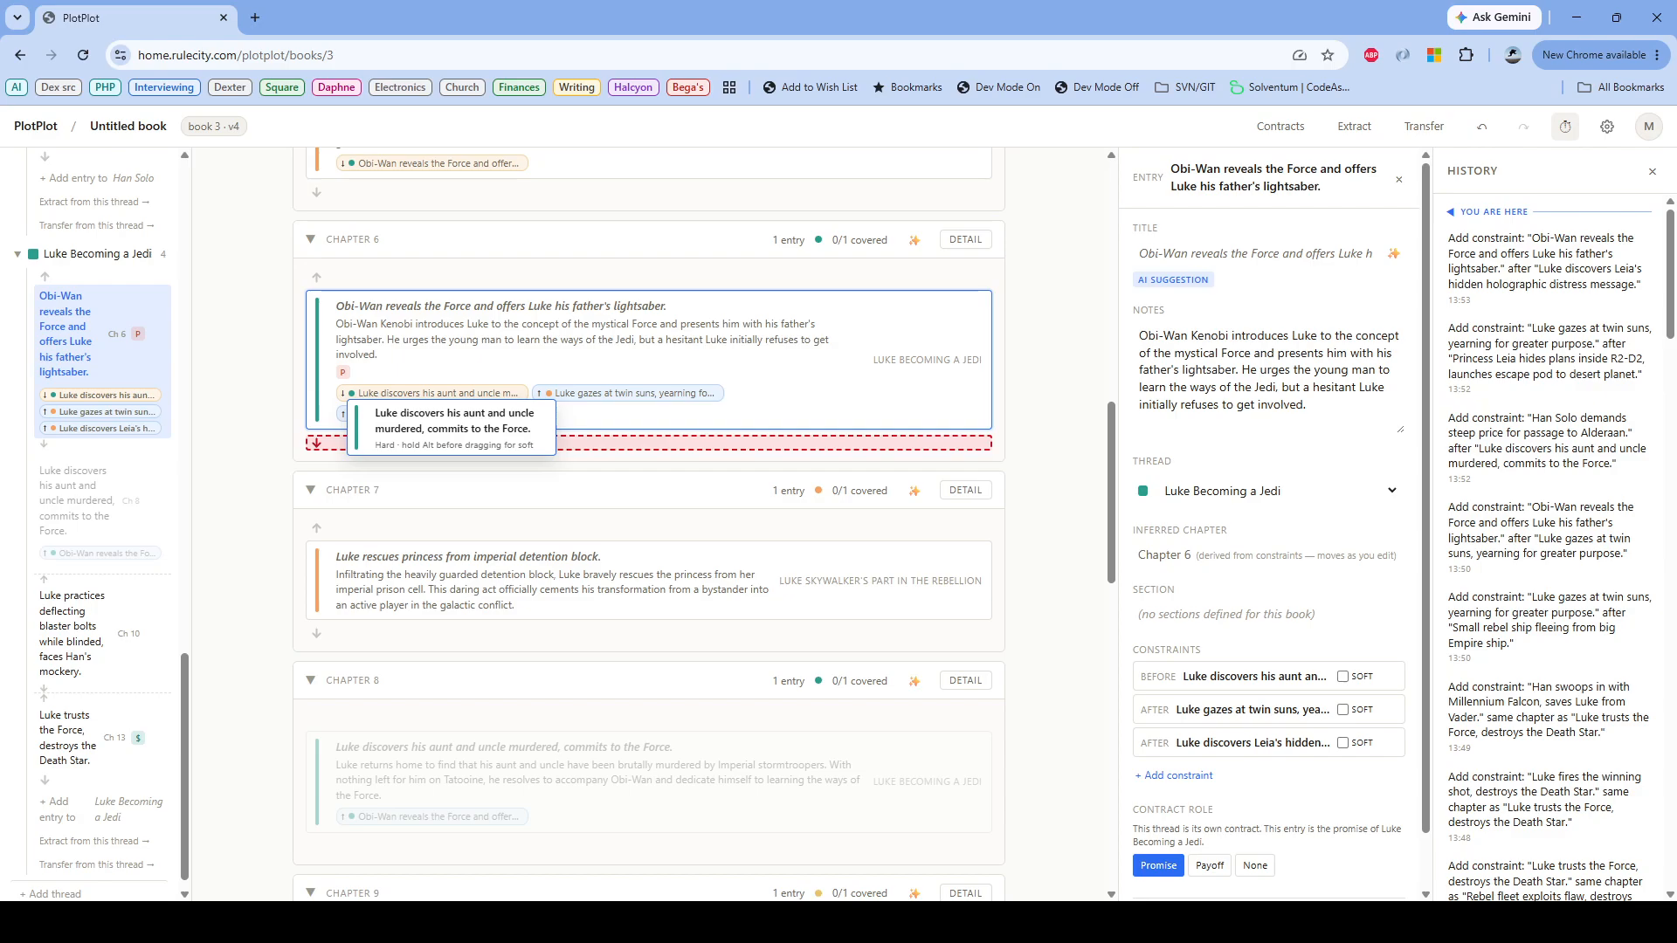
{"action": "left_click_drag", "start_coordinate": [477, 442], "coordinate": [483, 444]}
{"action": "left_click_drag", "start_coordinate": [436, 773], "coordinate": [485, 442]}
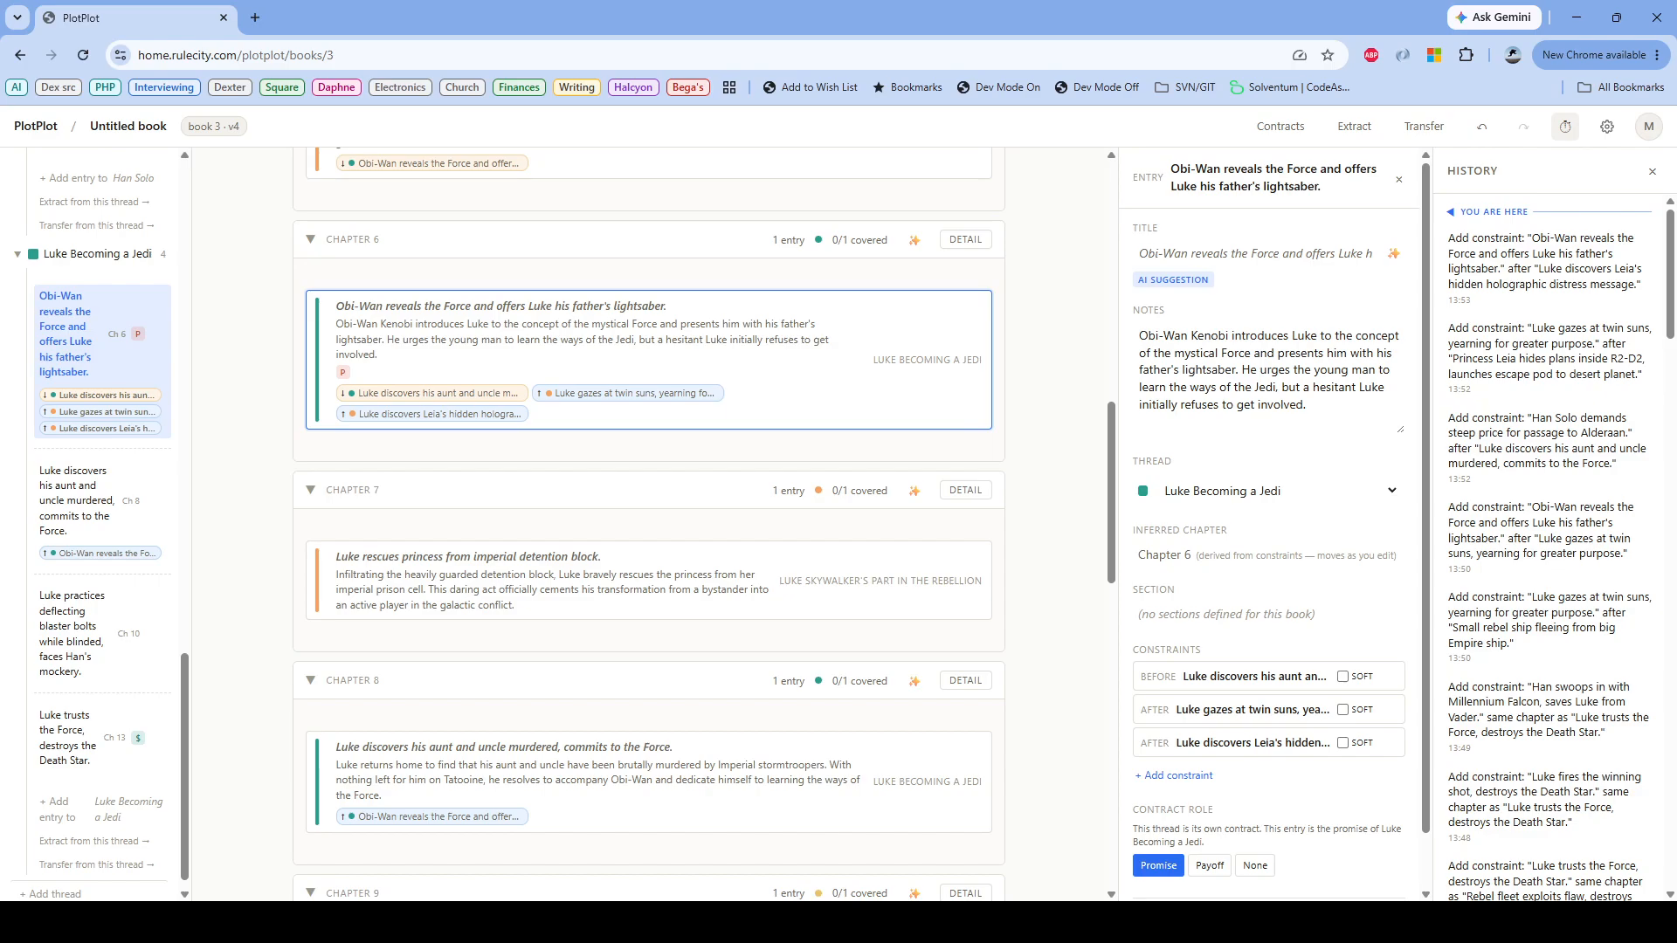
Step: Order "Luke rescues princess from imperial detention block" after both "Luke discovers his aunt and uncle murdered" and "Luke practices deflecting blaster bolts while blinded"
{"action": "left_click_drag", "start_coordinate": [436, 772], "coordinate": [484, 521]}
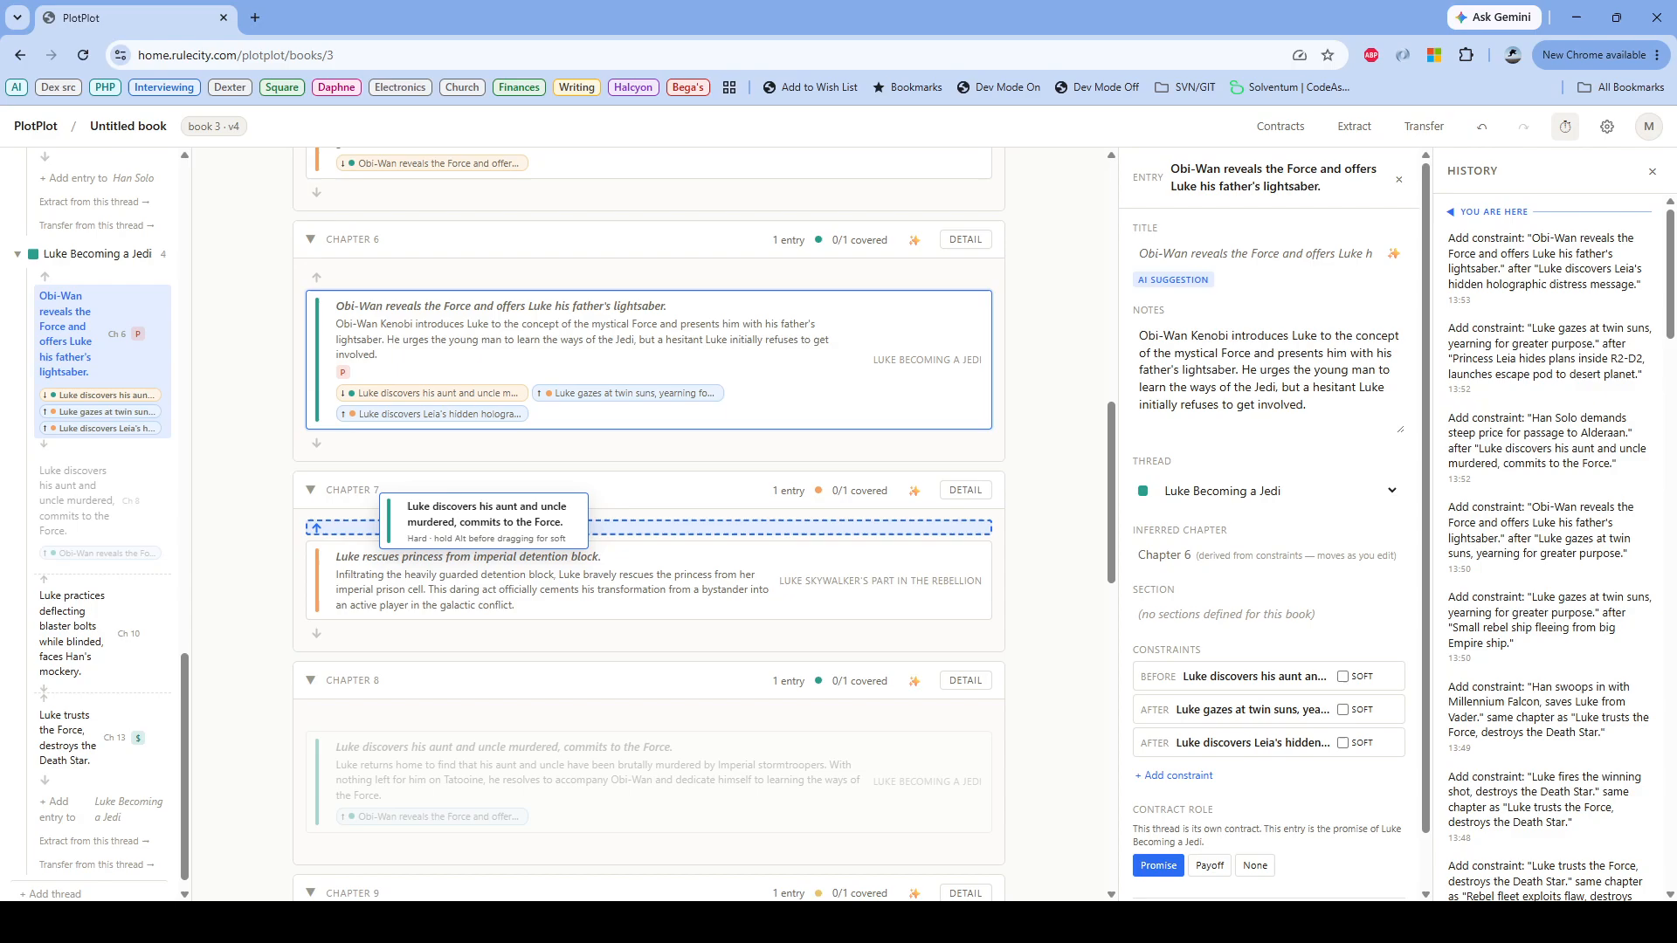
{"action": "left_click_drag", "start_coordinate": [484, 521], "coordinate": [483, 521]}
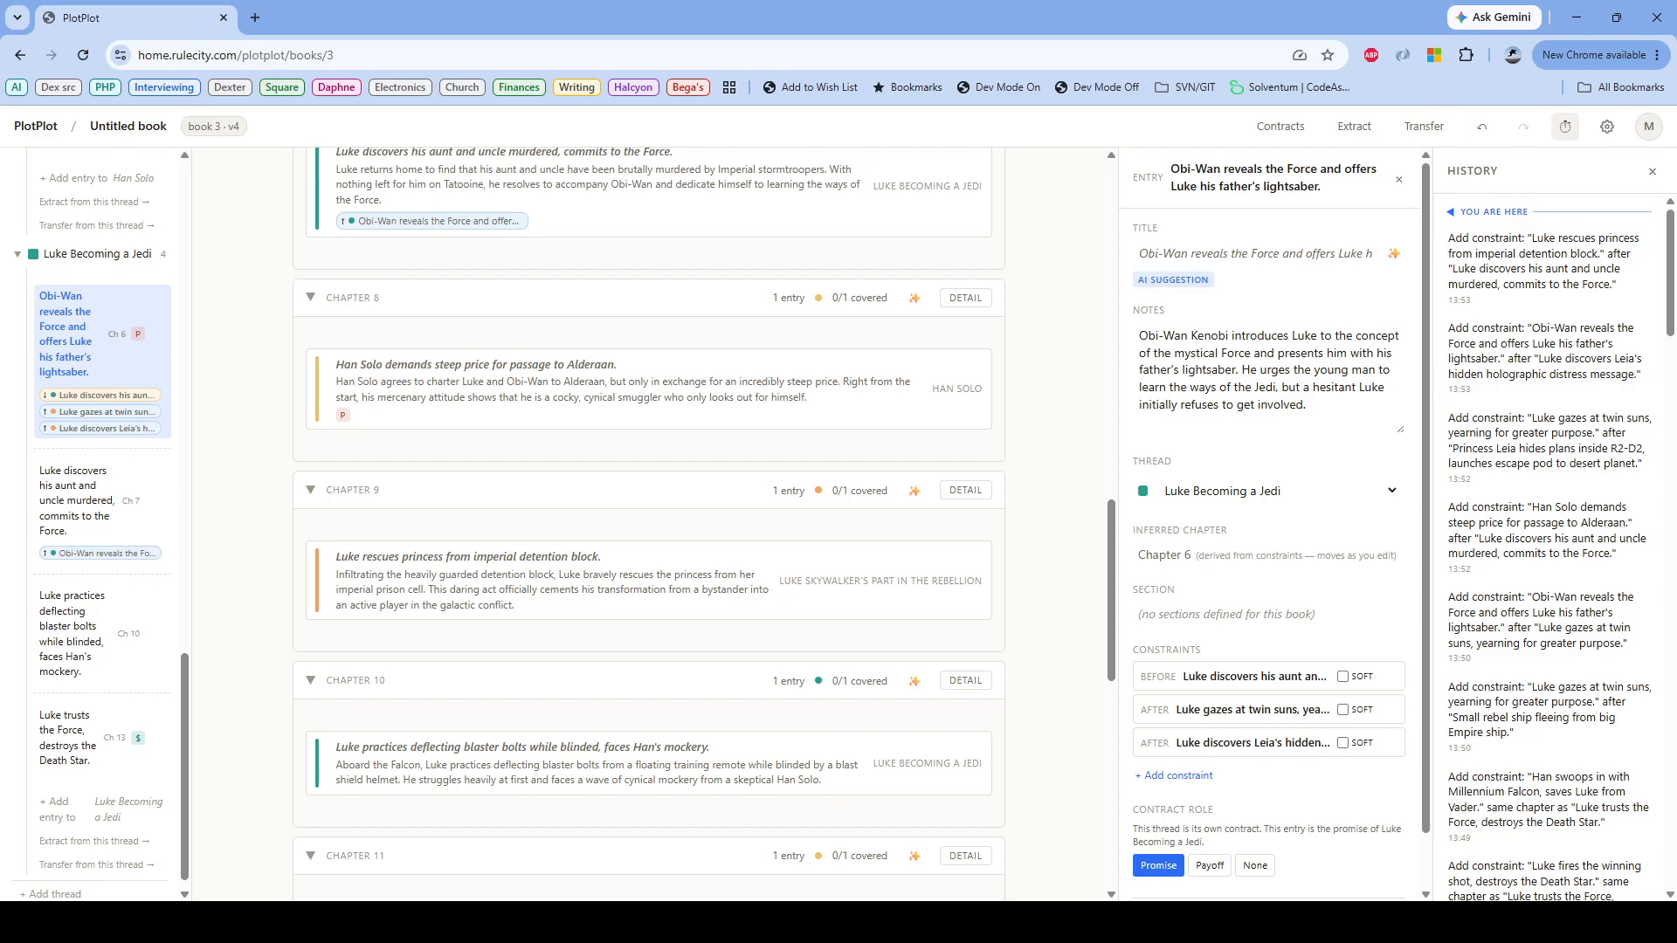
{"action": "left_click_drag", "start_coordinate": [367, 747], "coordinate": [399, 508]}
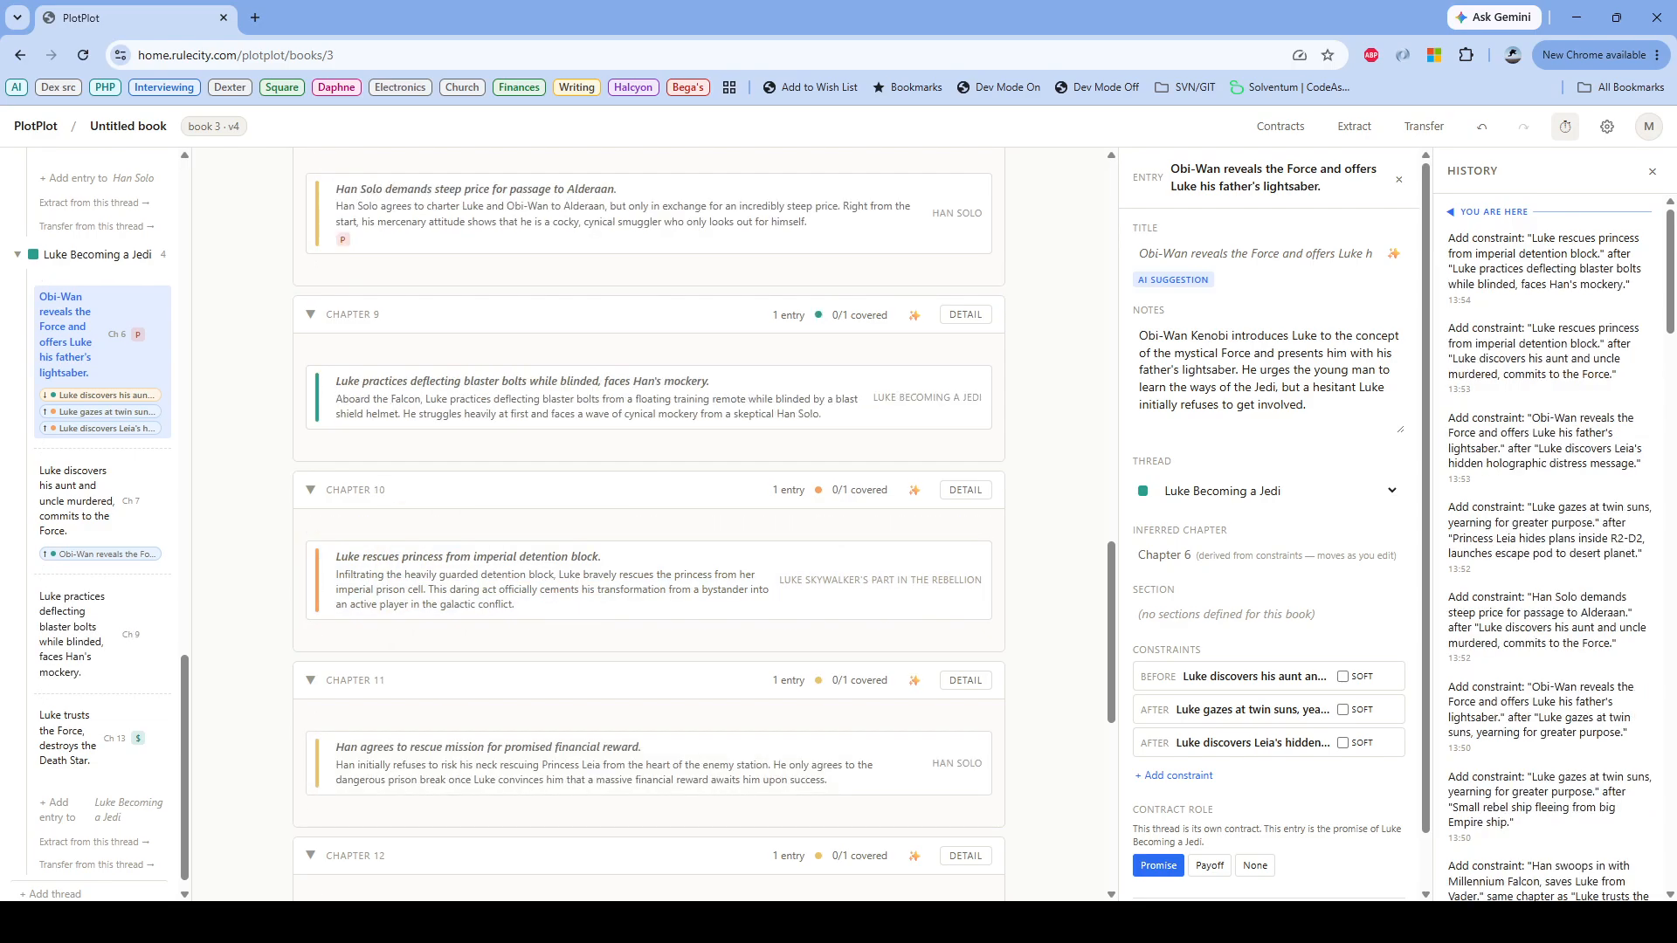
Step: Order "Luke rescues princess from imperial detention block" after "Han agrees to rescue mission for promised financial reward"
{"action": "left_click", "coordinate": [489, 764]}
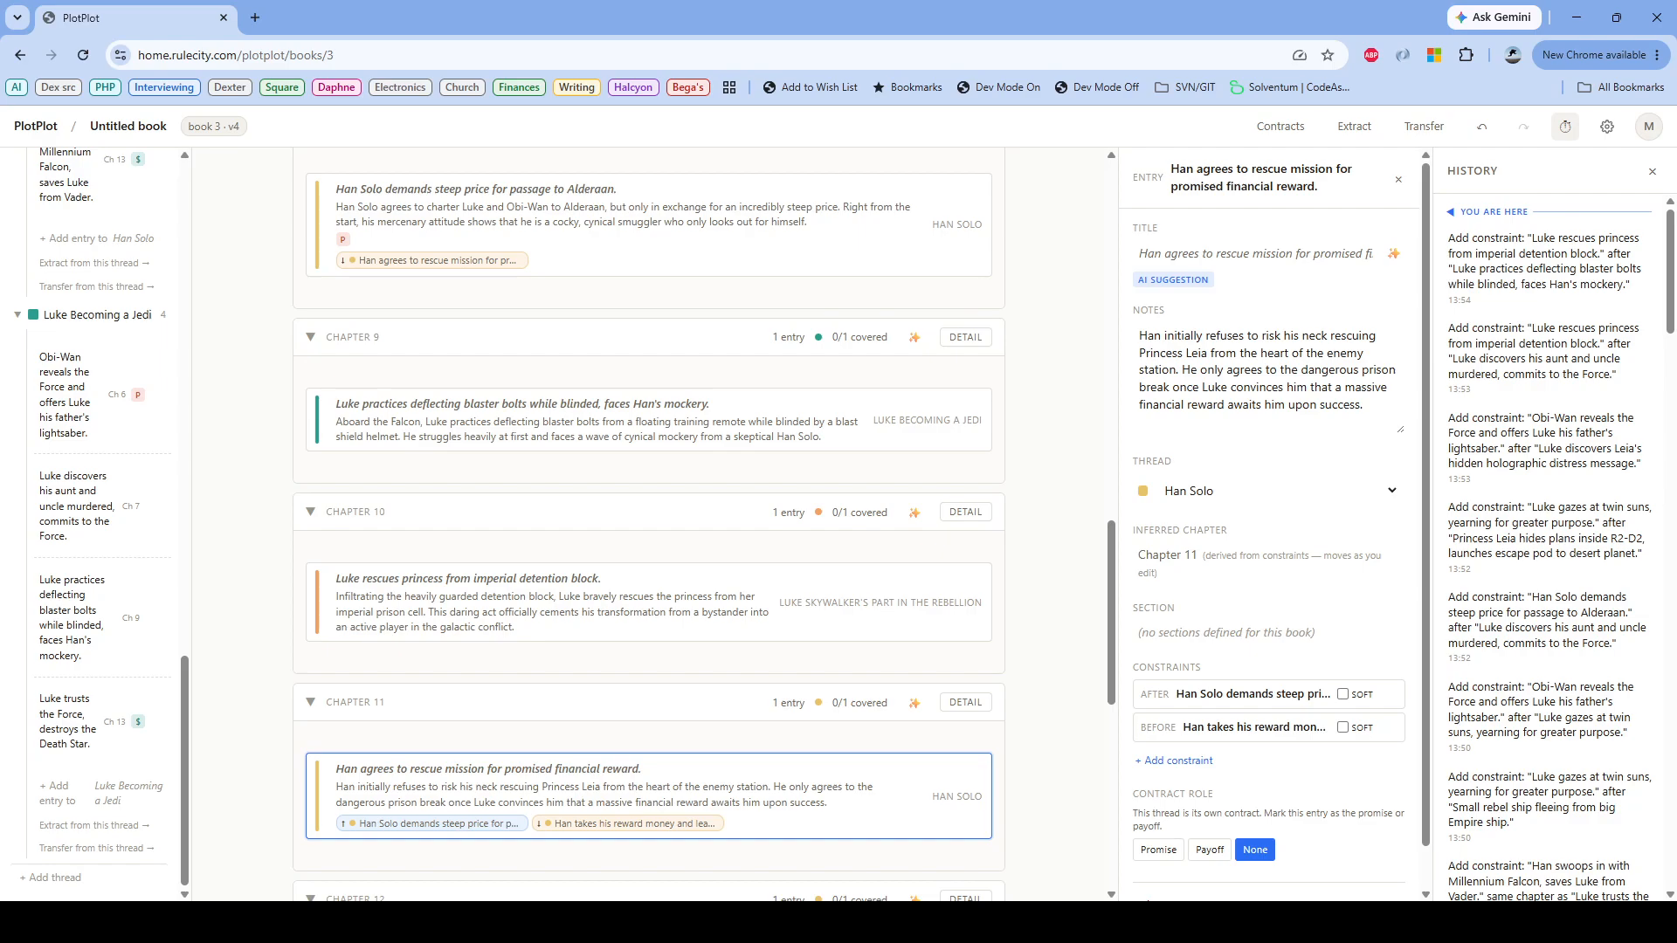
{"action": "left_click_drag", "start_coordinate": [489, 764], "coordinate": [489, 447]}
{"action": "scroll", "coordinate": [648, 524], "scroll_direction": "down", "scroll_amount": 5}
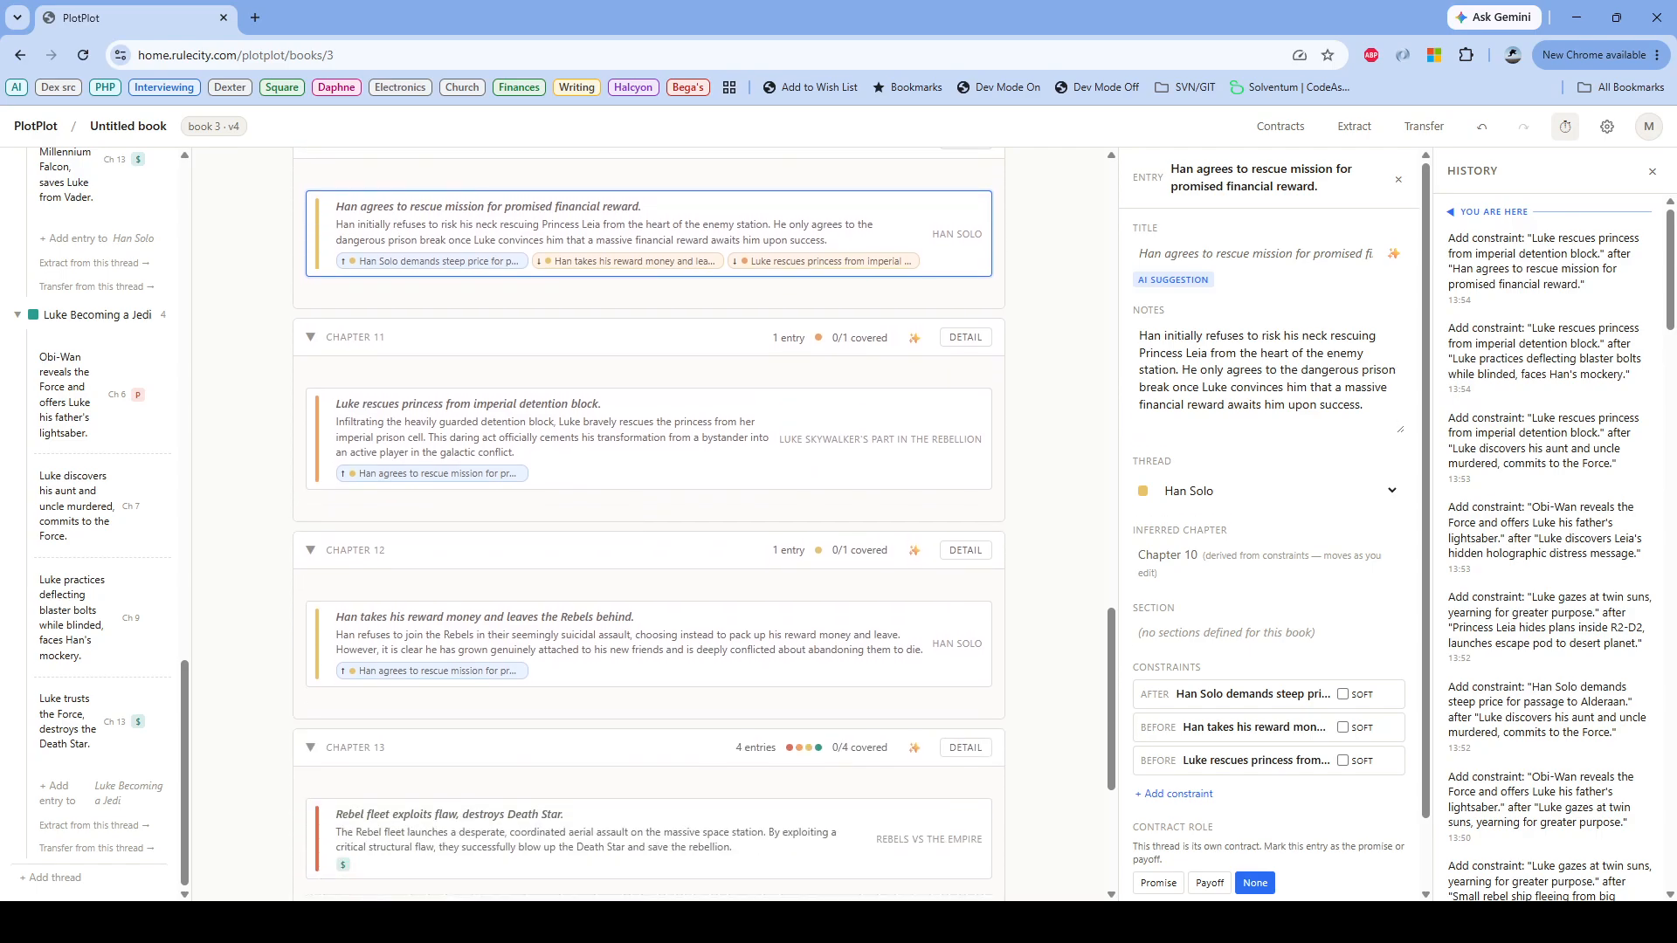
Step: Review the order of the story entries across the middle and final chapters up to Chapter 13
{"action": "scroll", "coordinate": [648, 524], "scroll_direction": "up", "scroll_amount": 4}
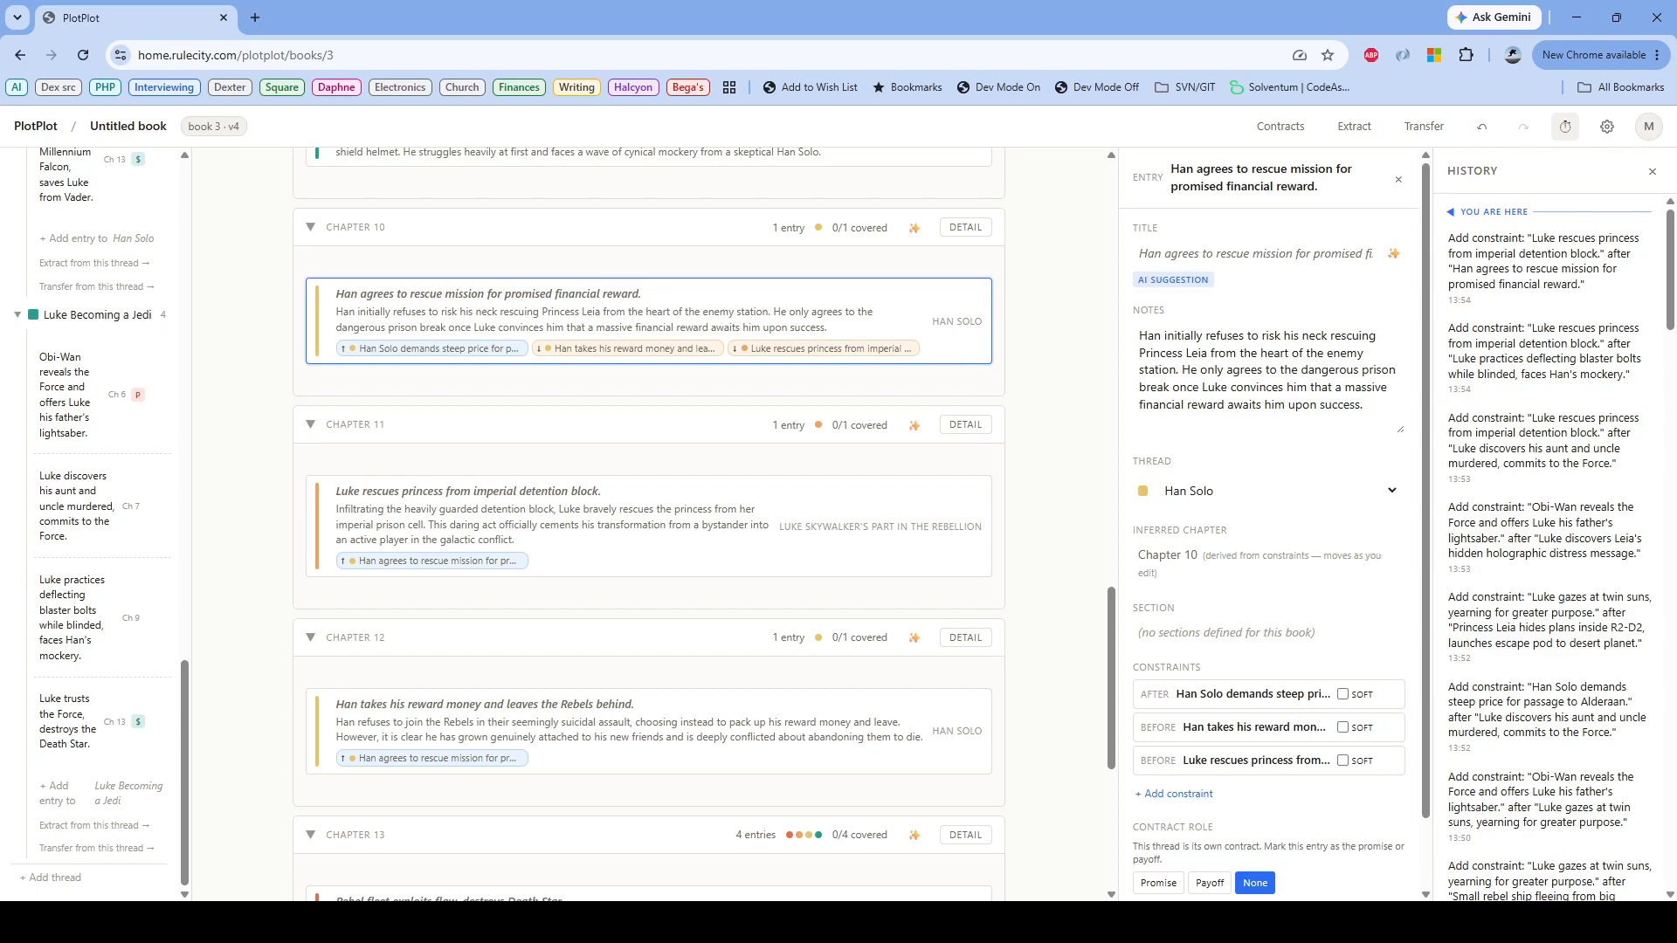
{"action": "scroll", "coordinate": [648, 523], "scroll_direction": "up", "scroll_amount": 3}
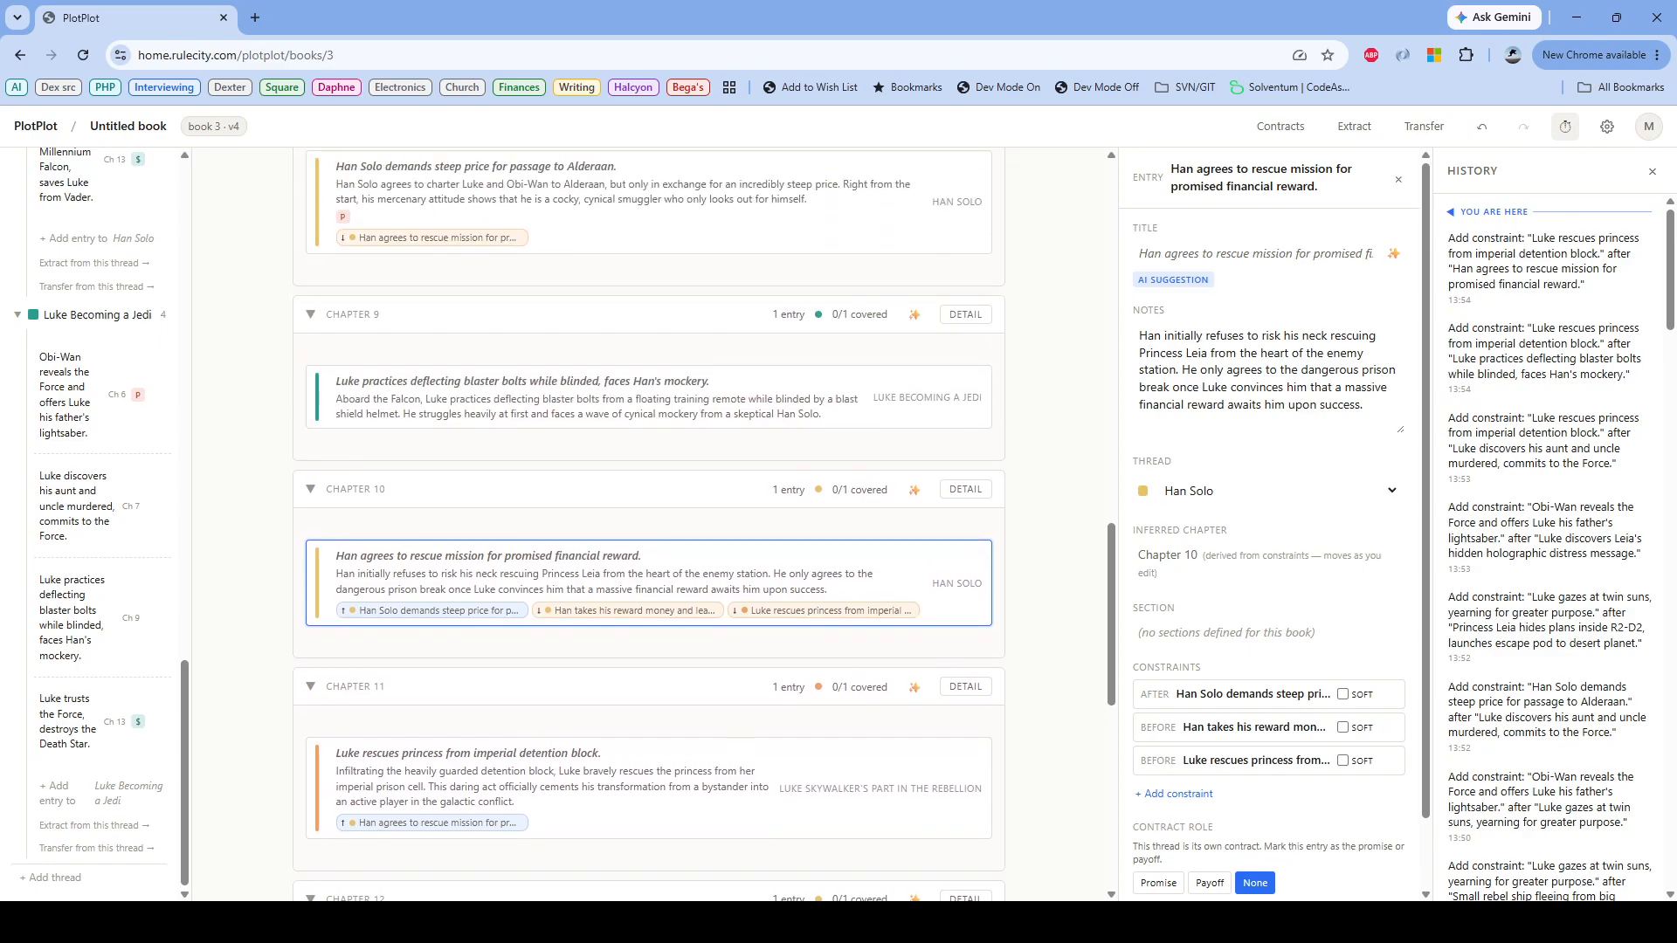
{"action": "scroll", "coordinate": [648, 524], "scroll_direction": "down", "scroll_amount": 9}
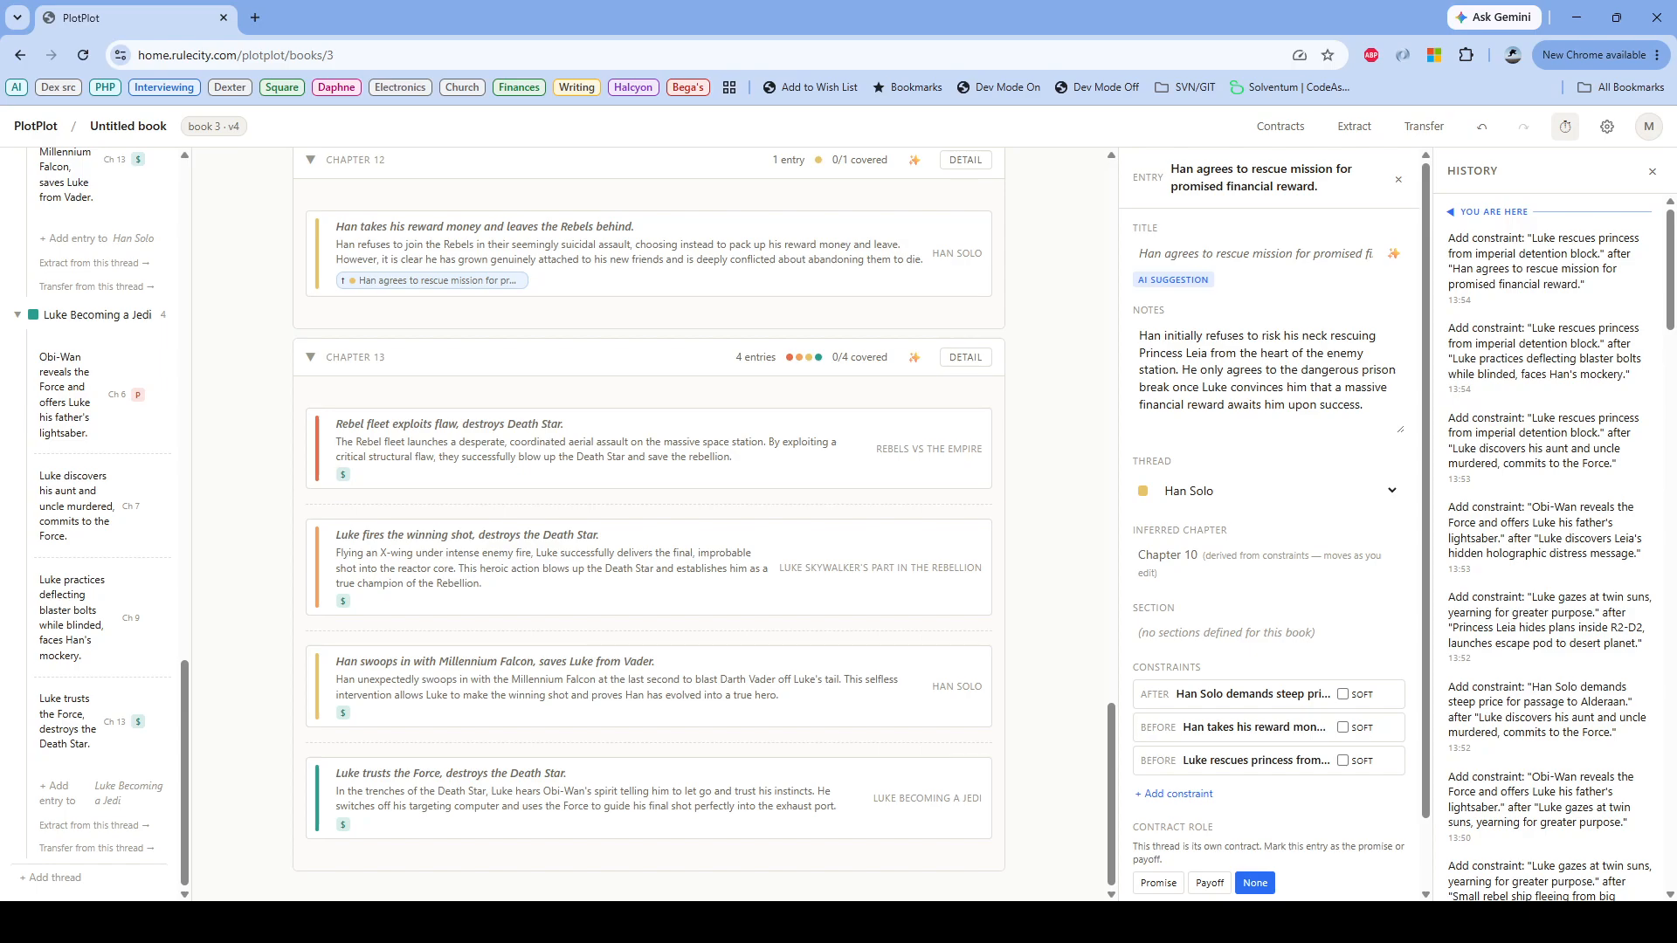
{"action": "scroll", "coordinate": [648, 524], "scroll_direction": "up", "scroll_amount": 6}
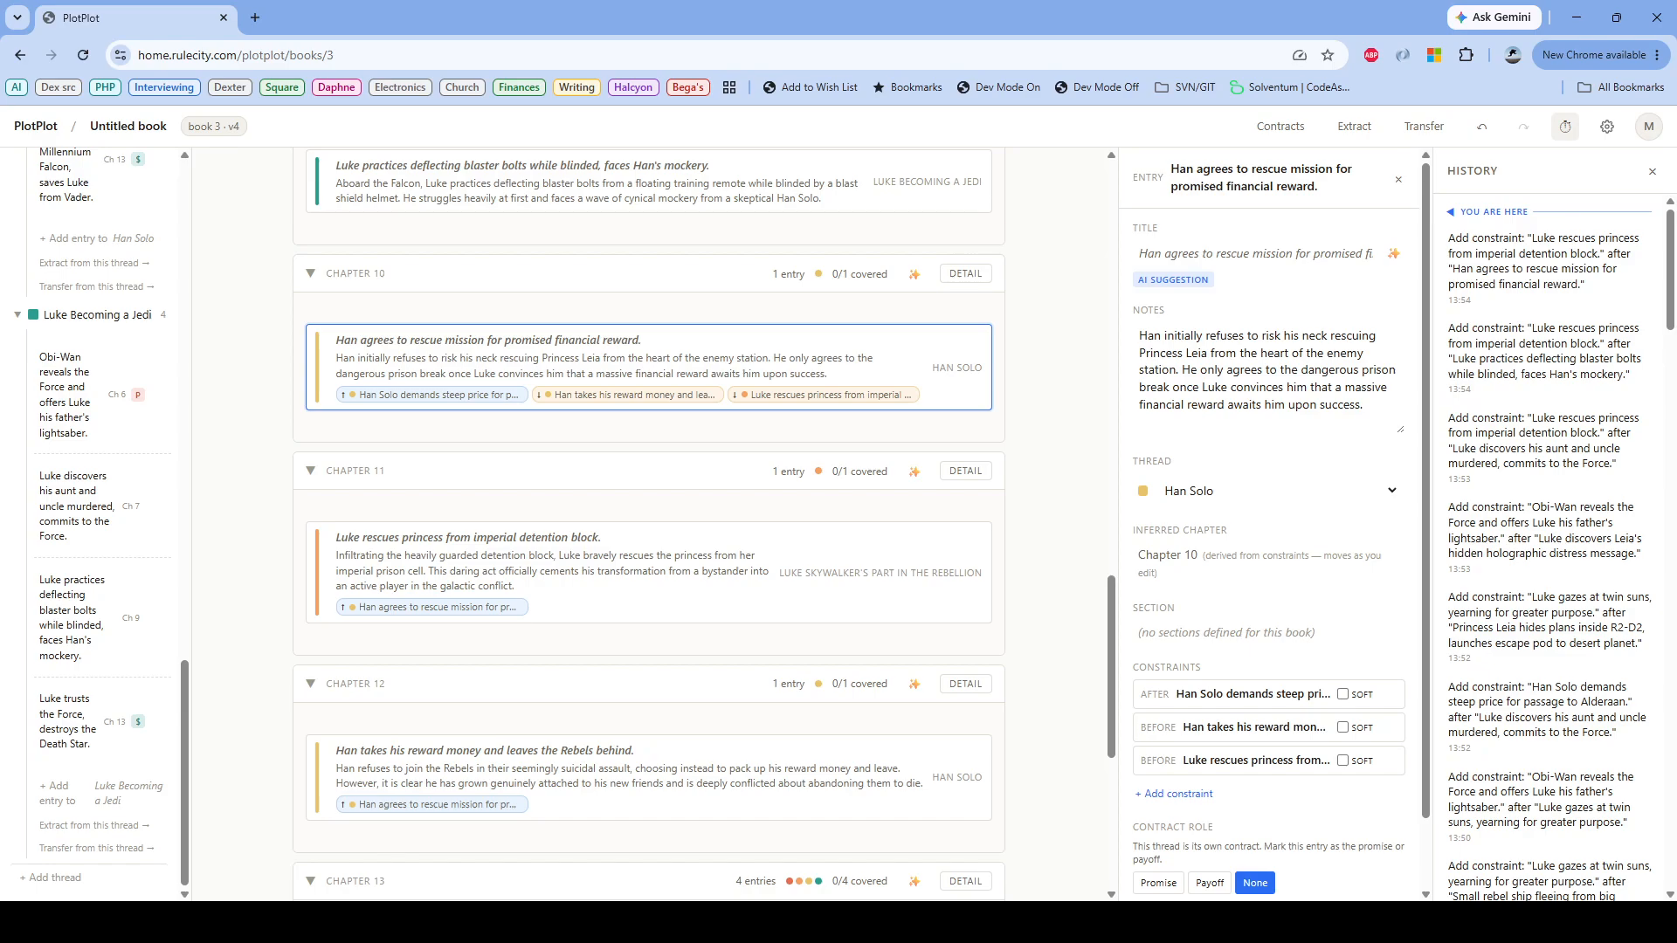
{"action": "scroll", "coordinate": [648, 803], "scroll_direction": "up", "scroll_amount": 20}
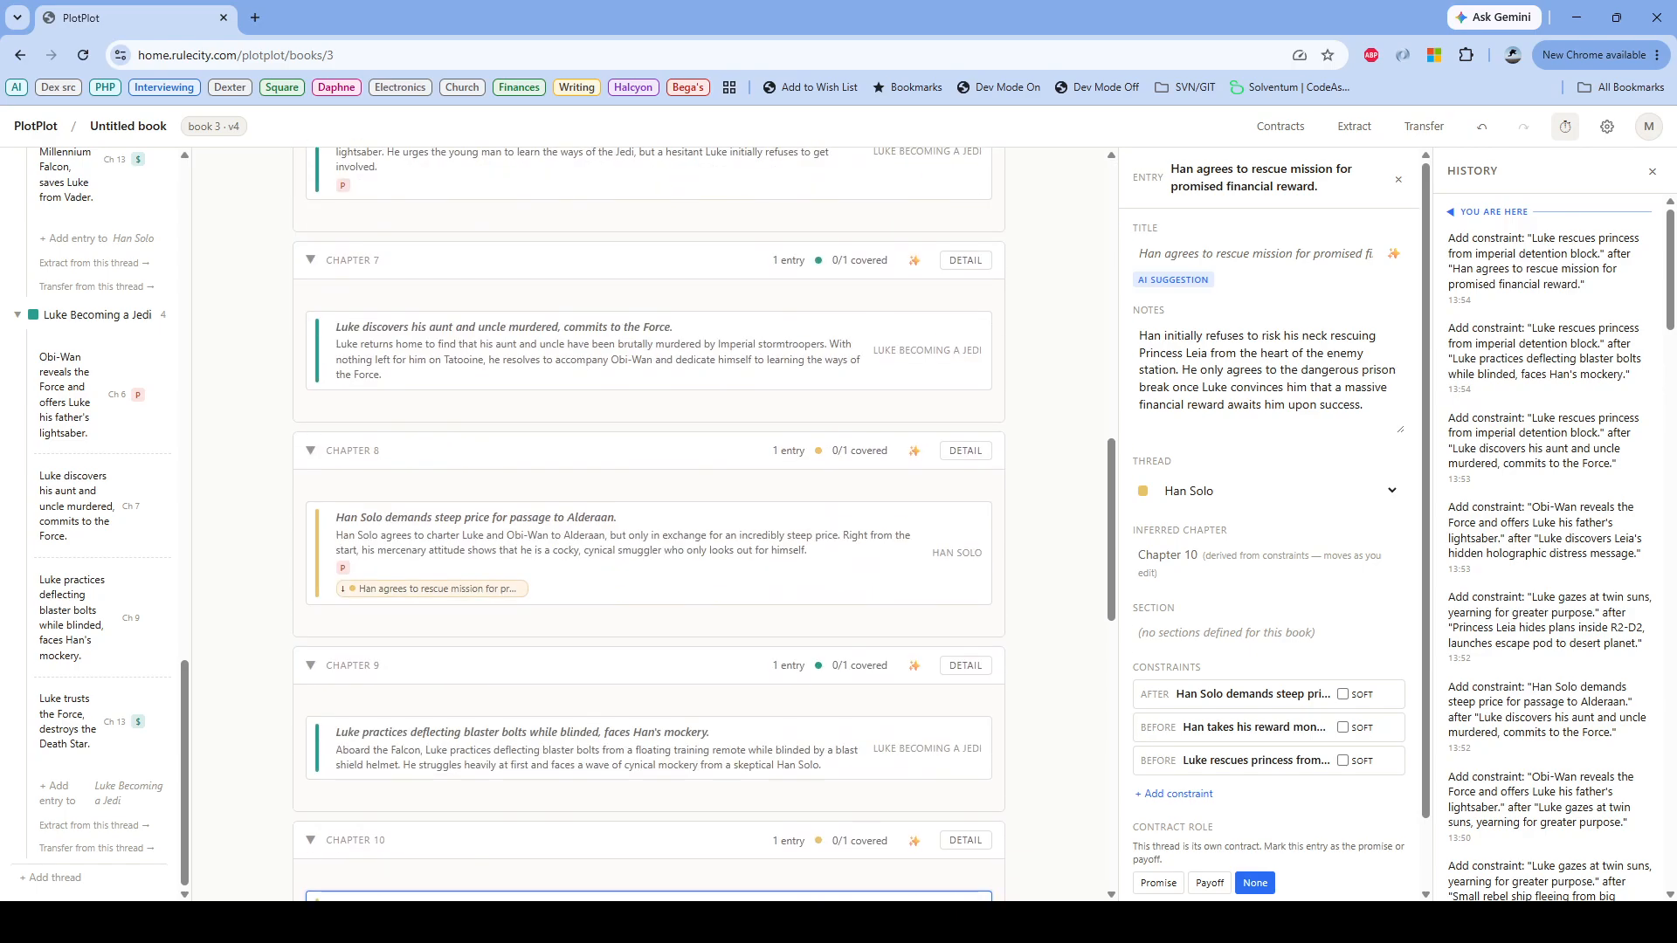
{"action": "scroll", "coordinate": [649, 524], "scroll_direction": "down", "scroll_amount": 7}
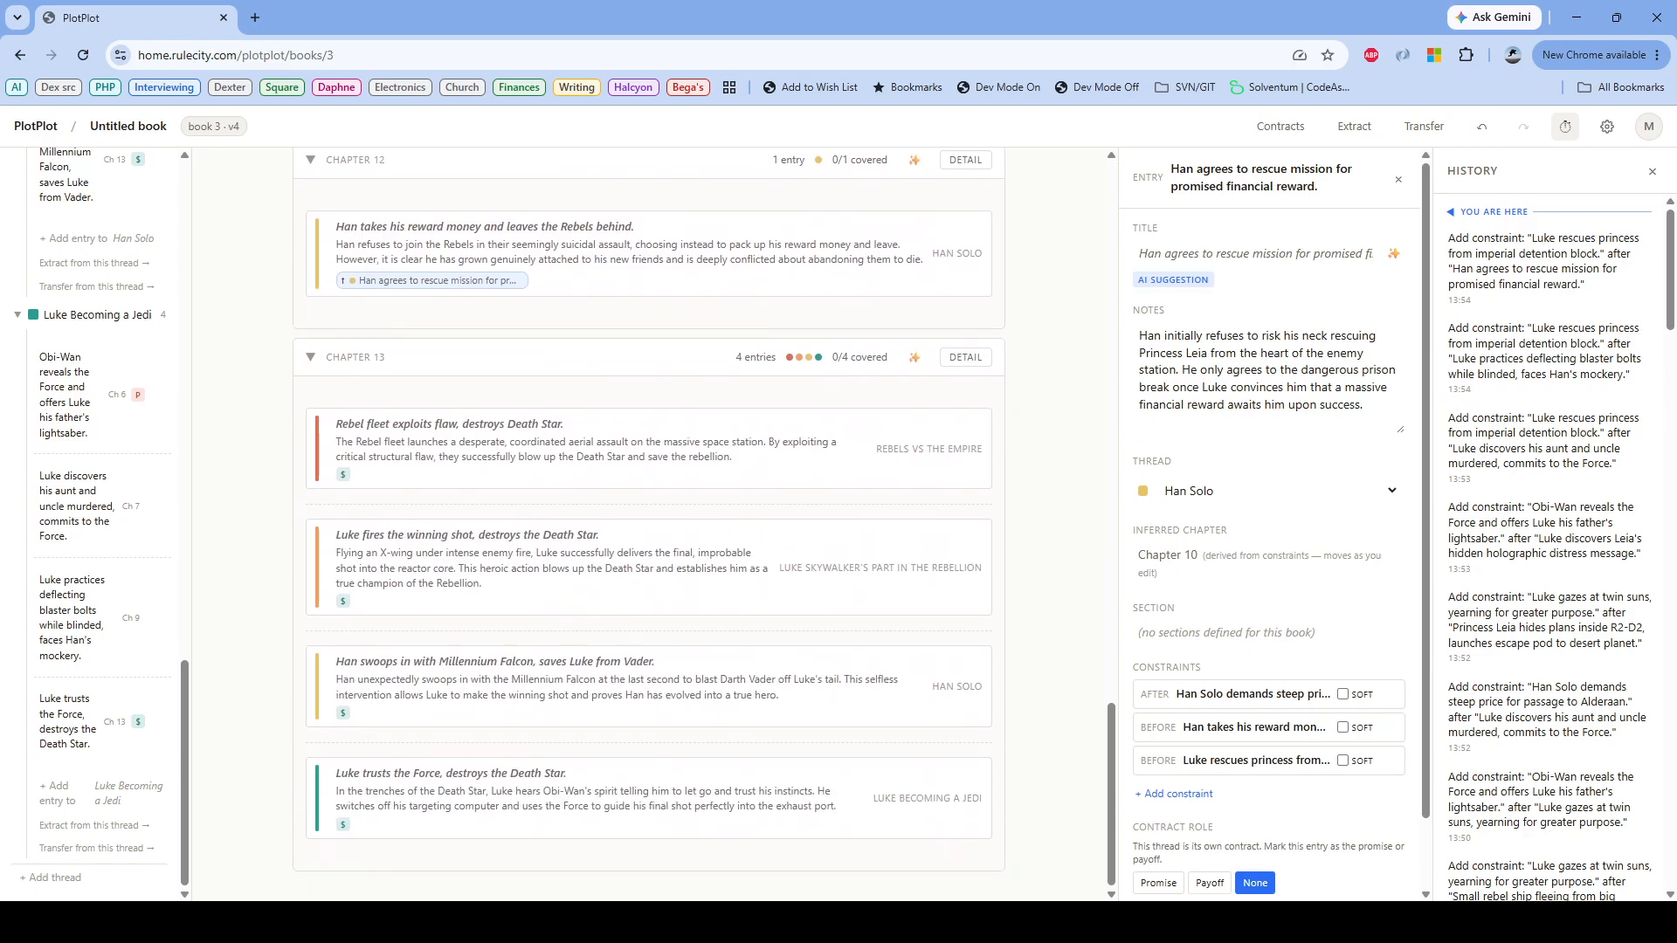
{"action": "scroll", "coordinate": [649, 524], "scroll_direction": "up", "scroll_amount": 20}
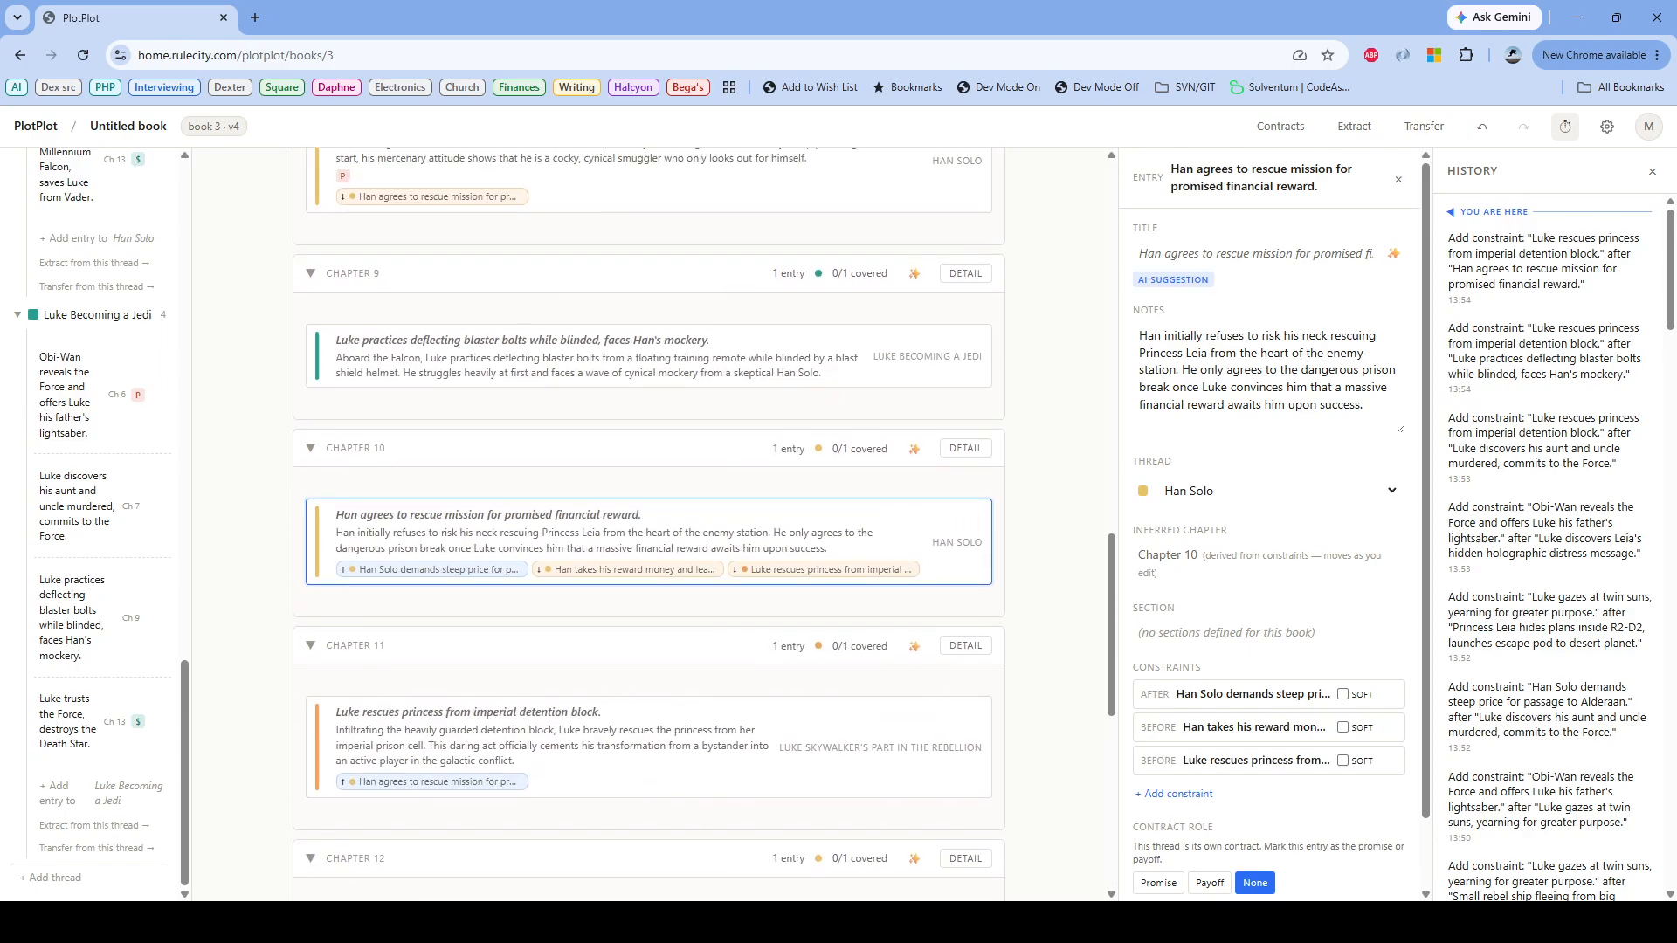
{"action": "scroll", "coordinate": [648, 524], "scroll_direction": "down", "scroll_amount": 20}
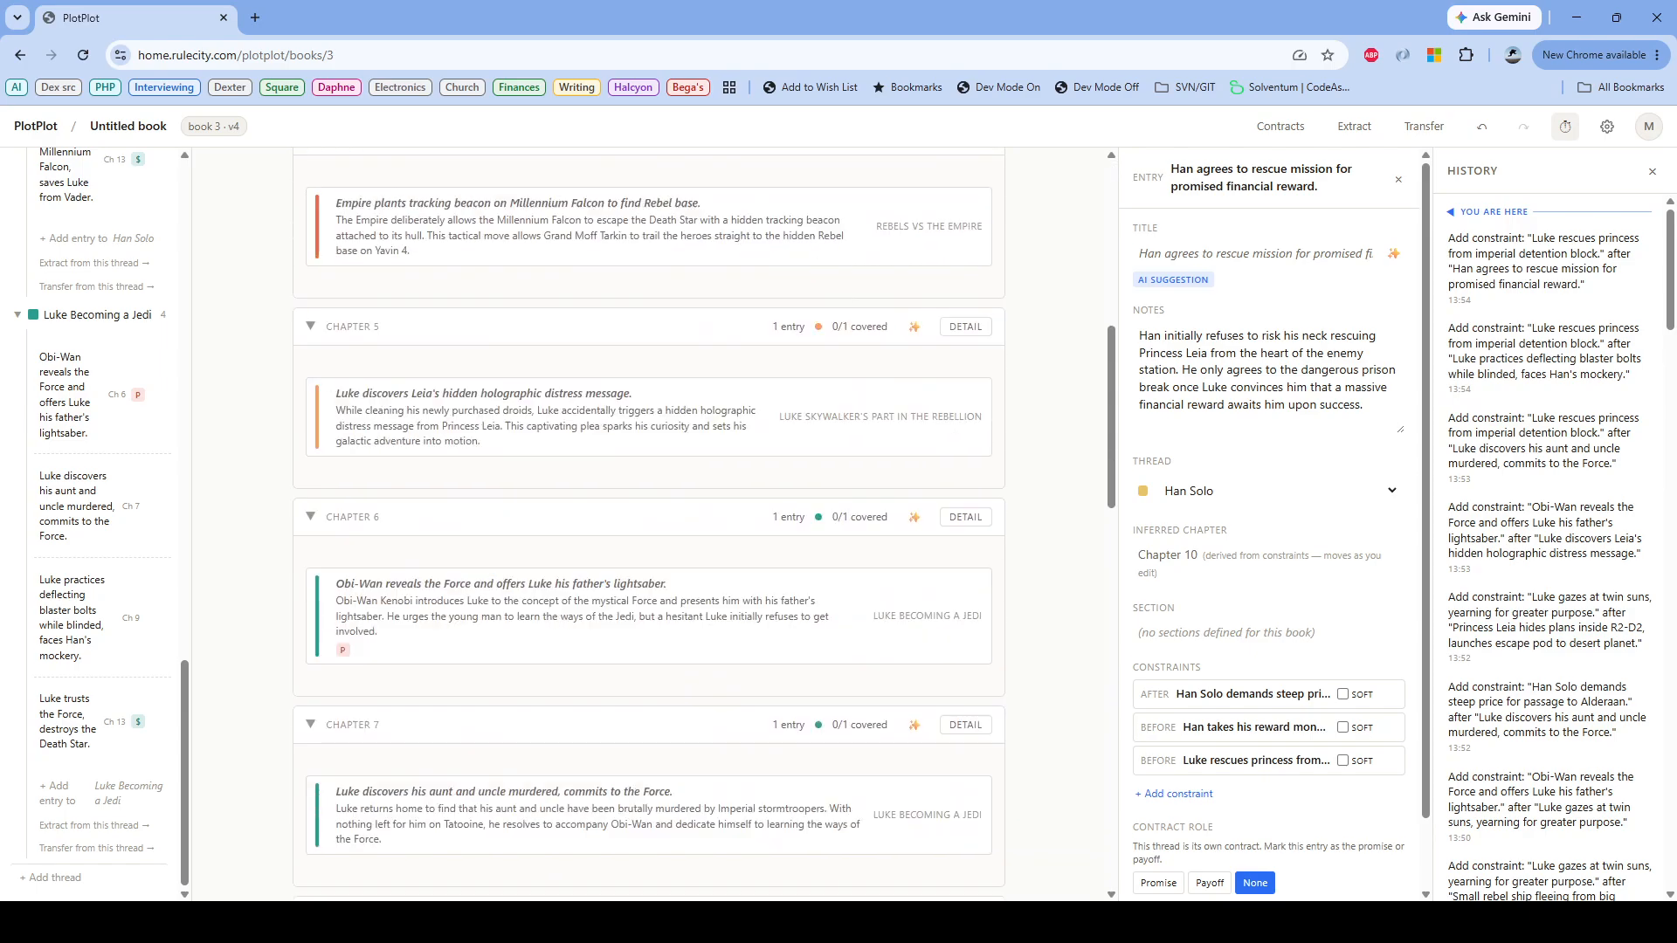